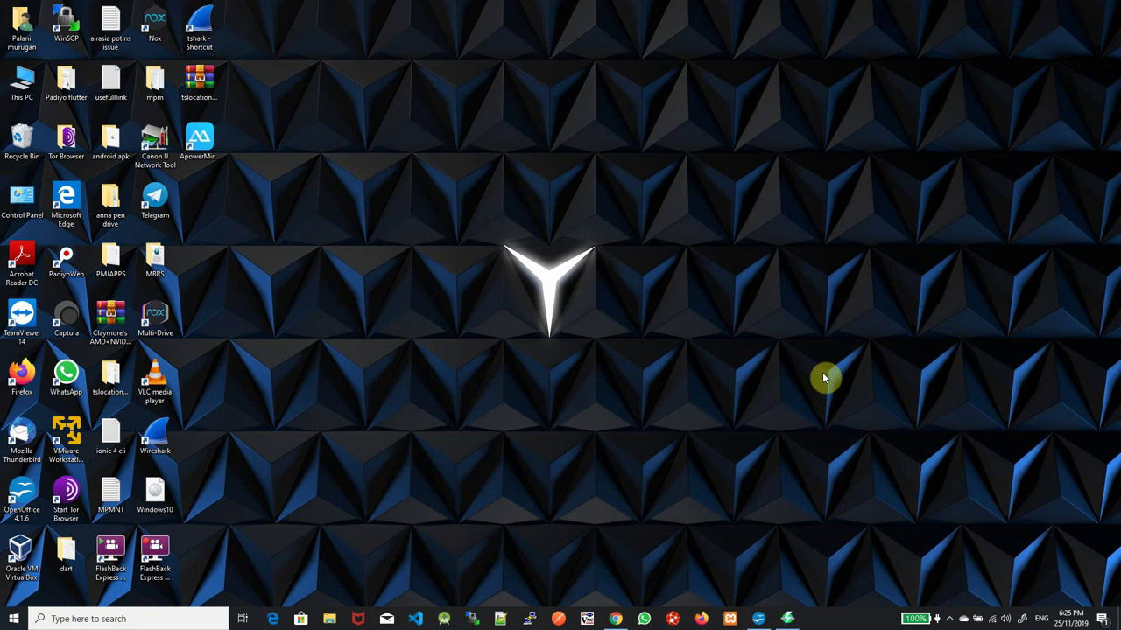
Open the Network Connections adapter list from the Ethernet page of Network & Internet settings
mouse_move(991, 621)
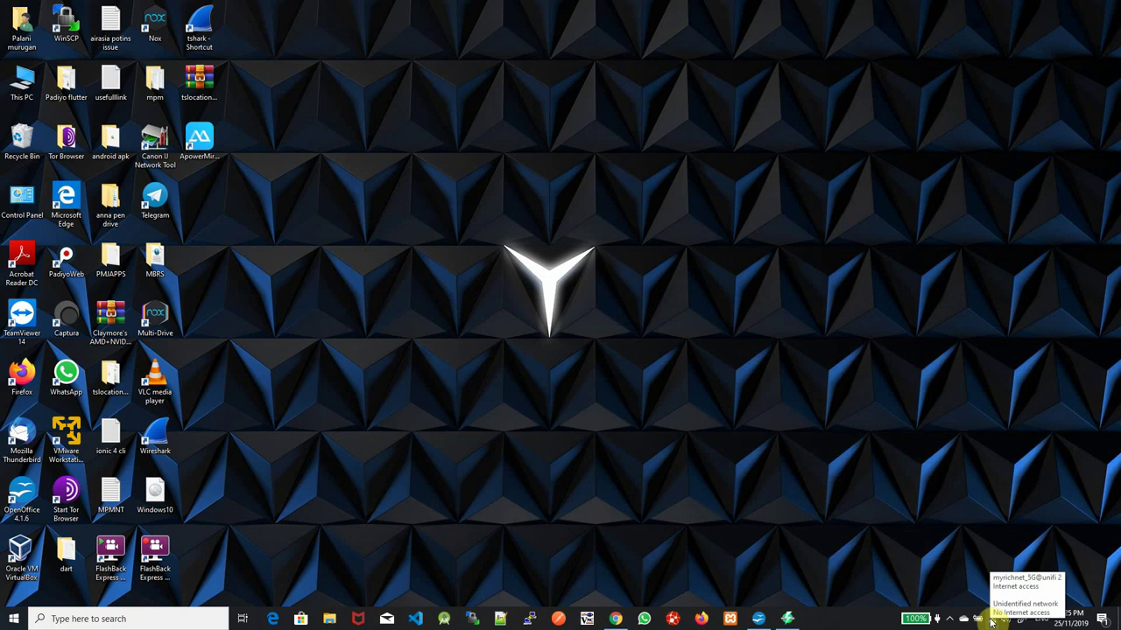
right_click(991, 621)
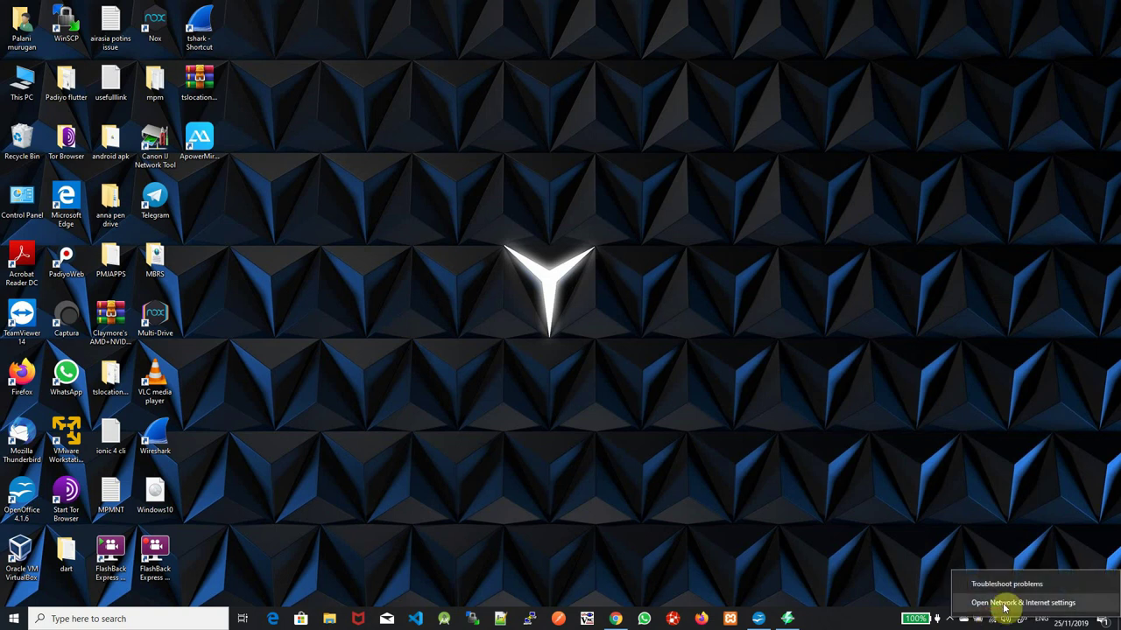
left_click(1005, 603)
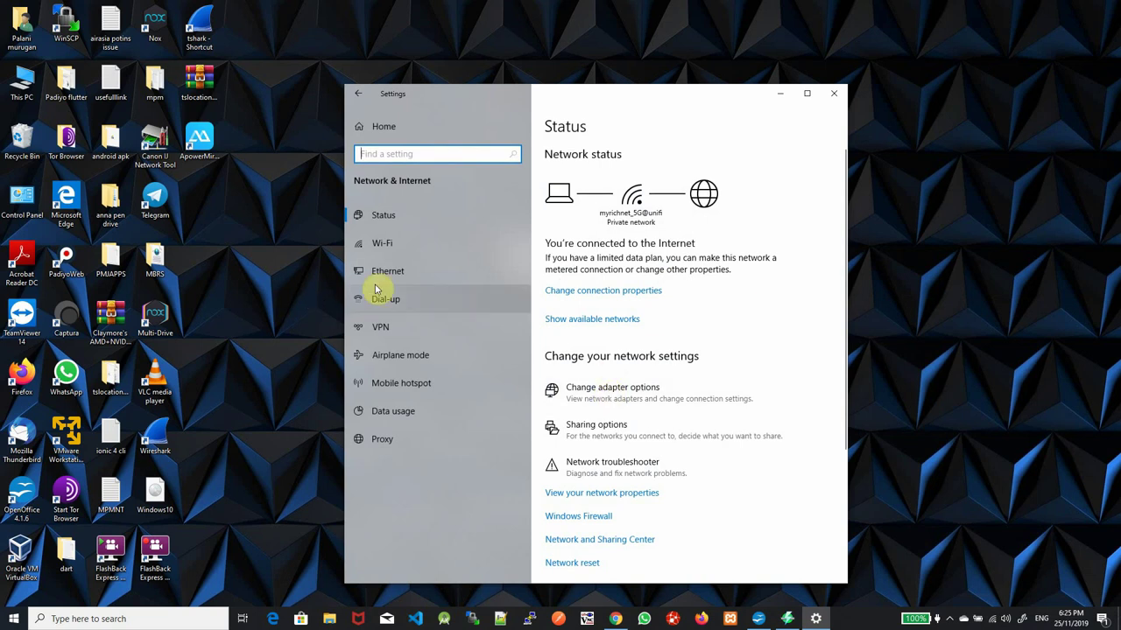
left_click(390, 277)
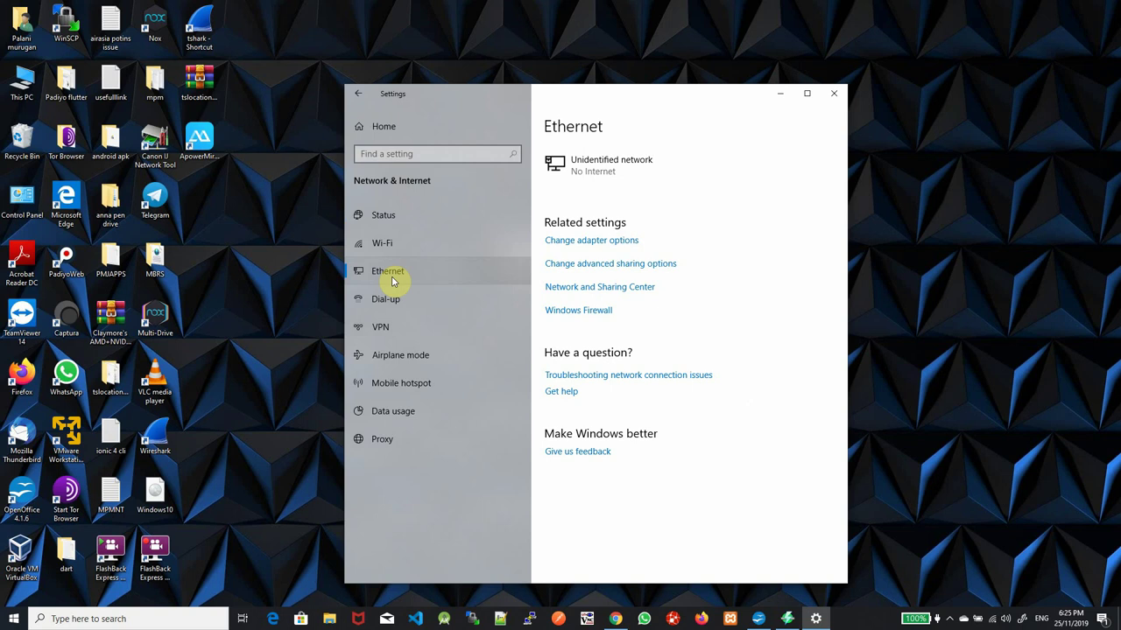
left_click(612, 245)
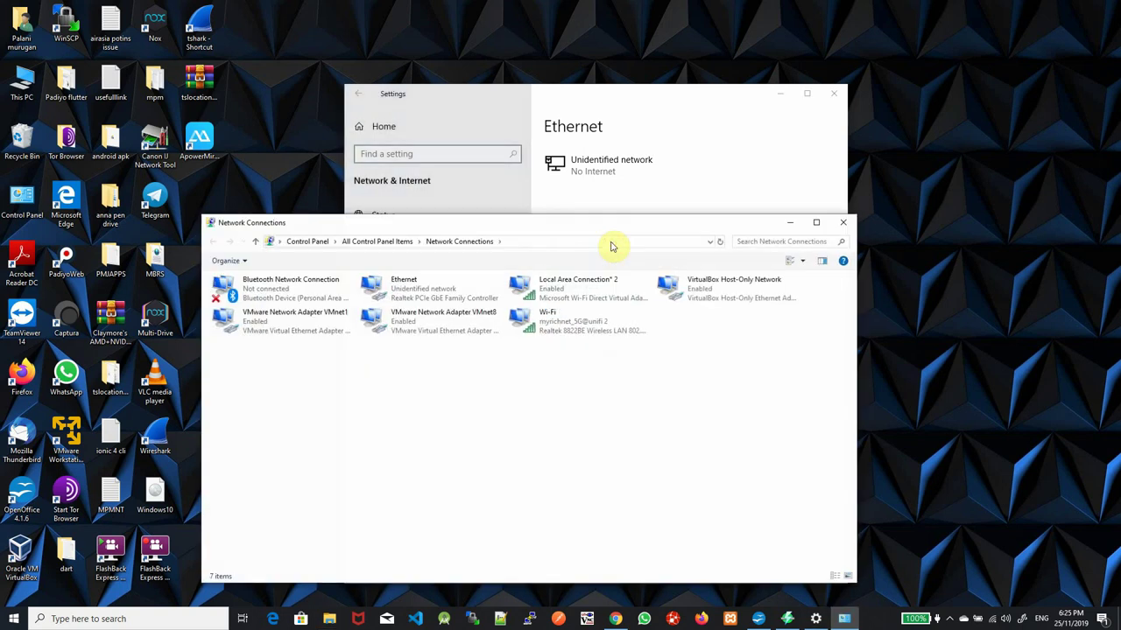
Share the Wi-Fi internet connection with Ethernet as the home network, allowing other users to connect
left_click(815, 221)
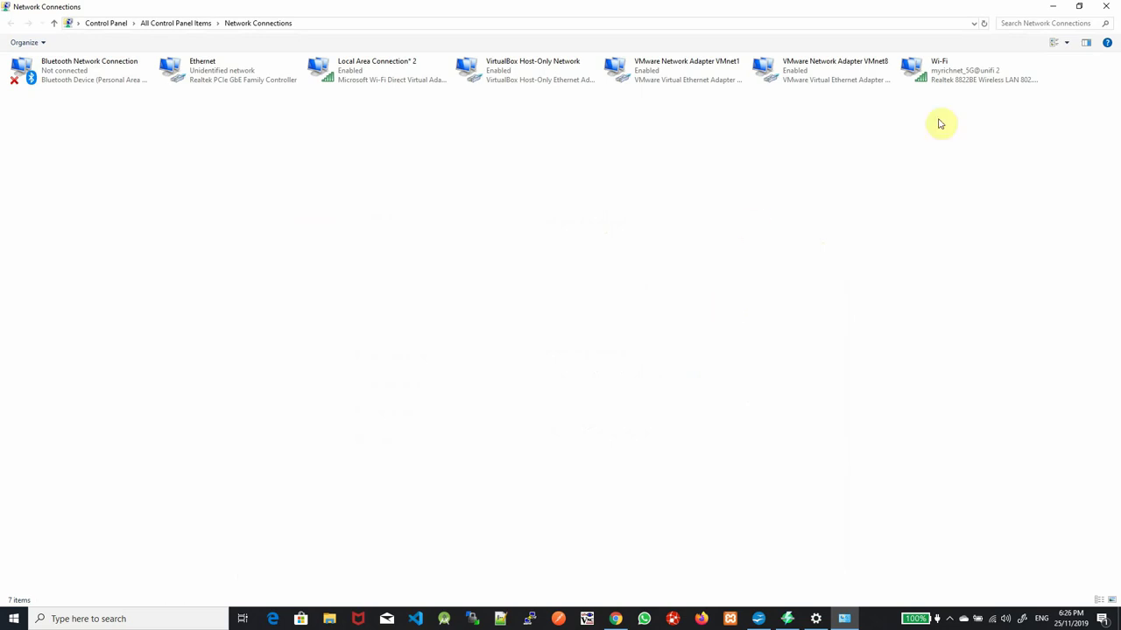
right_click(937, 78)
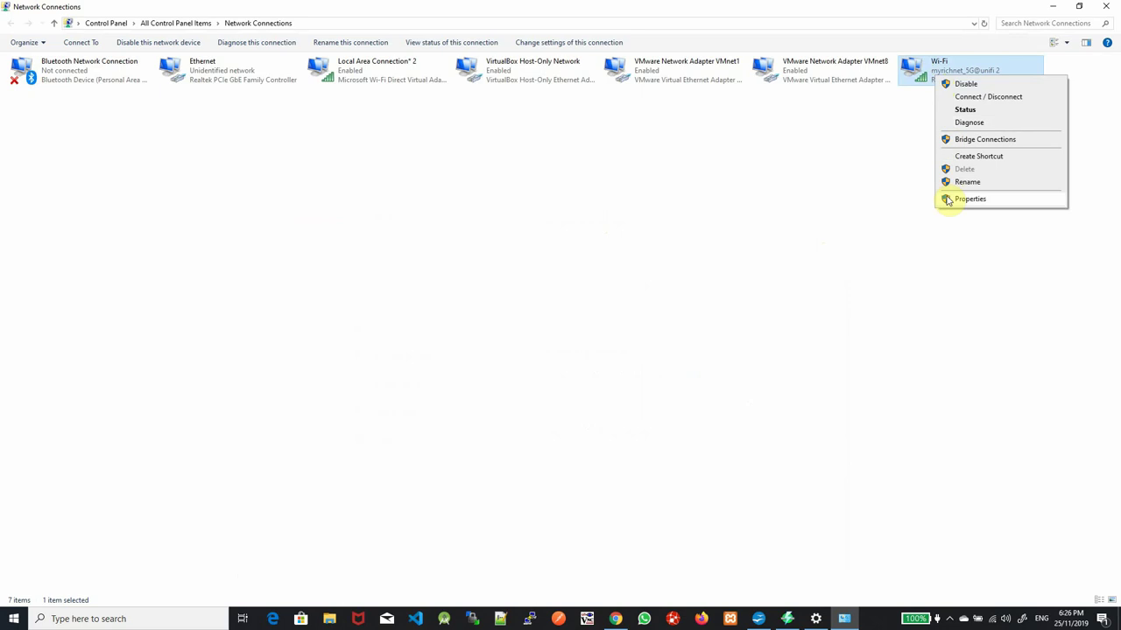
left_click(967, 199)
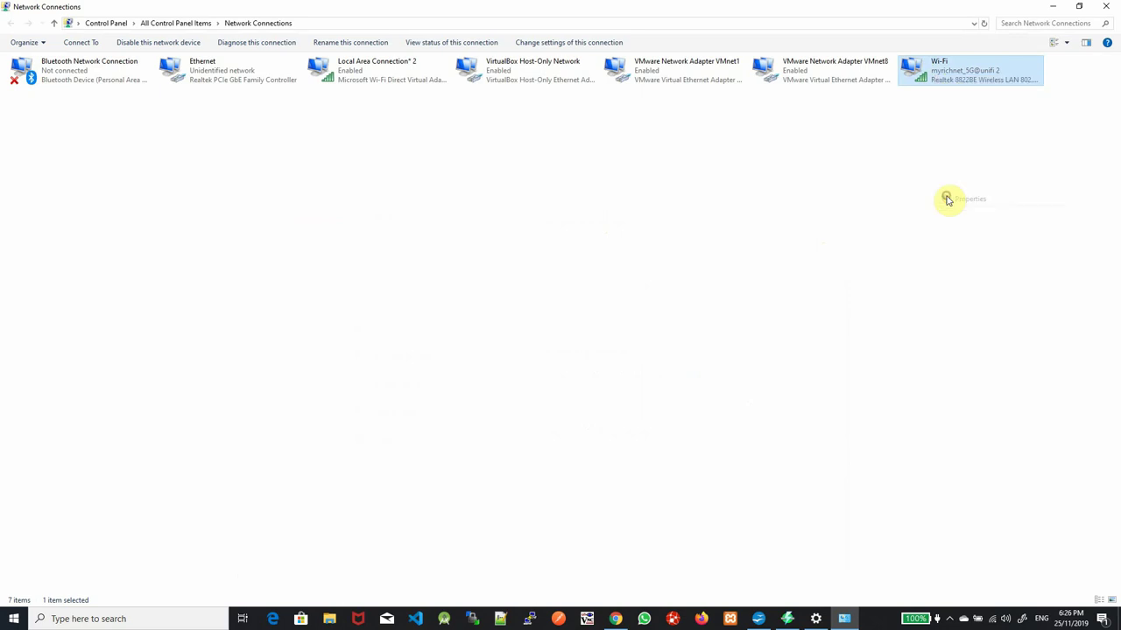
left_click(77, 78)
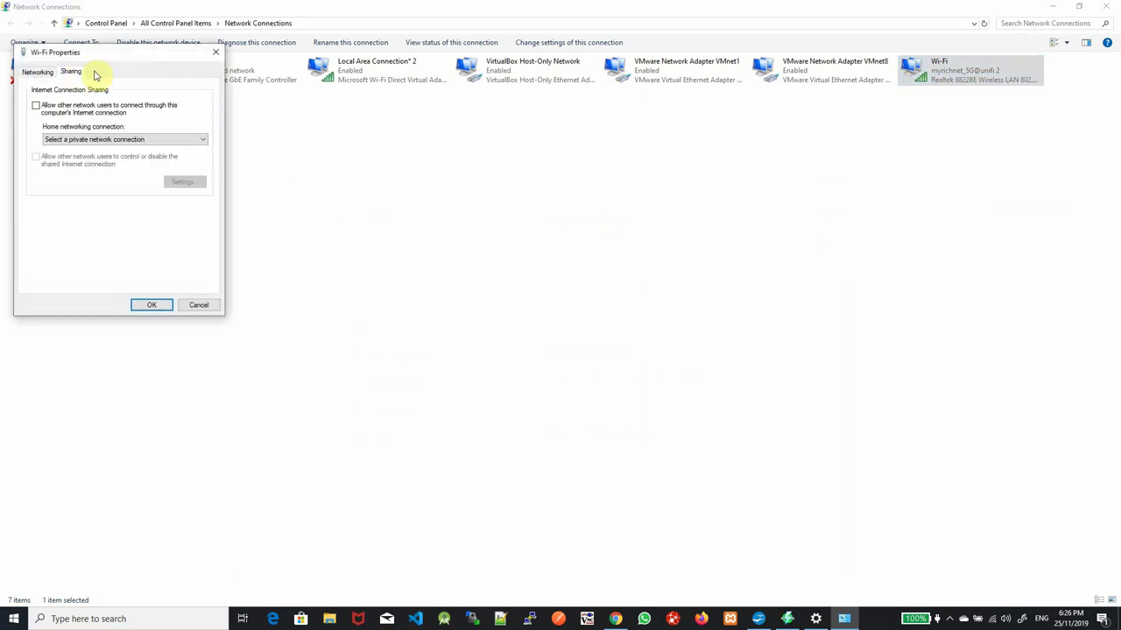
left_click_drag(126, 65, 623, 172)
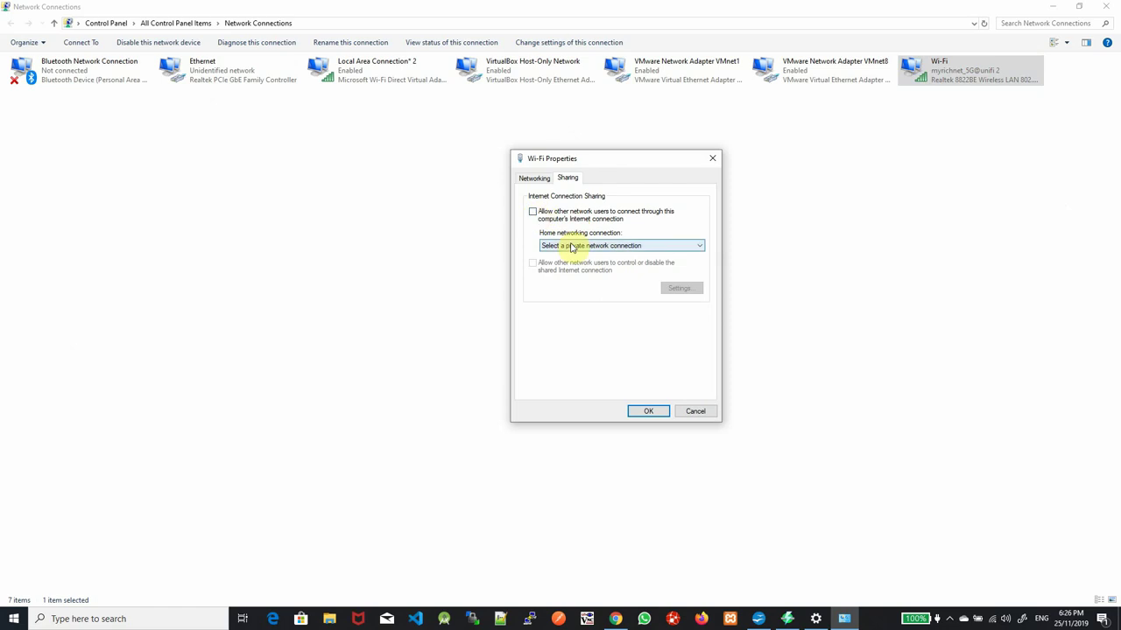
left_click(570, 246)
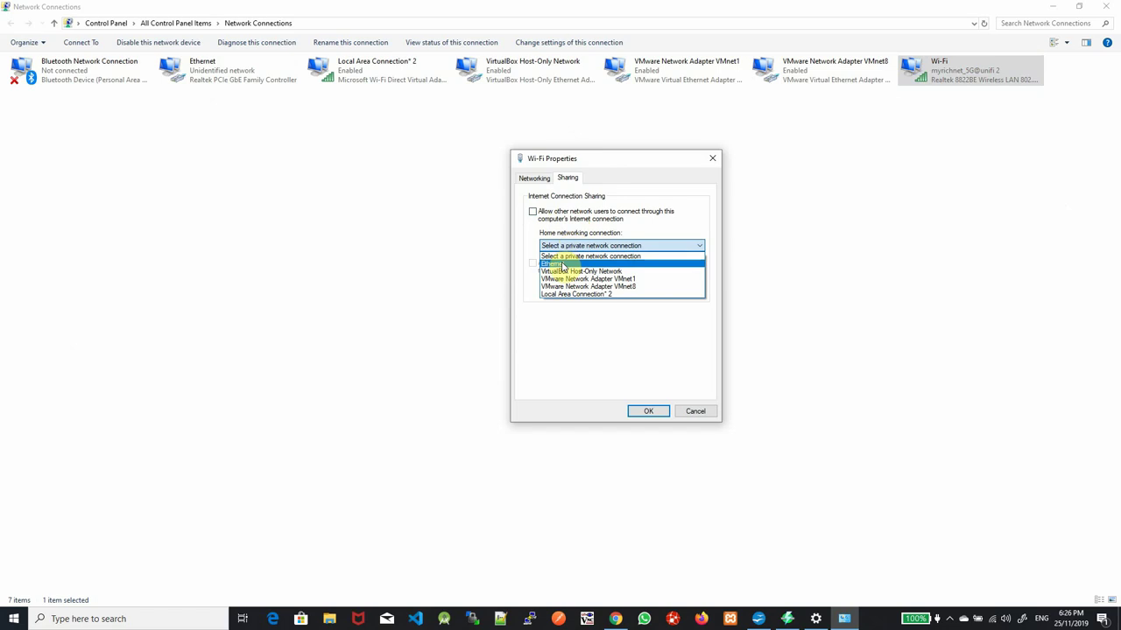
left_click(563, 265)
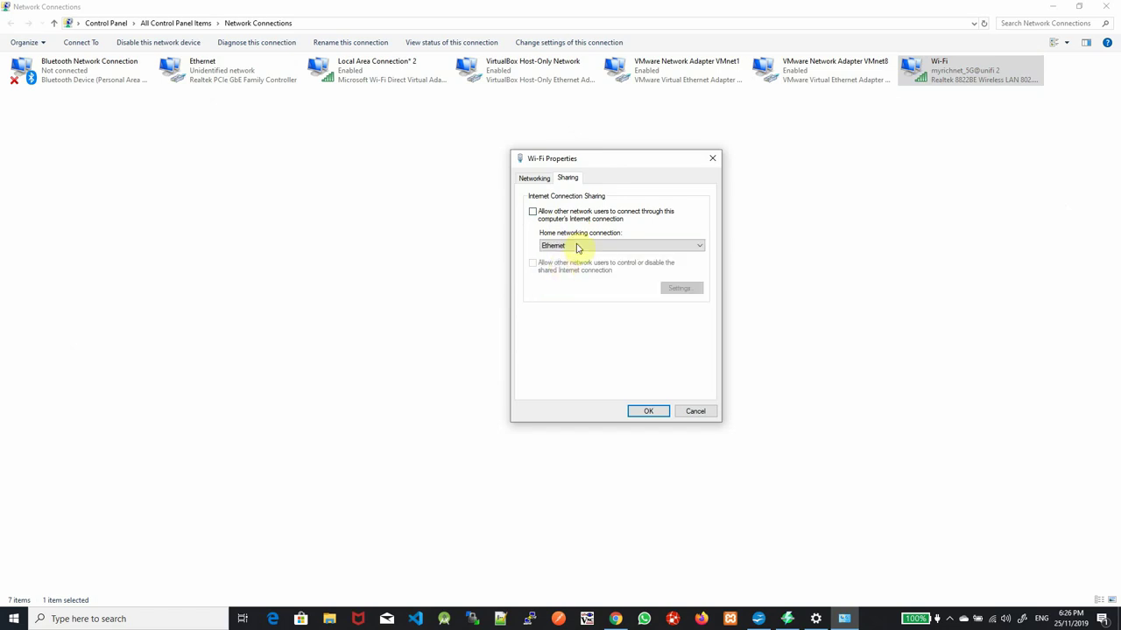
left_click(533, 213)
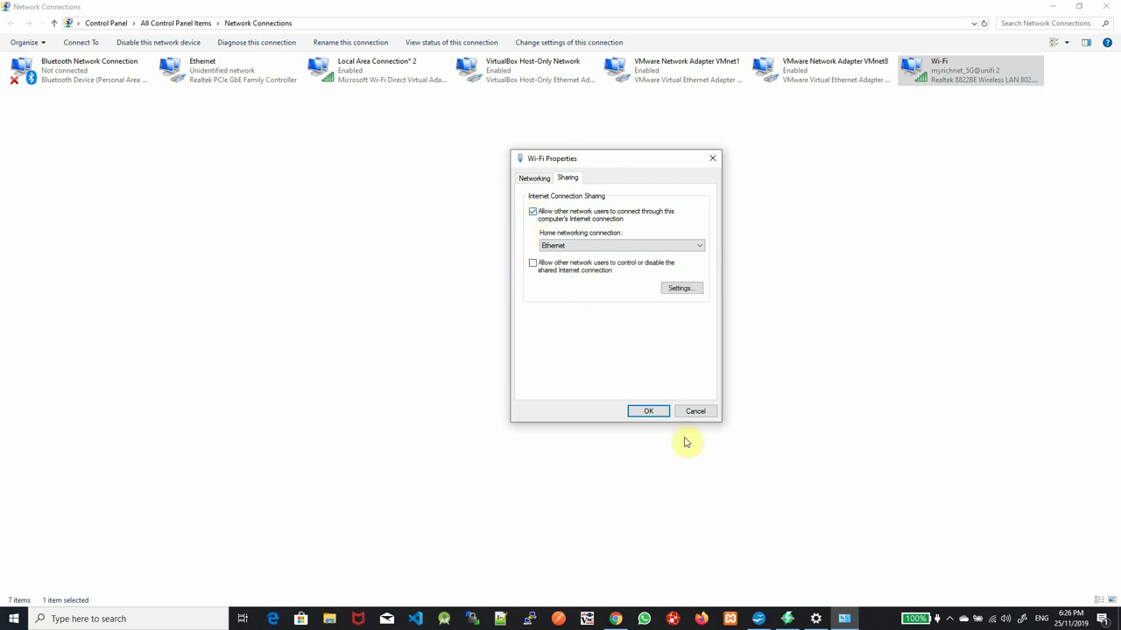
left_click(658, 410)
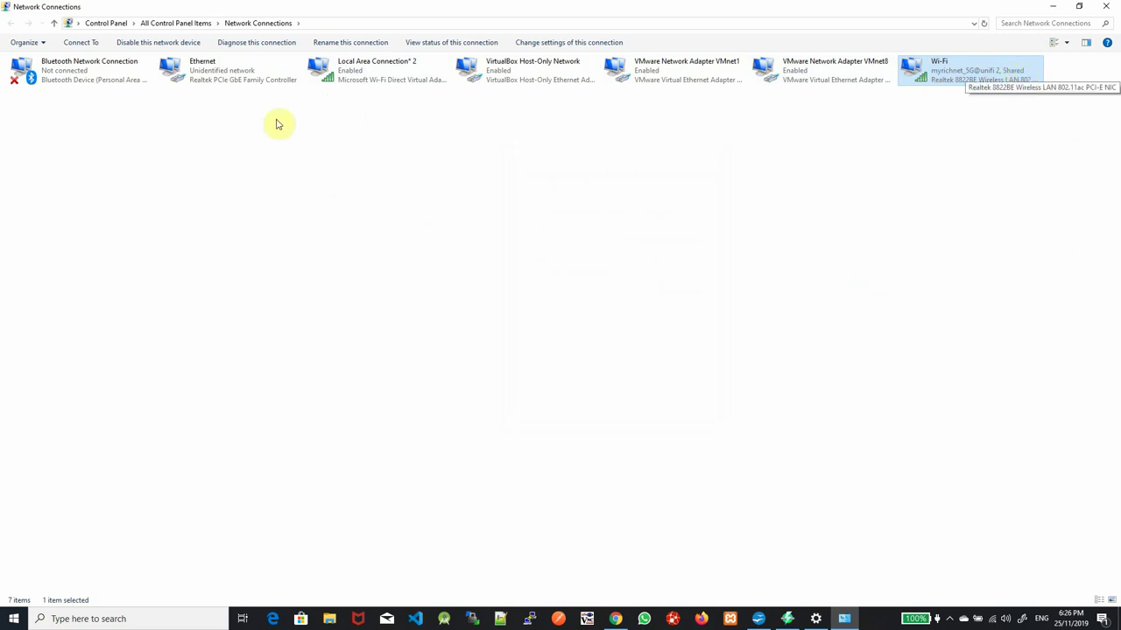
right_click(209, 78)
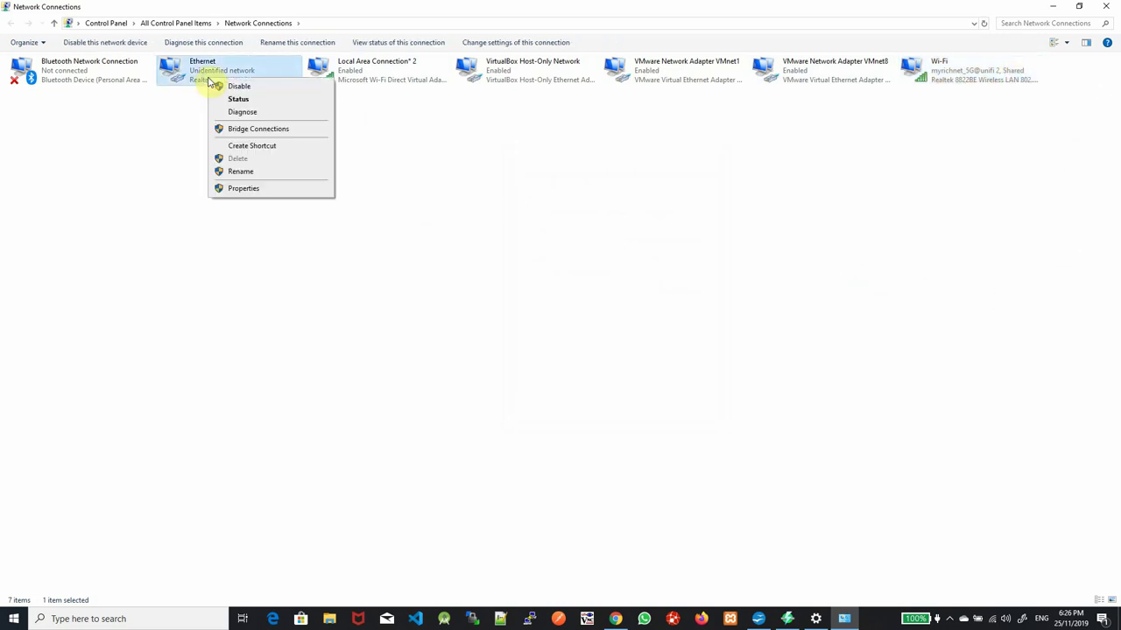
left_click(260, 189)
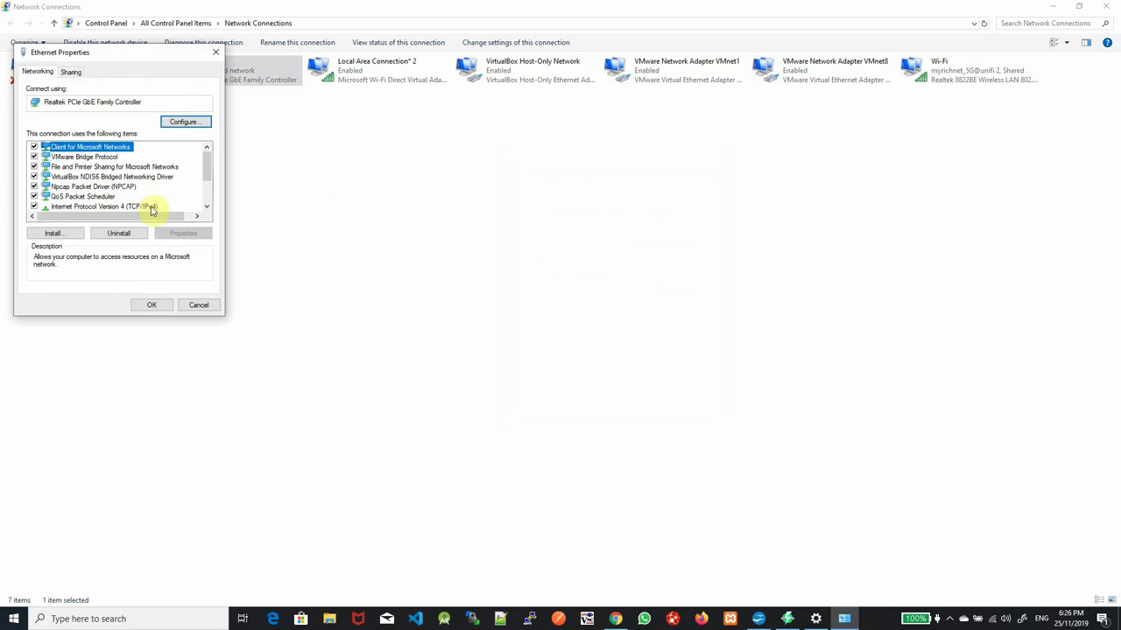
left_click(151, 208)
left_click_drag(205, 173, 218, 205)
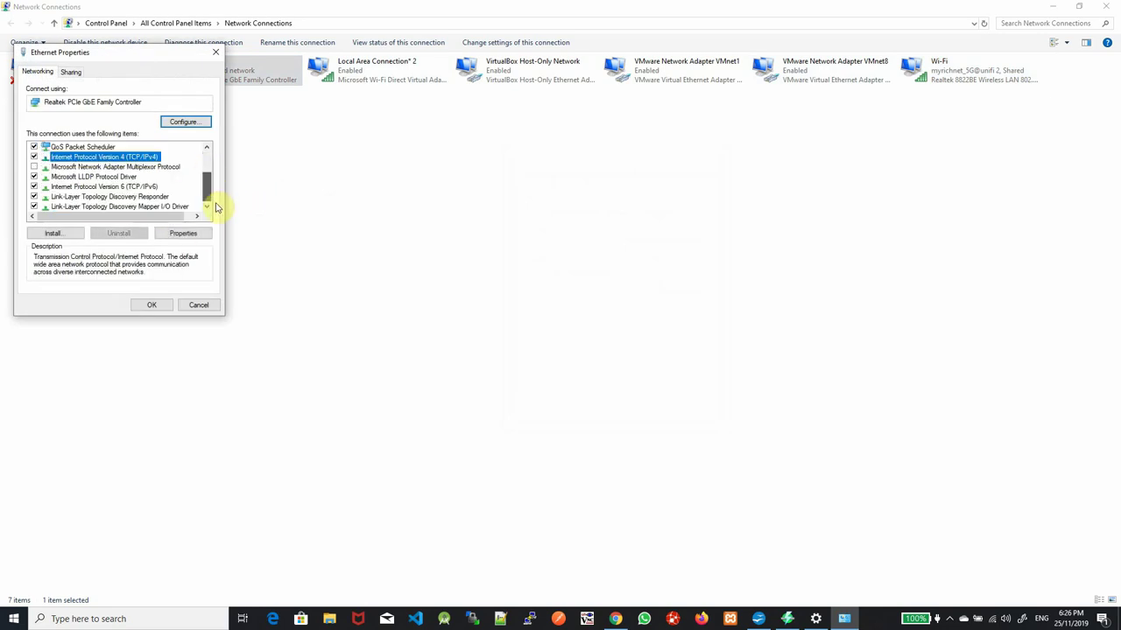
left_click(204, 232)
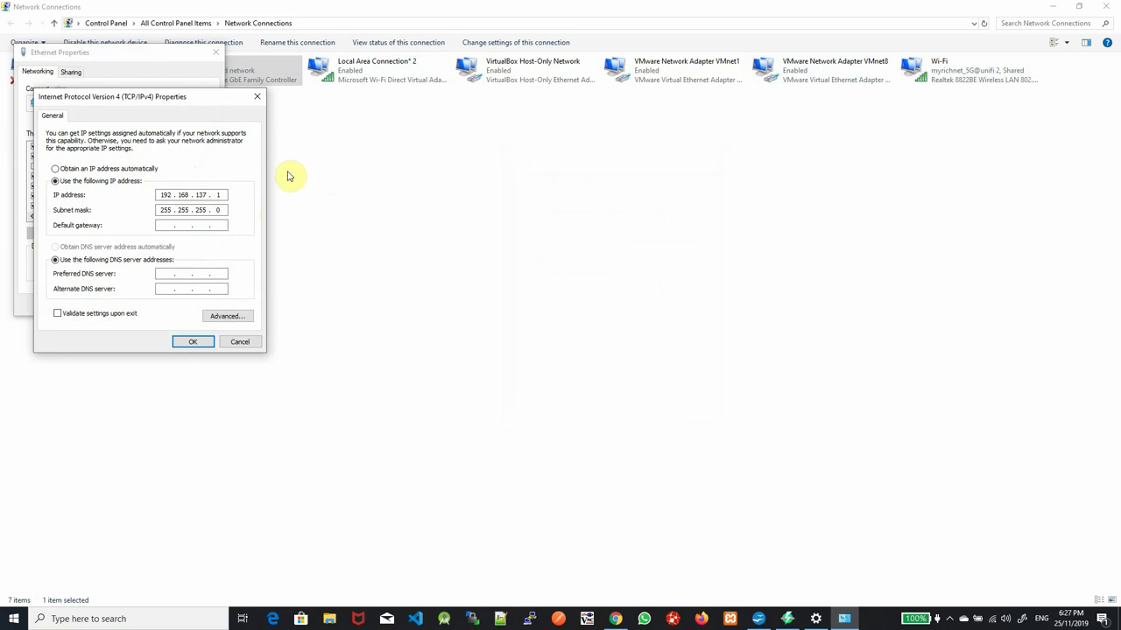
left_click(187, 343)
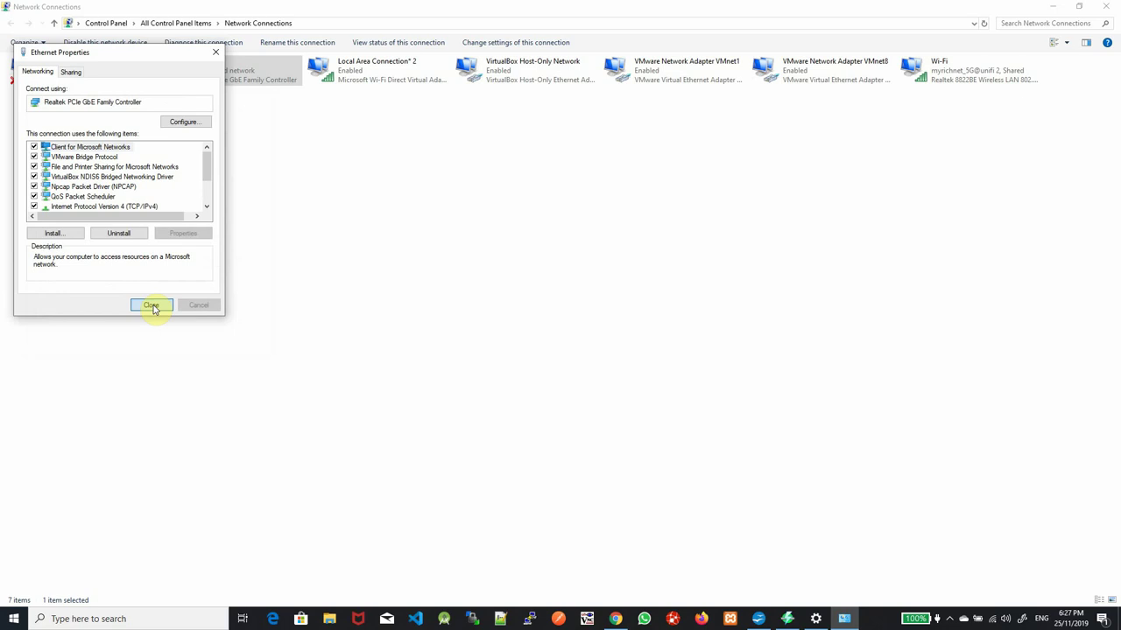
left_click(152, 307)
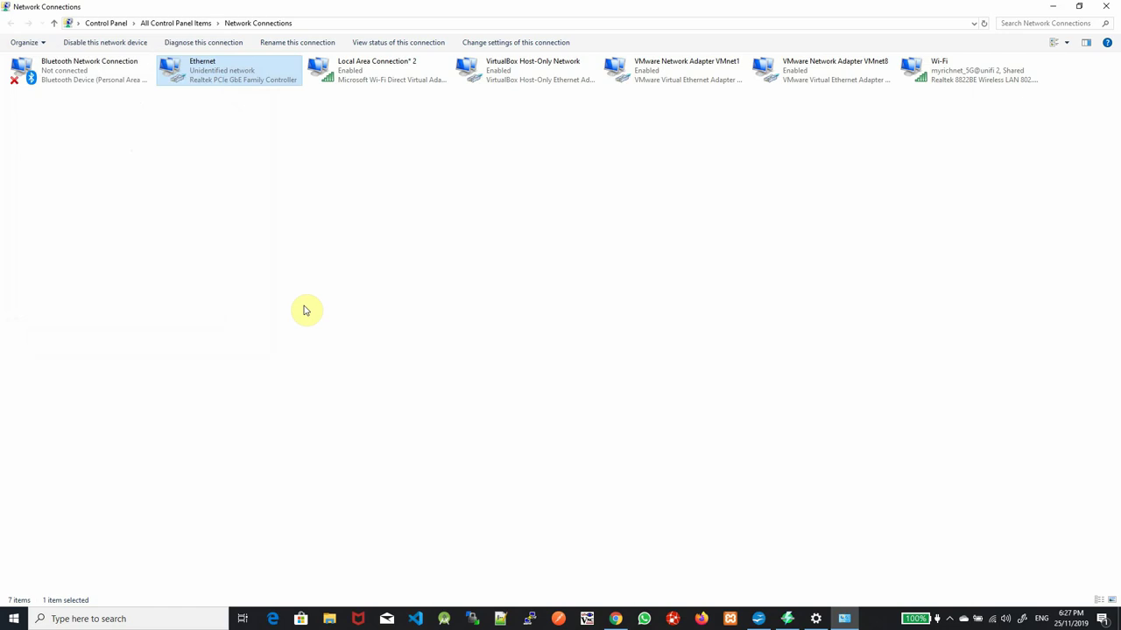
Open the Ethernet adapter's TCP/IPv4 properties, then bring Angry IP Scanner to the front
left_click(787, 619)
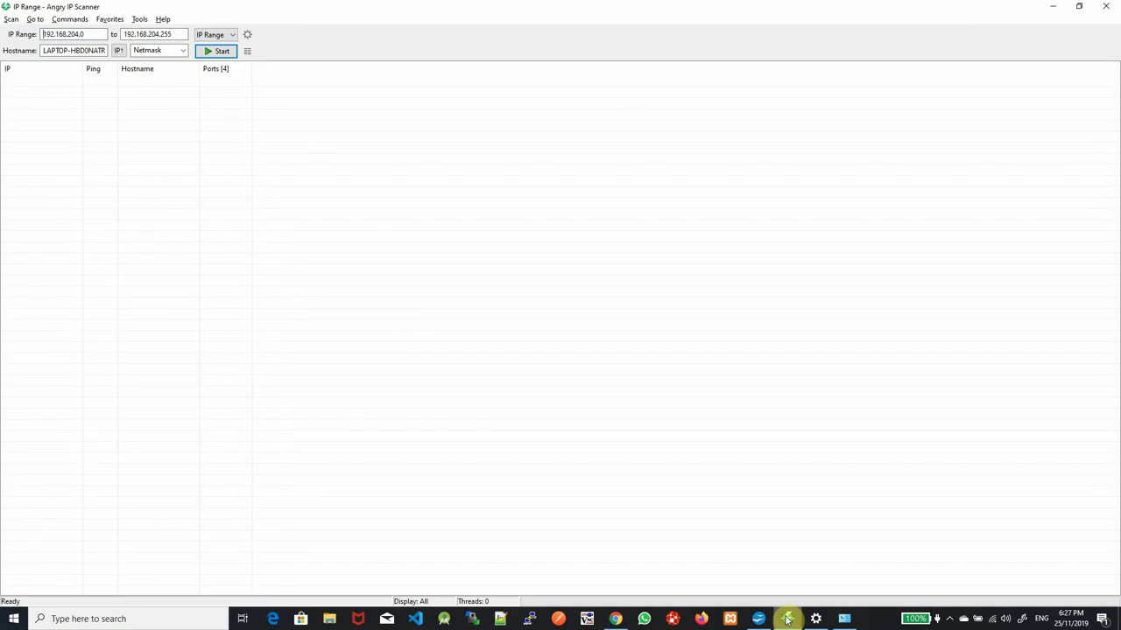
left_click(845, 619)
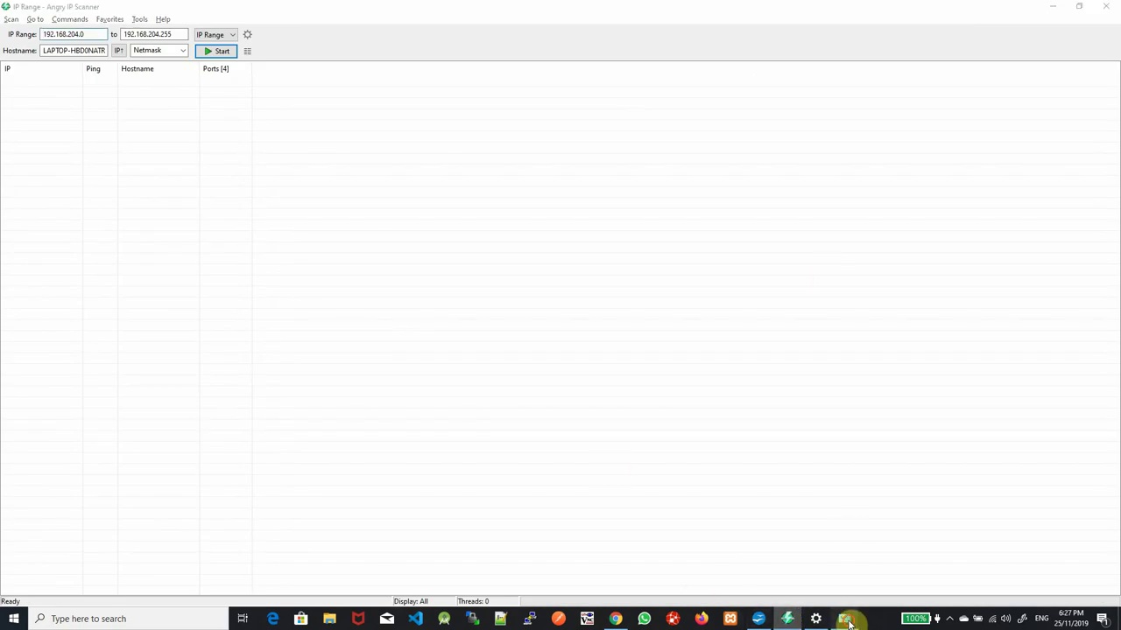
left_click(818, 620)
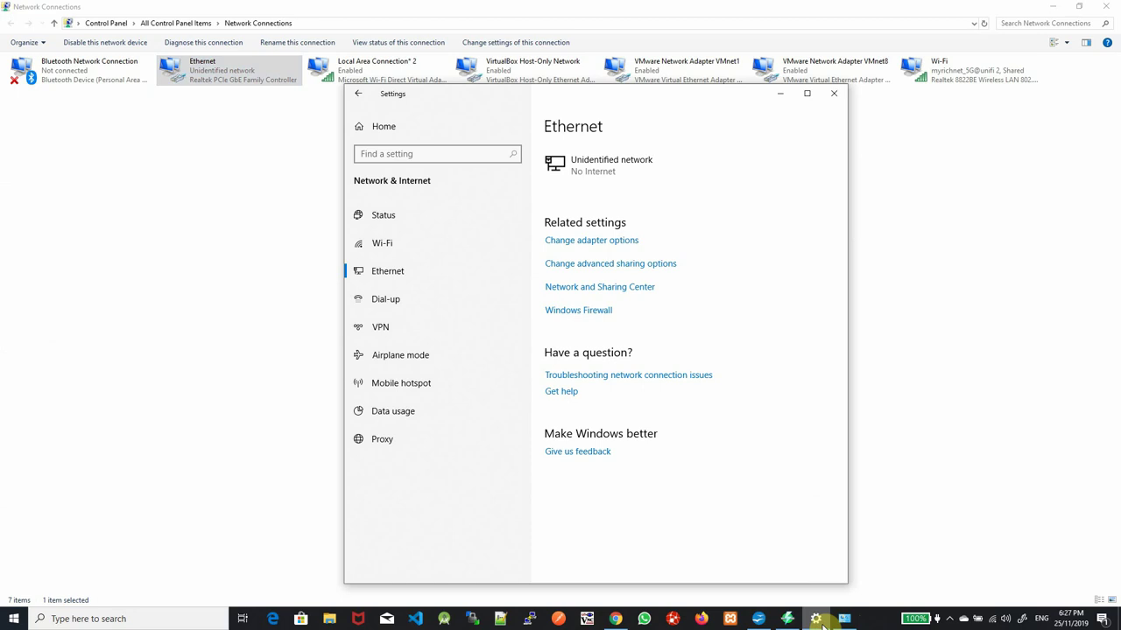
left_click(818, 620)
right_click(220, 74)
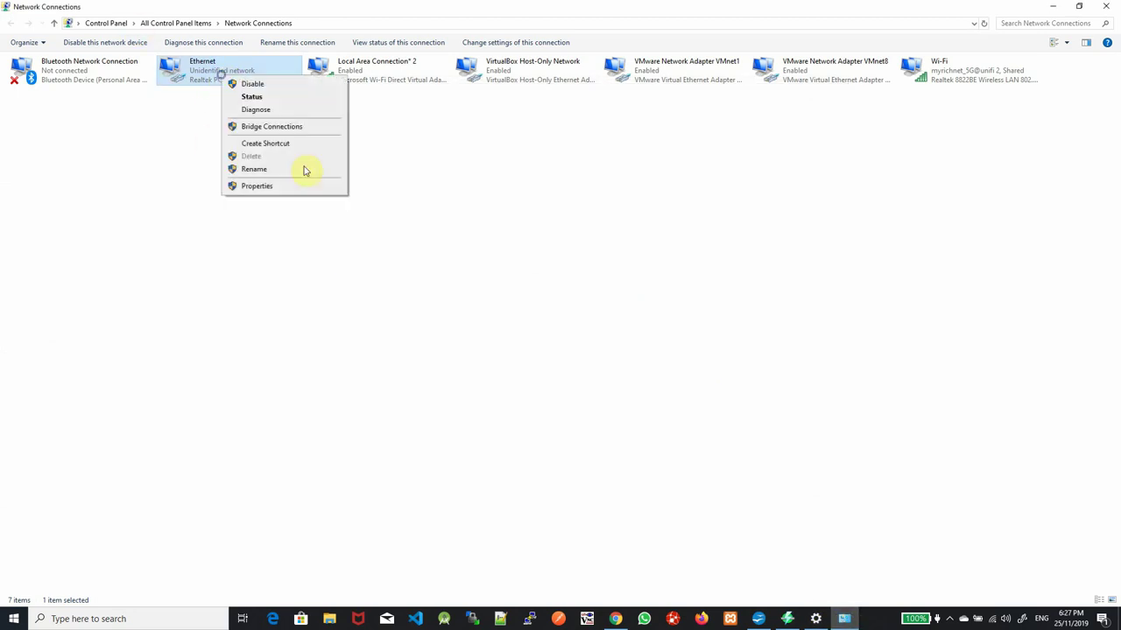
left_click(320, 185)
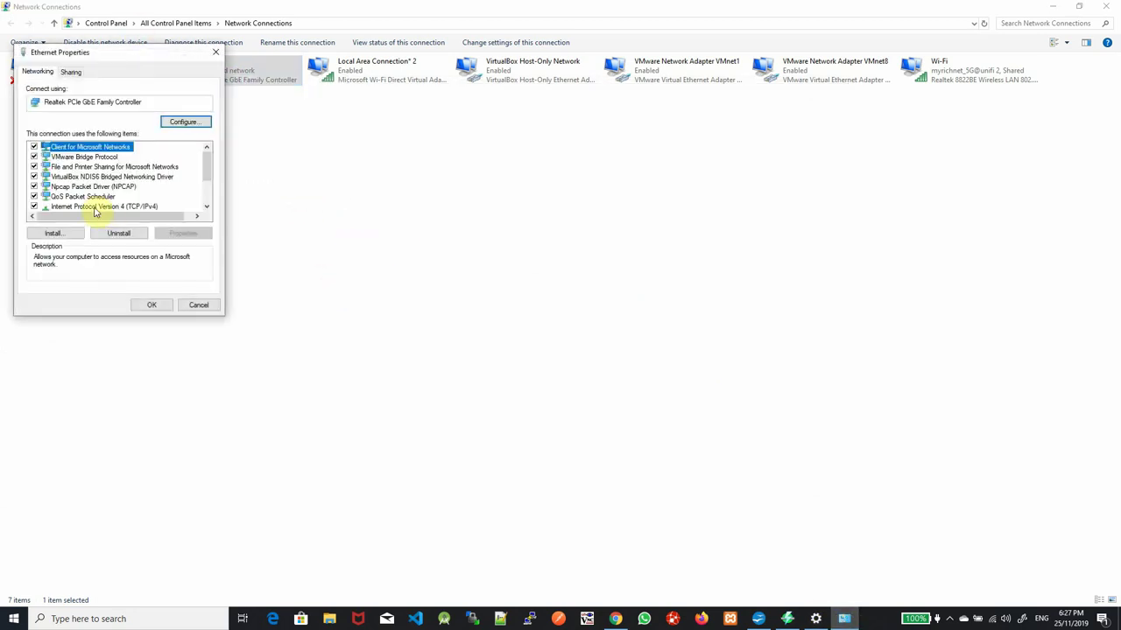
left_click(96, 208)
left_click(183, 233)
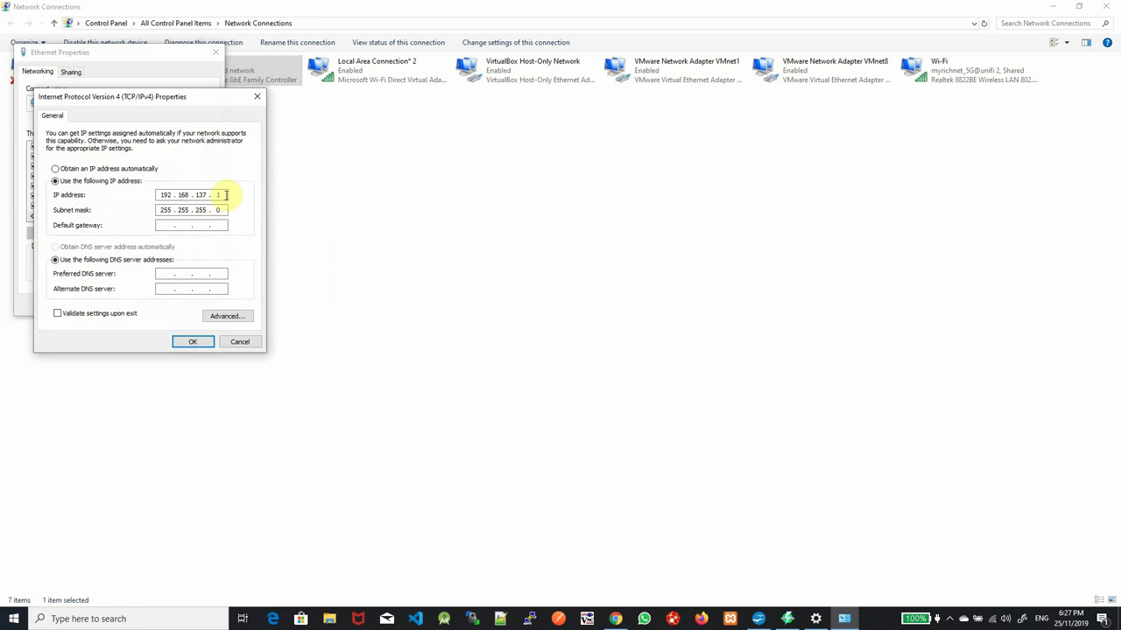
left_click(787, 618)
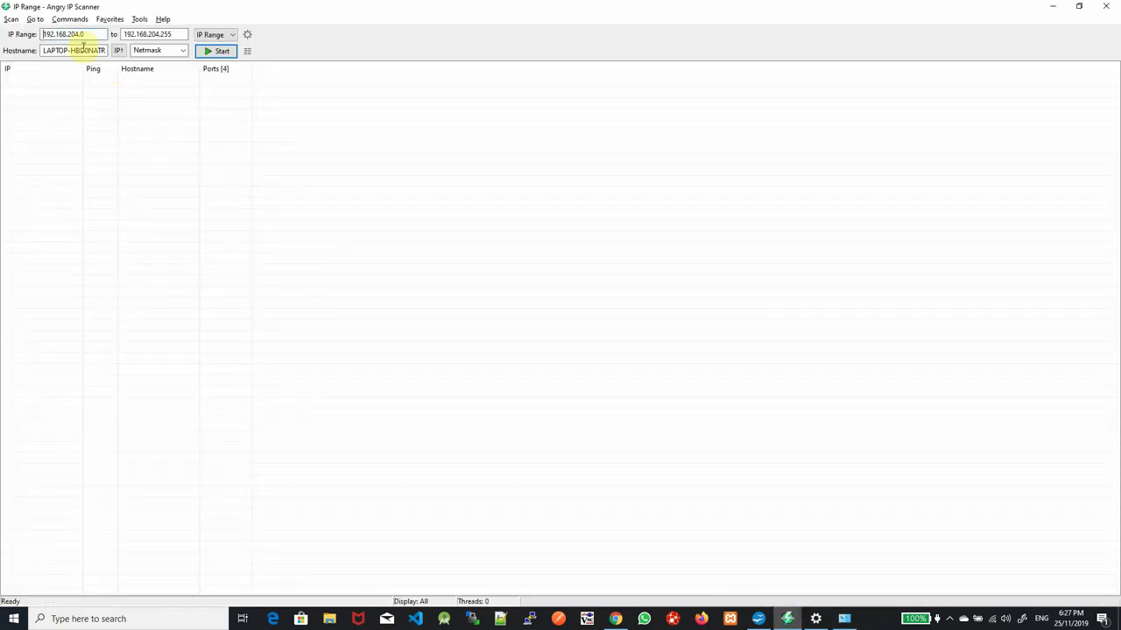
Enter 192.168.137.1 as the scan range start and 192.168.137.254 as the end address
key("ctrl+a")
type("192.168.137.1")
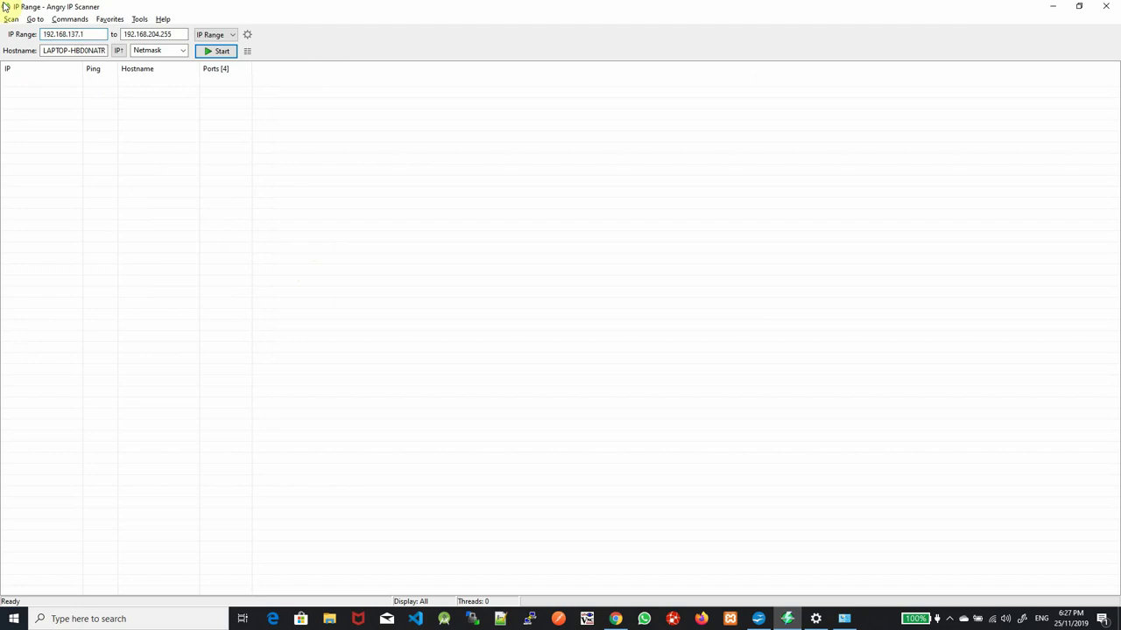
left_click_drag(127, 34, 181, 34)
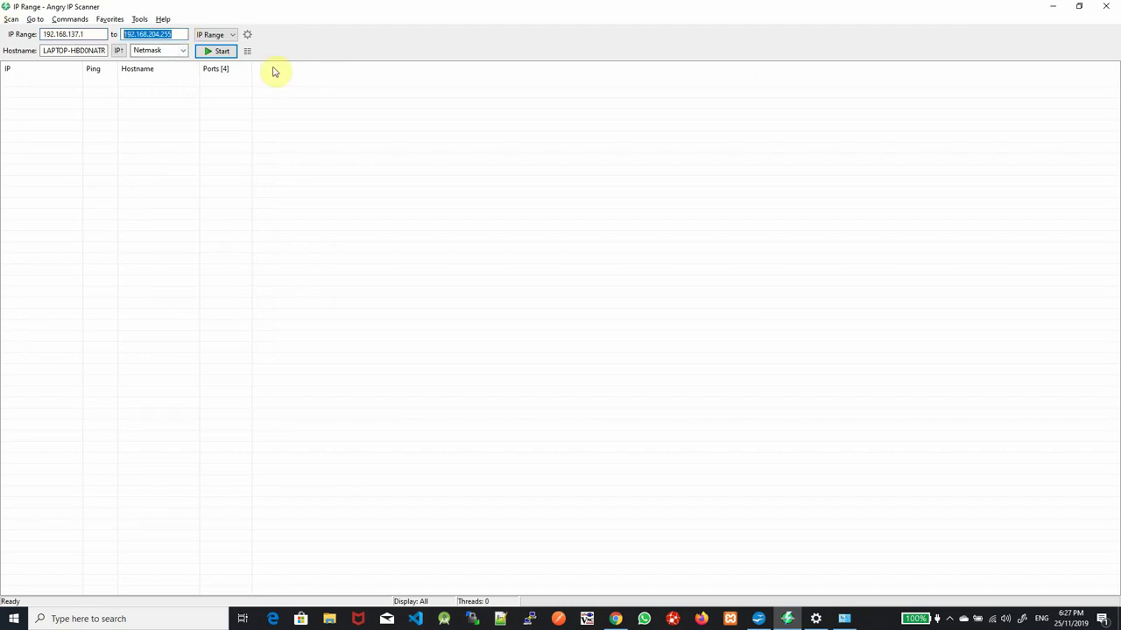
key("BackSpace")
type("192.16")
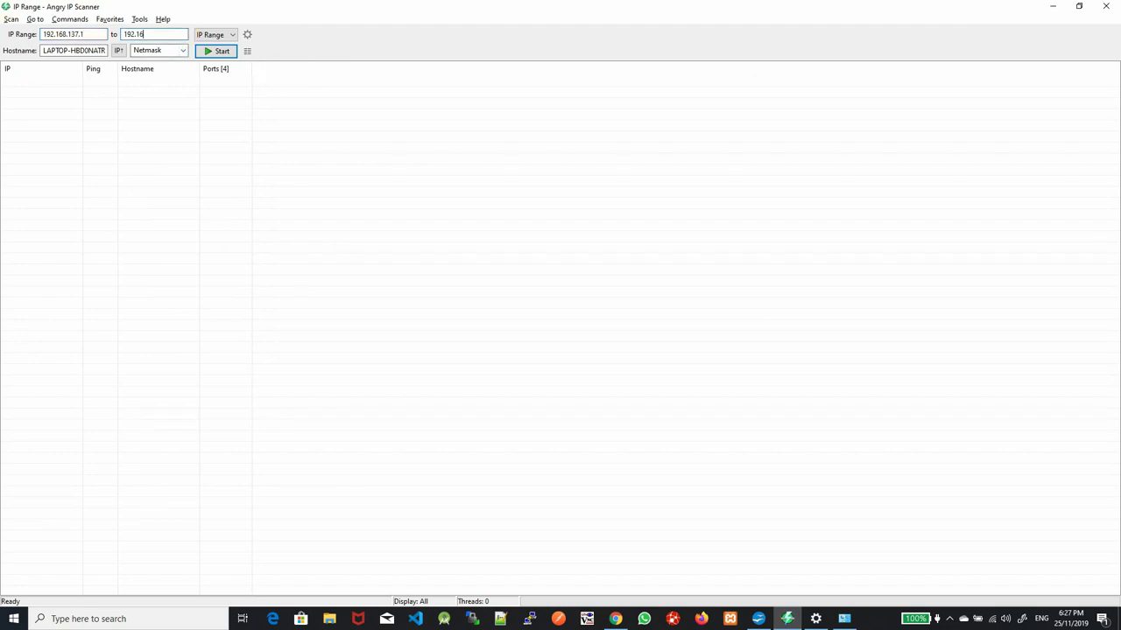
type("8.137")
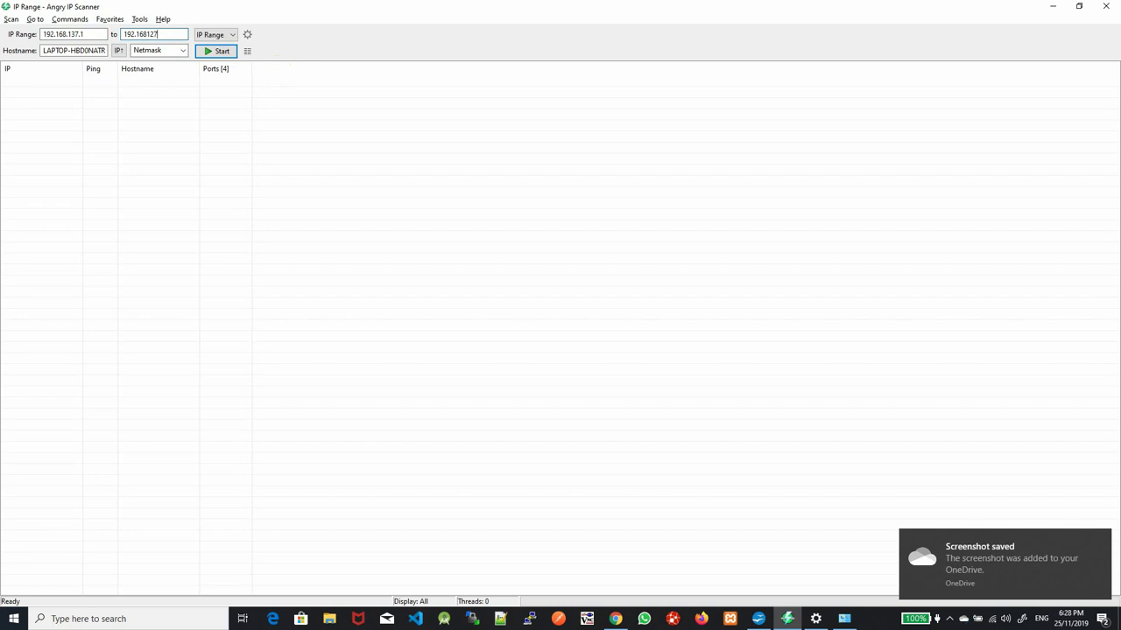
type(".254")
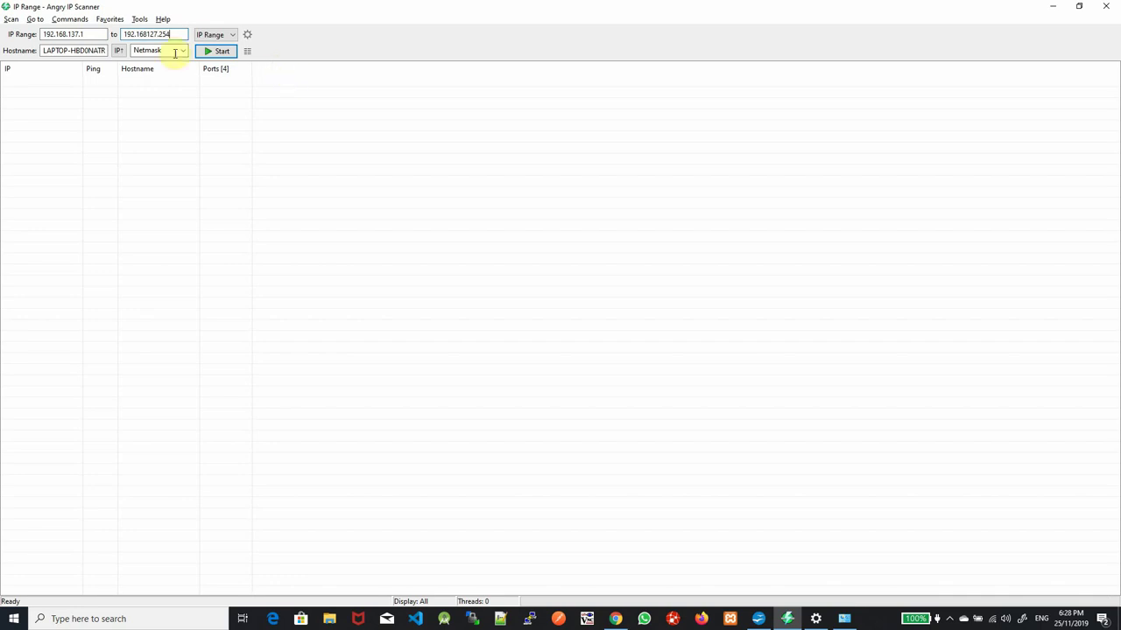
left_click(147, 34)
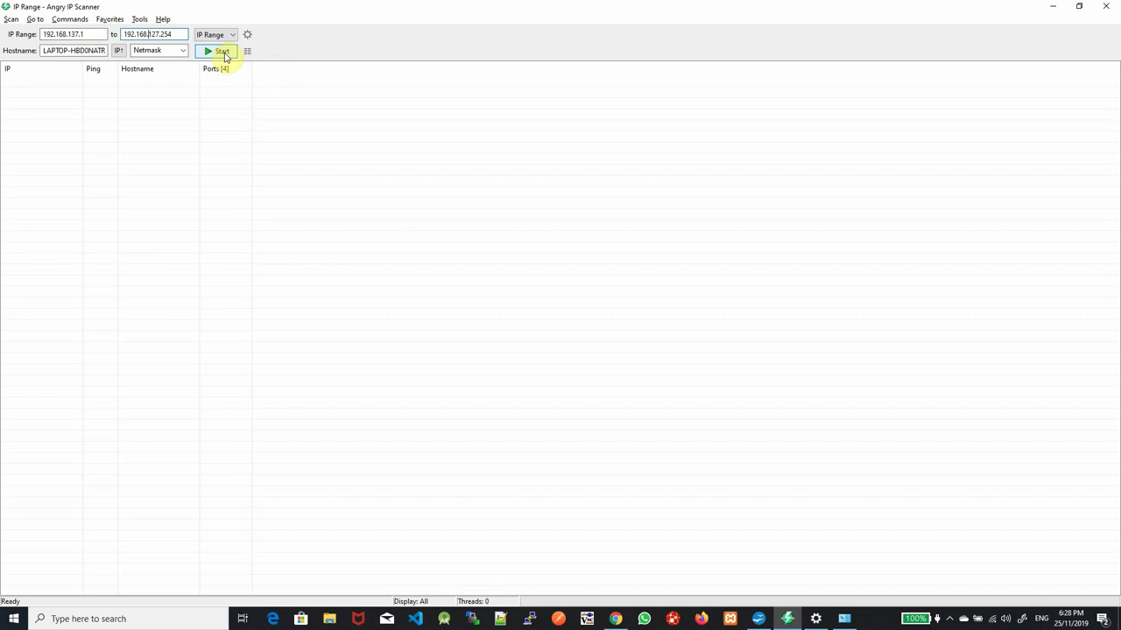
Start a scan, scroll through the results, then stop it and dismiss the incomplete statistics
left_click(224, 53)
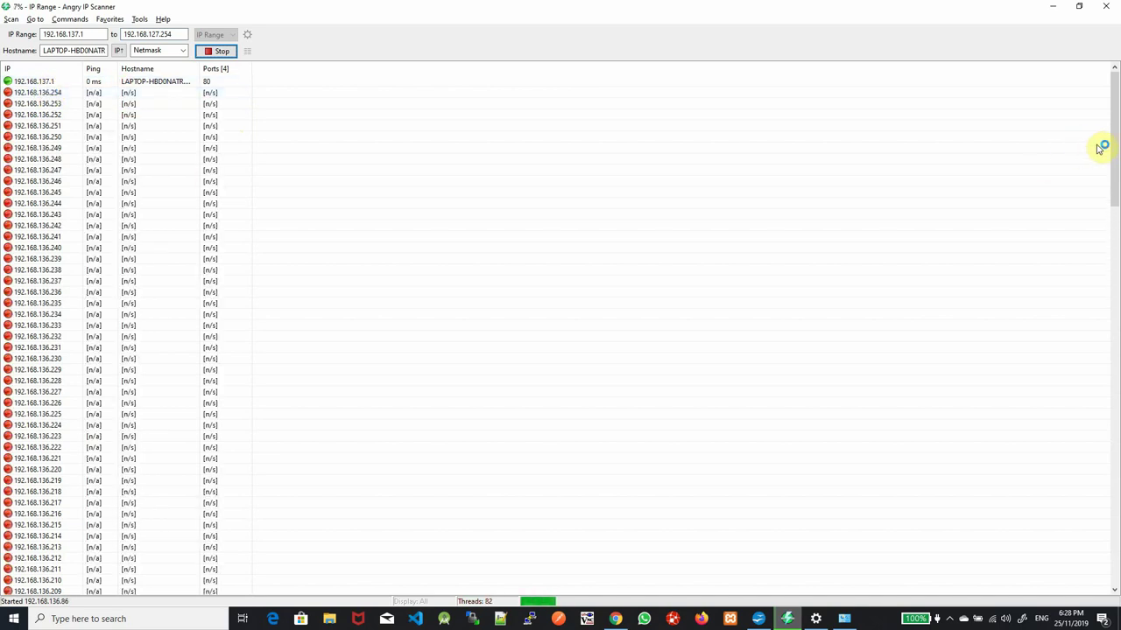
left_click_drag(1116, 100, 1117, 534)
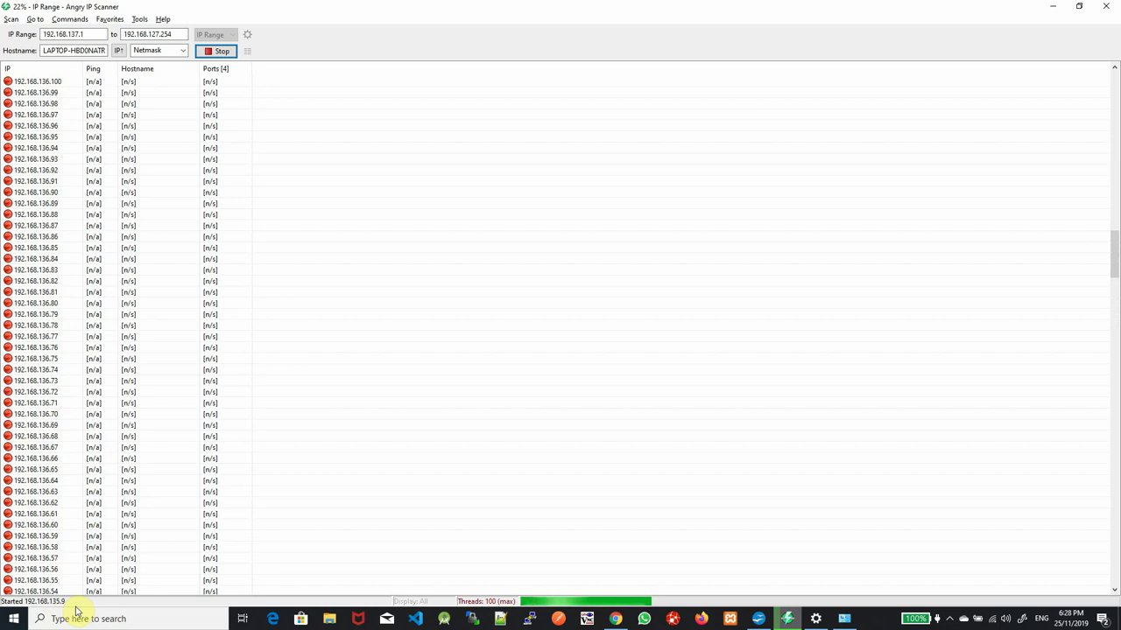
left_click(224, 54)
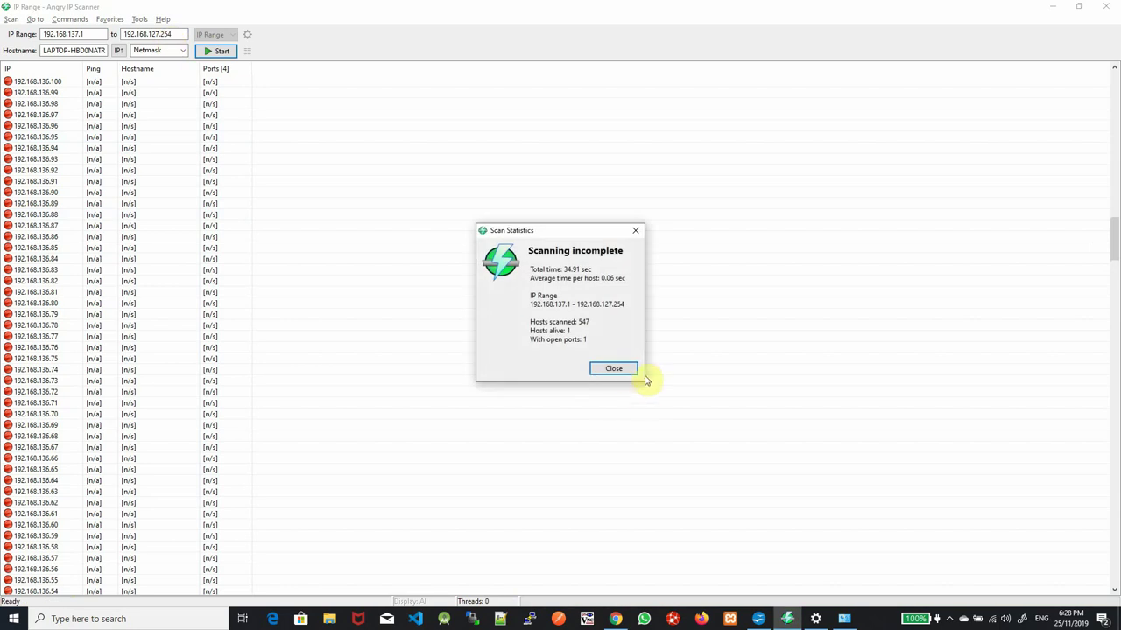
left_click(616, 368)
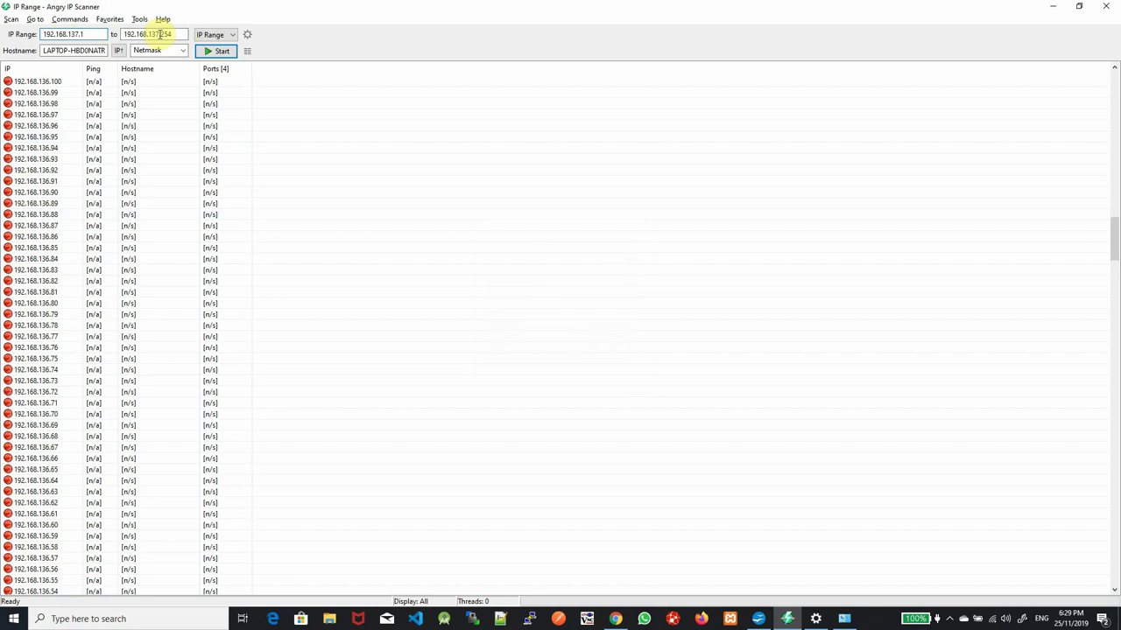
Rescan 192.168.137.1–192.168.137.254, discarding old results, and dismiss the completed statistics
left_click(220, 51)
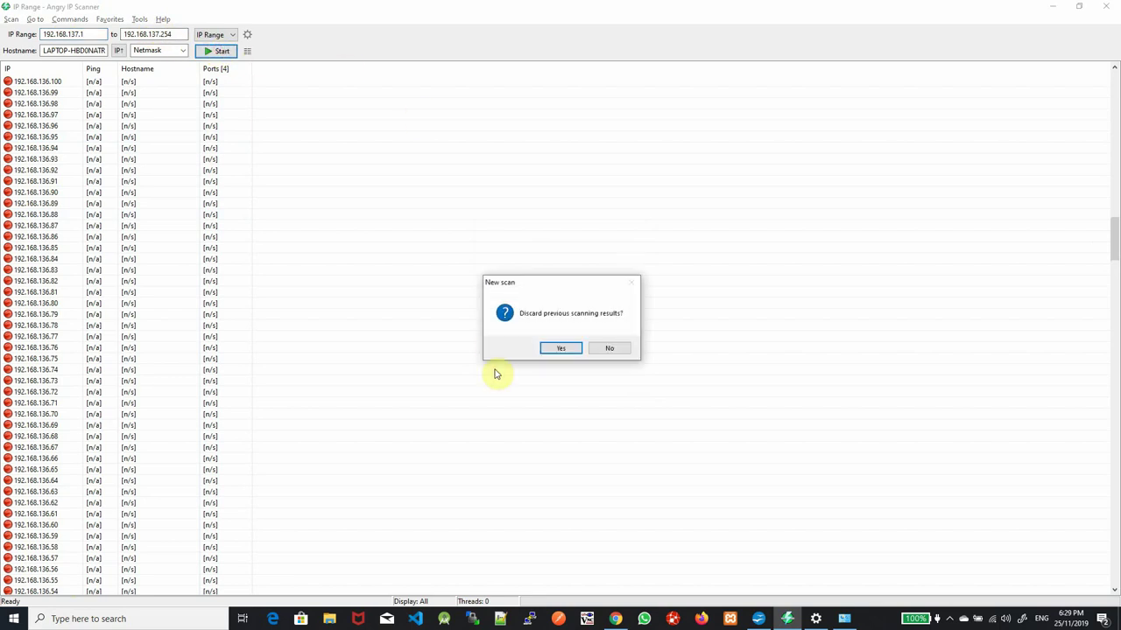
left_click(567, 349)
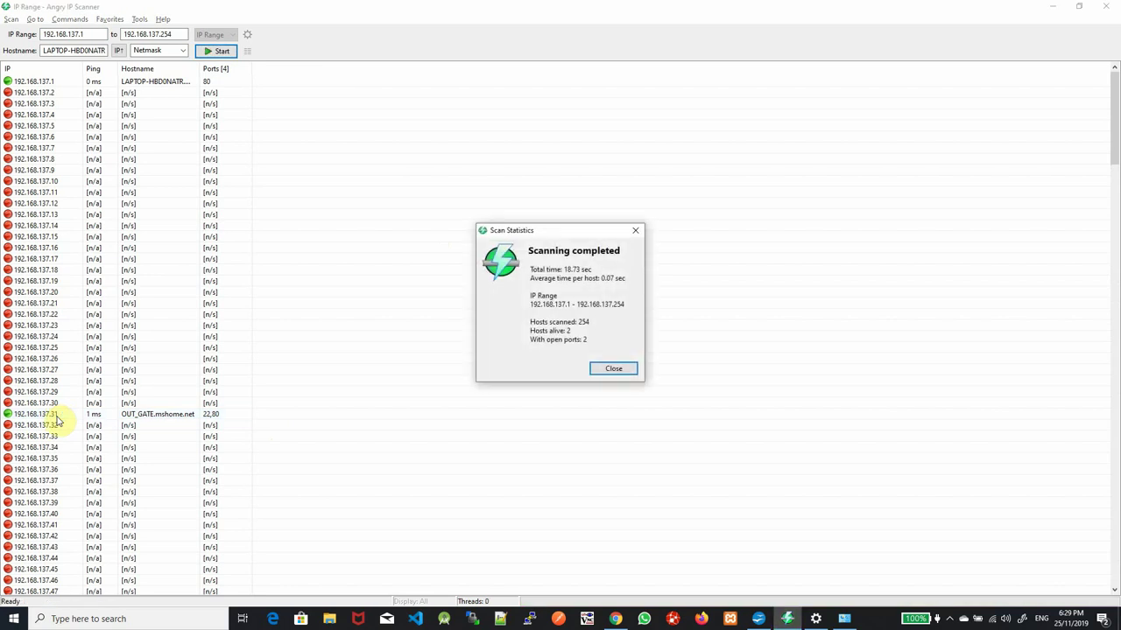
left_click(613, 369)
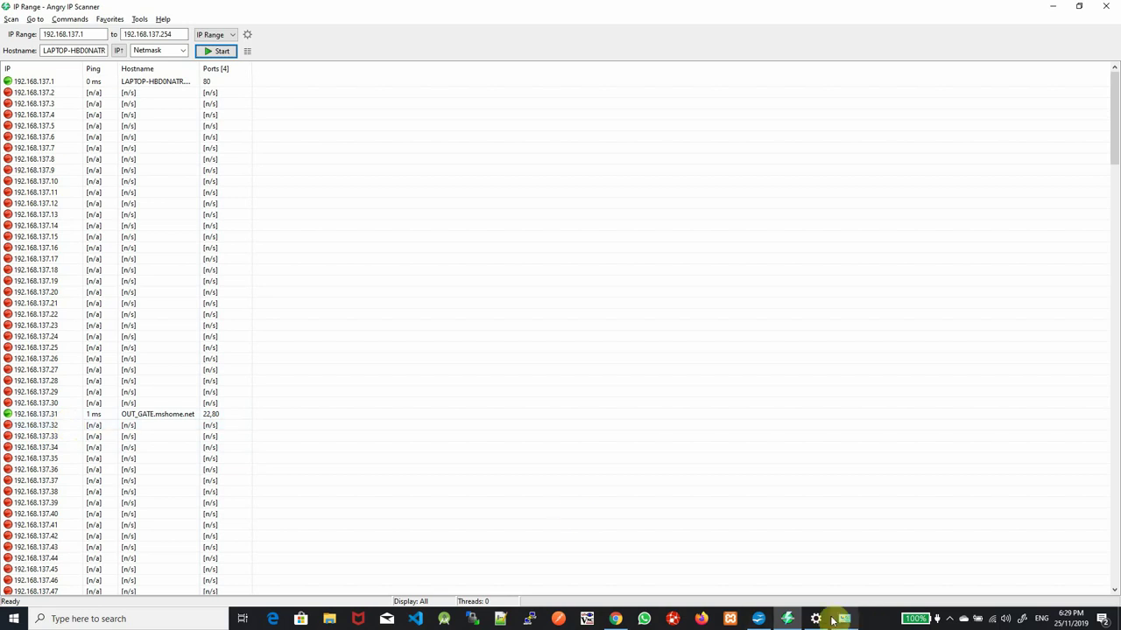
left_click(844, 619)
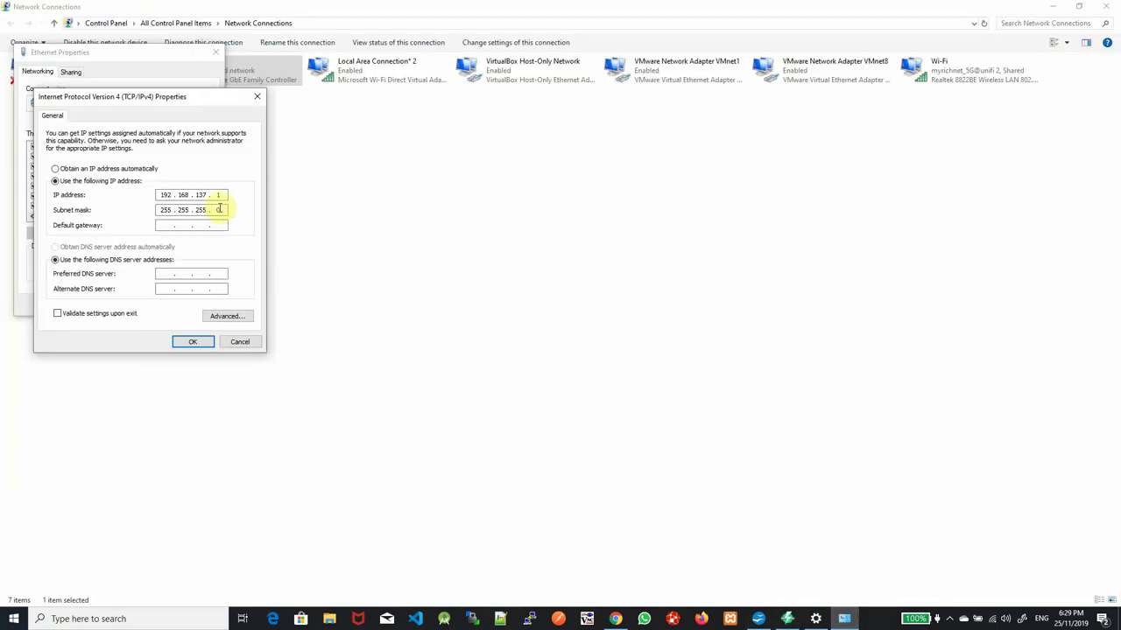
Highlight the 137 octet of the IP address, then close the IPv4 and Ethernet Properties dialogs
left_click_drag(199, 197, 233, 190)
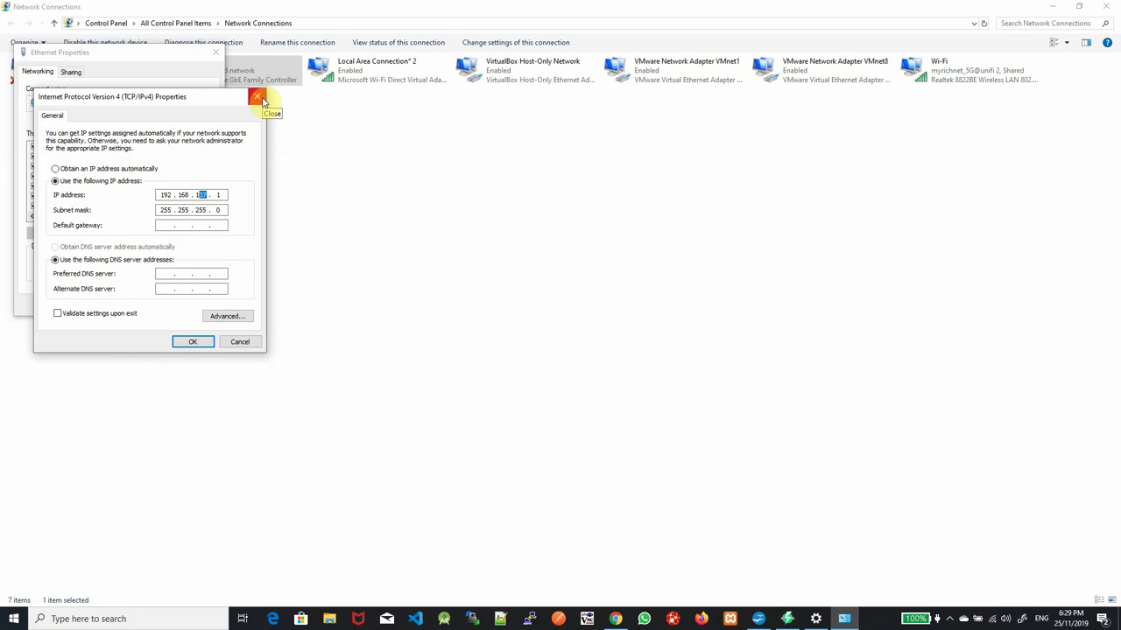
left_click(258, 99)
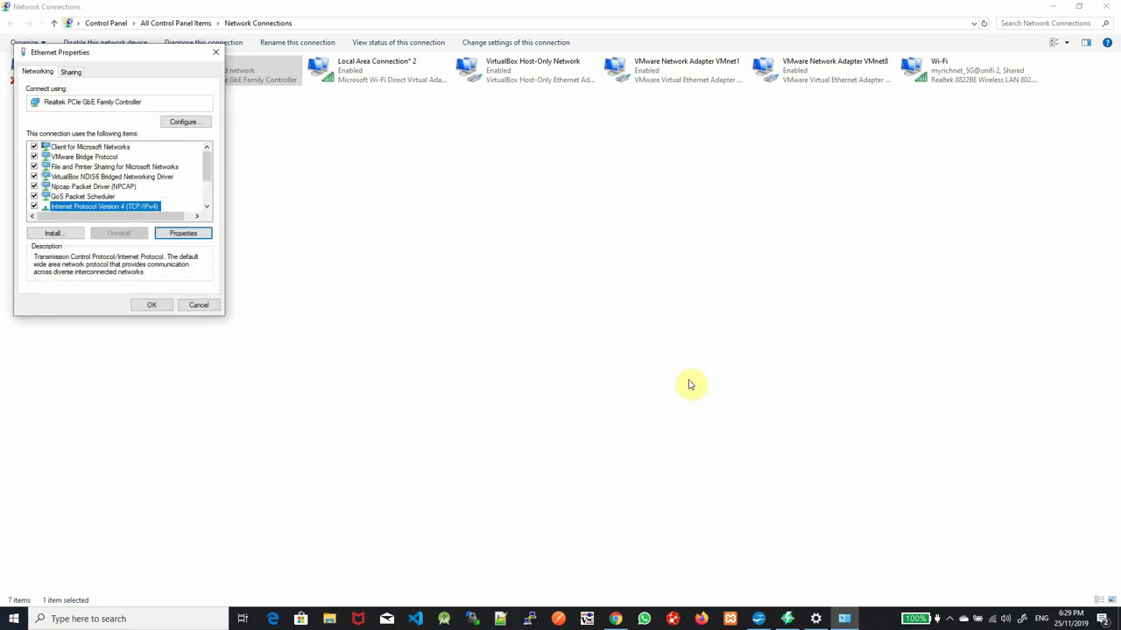
left_click(215, 51)
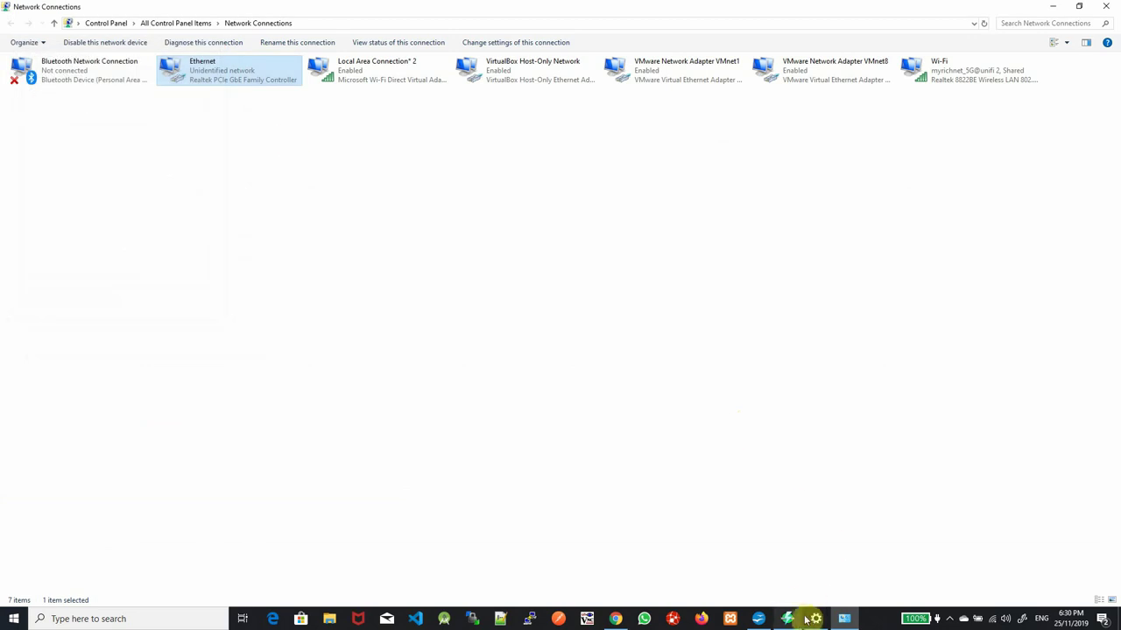
Review the scan results, then show the RPiRconnet.odp connection diagram in Impress
left_click(846, 622)
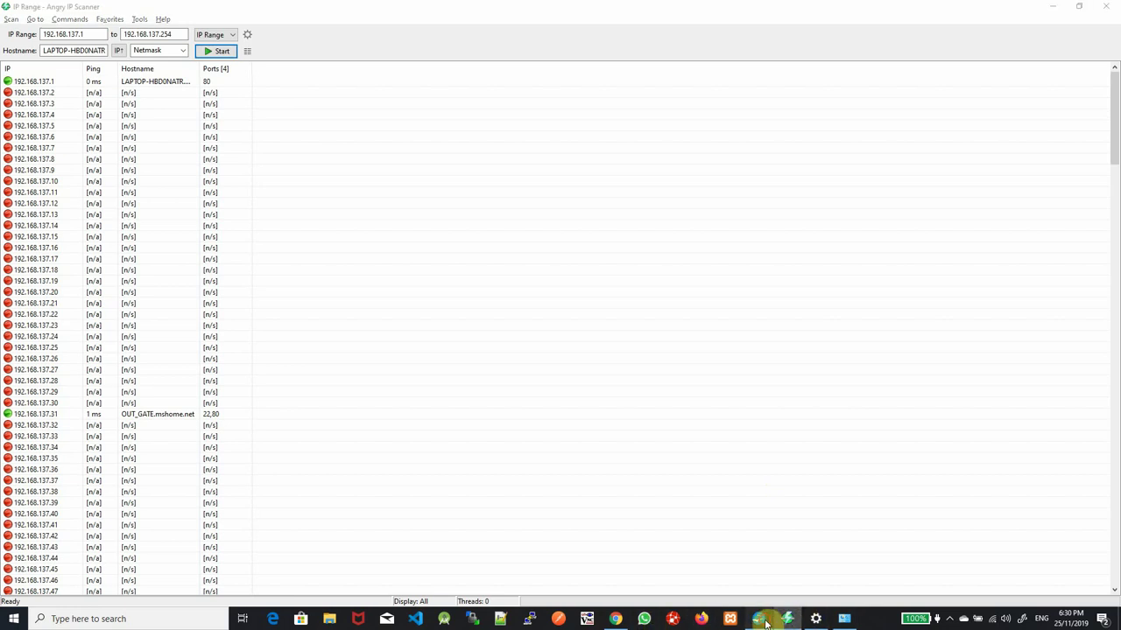
left_click(760, 619)
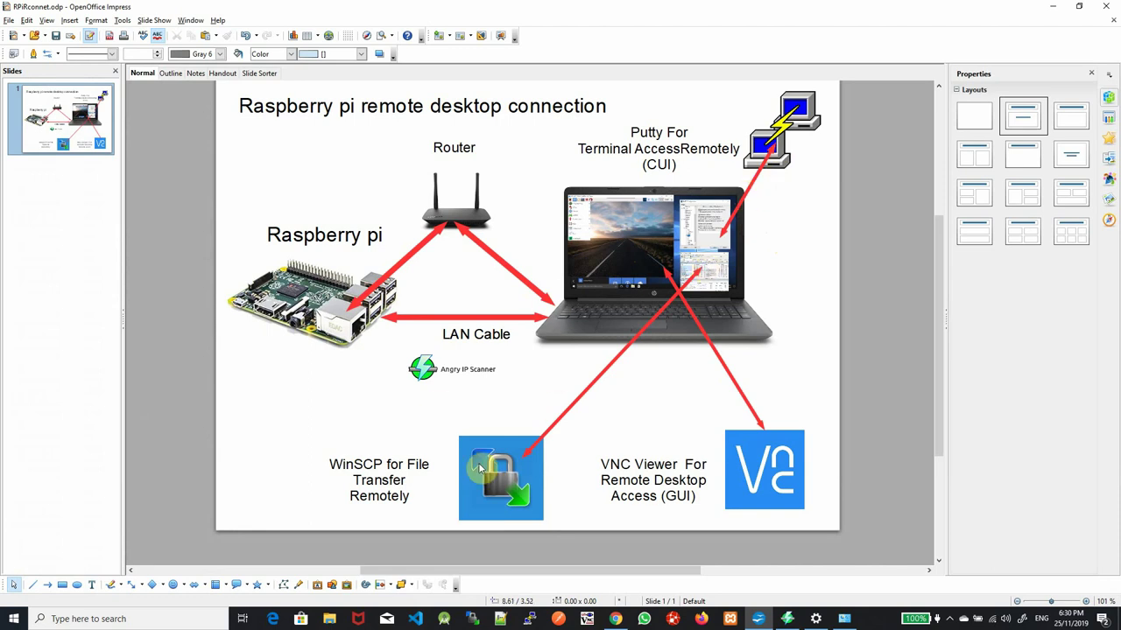
Minimise the Impress slide and select live host 192.168.137.31 in the scan results
left_click(1053, 7)
left_click(165, 419)
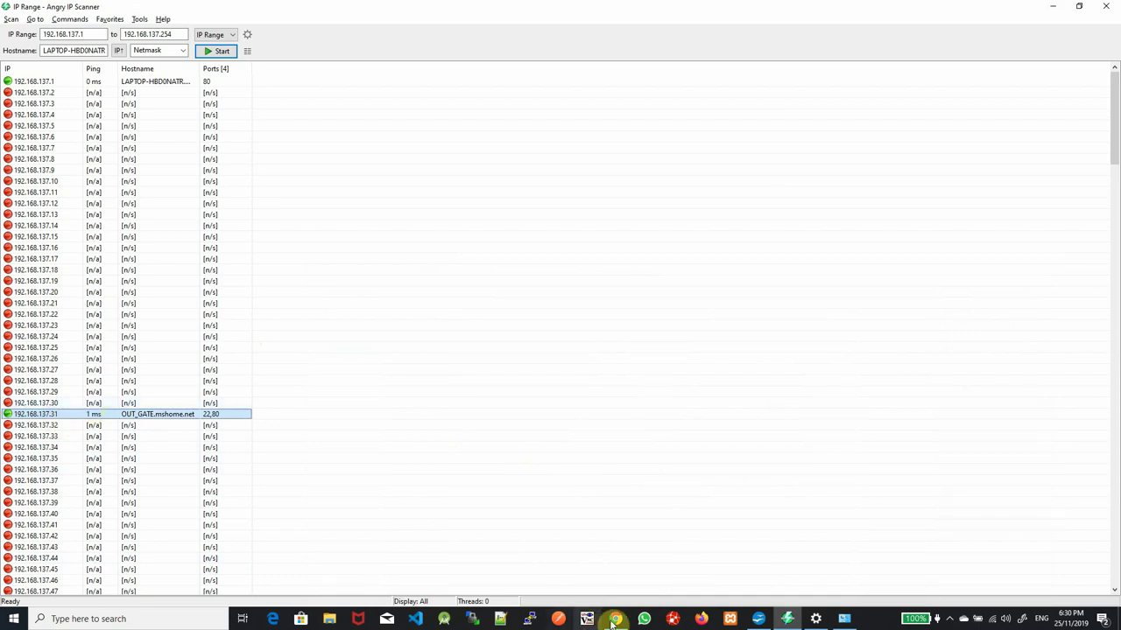
left_click(815, 619)
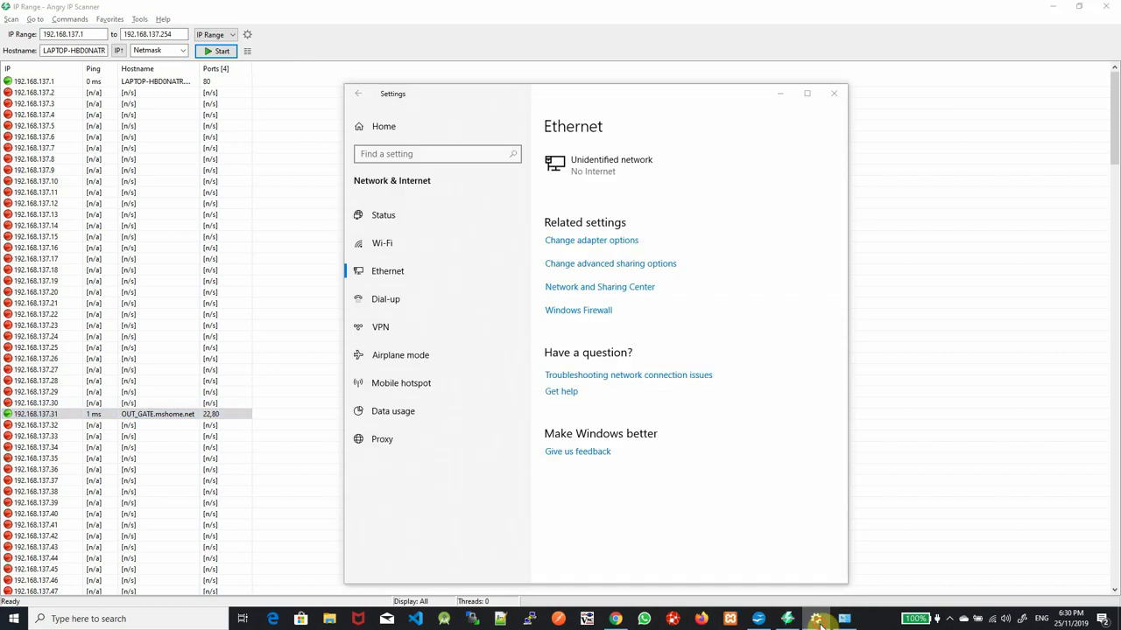
left_click(815, 619)
left_click(758, 619)
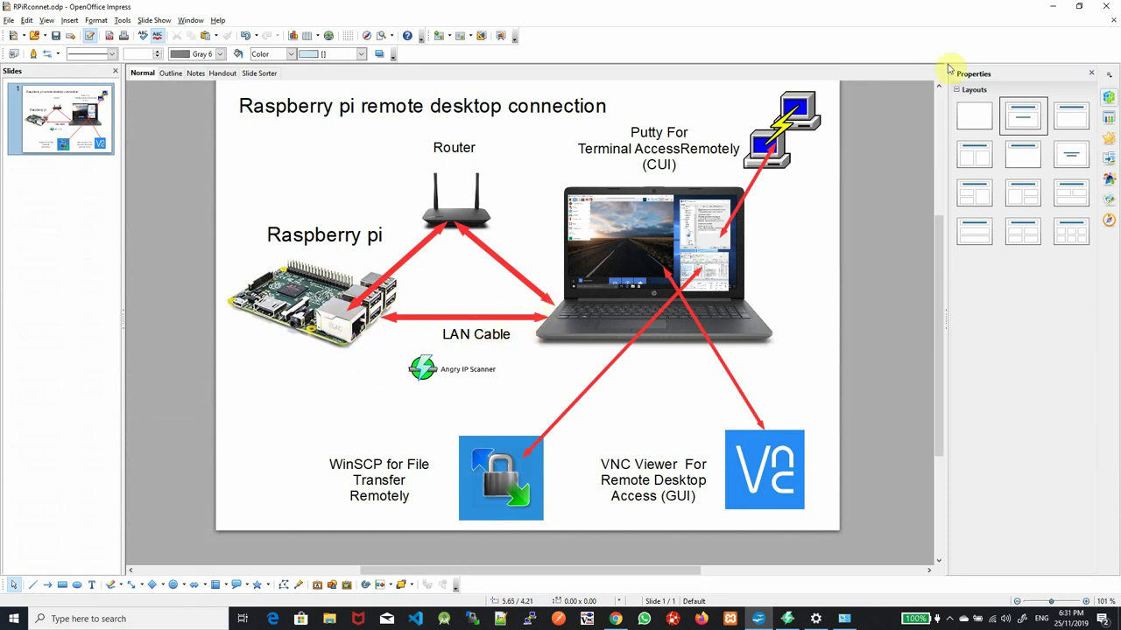
left_click(1055, 9)
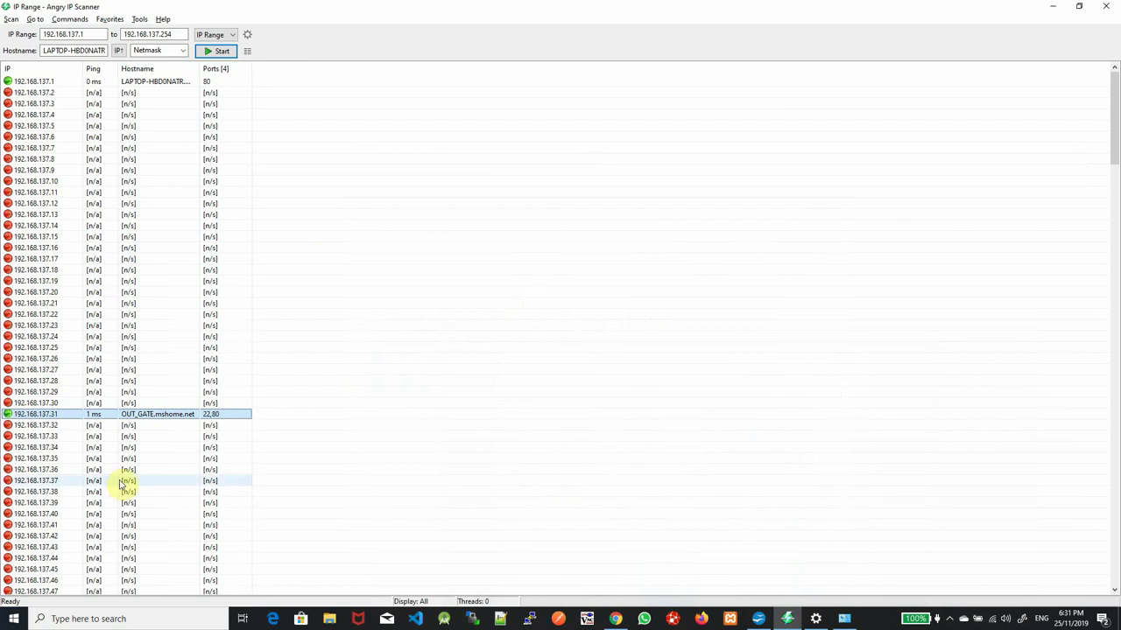
Open the details for host 192.168.137.31 and select its IP address for copying
double_click(61, 415)
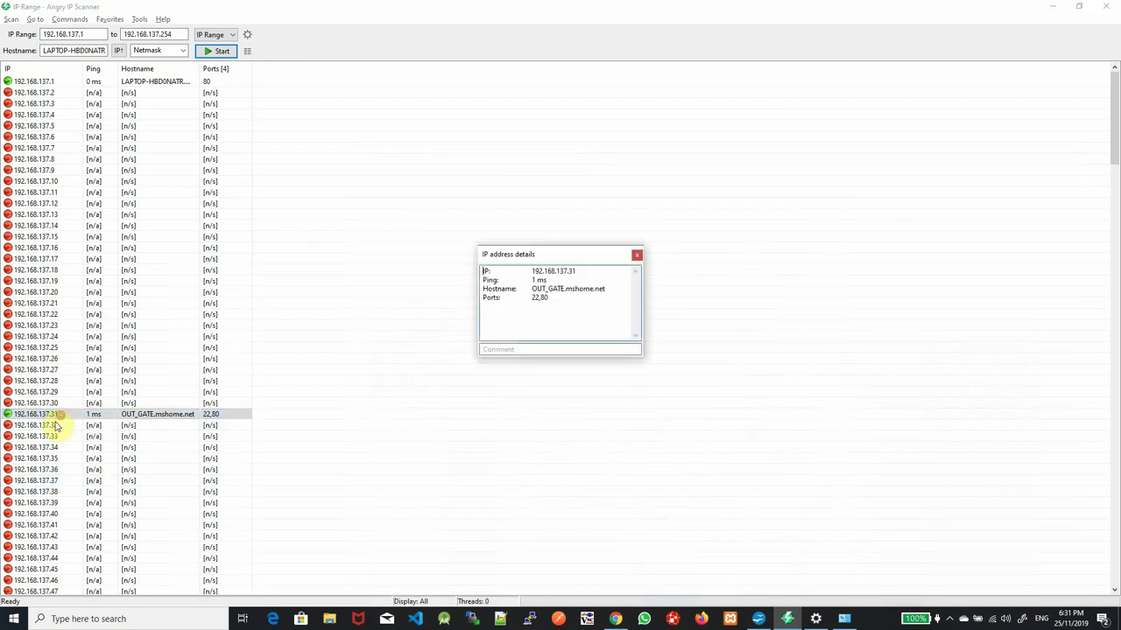
left_click_drag(529, 272, 585, 273)
key("ctrl+c")
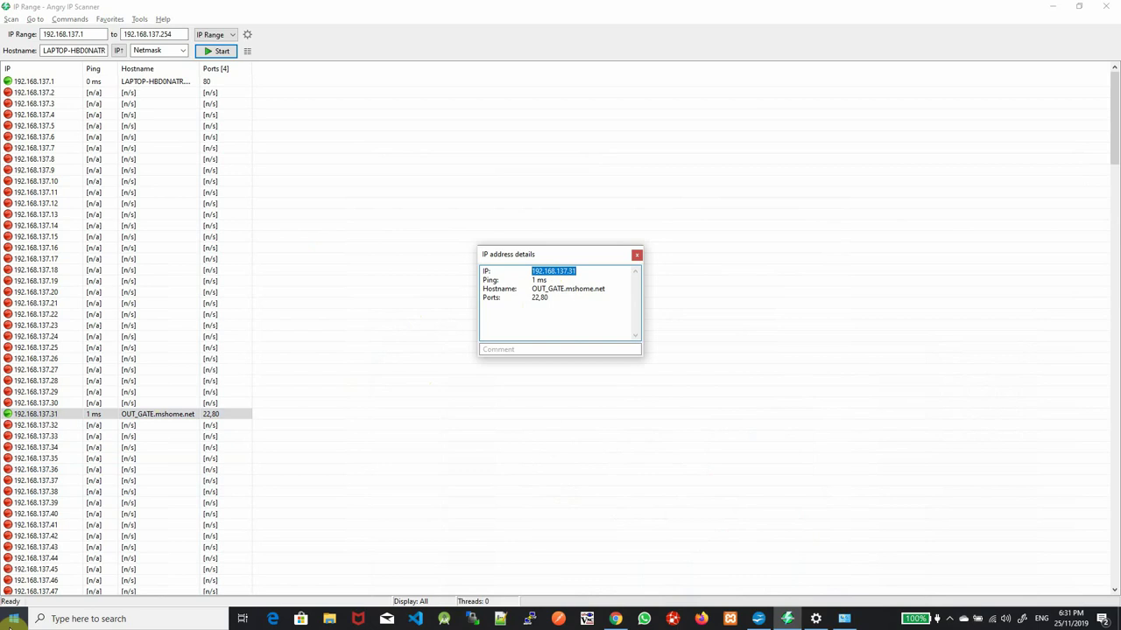
left_click(758, 619)
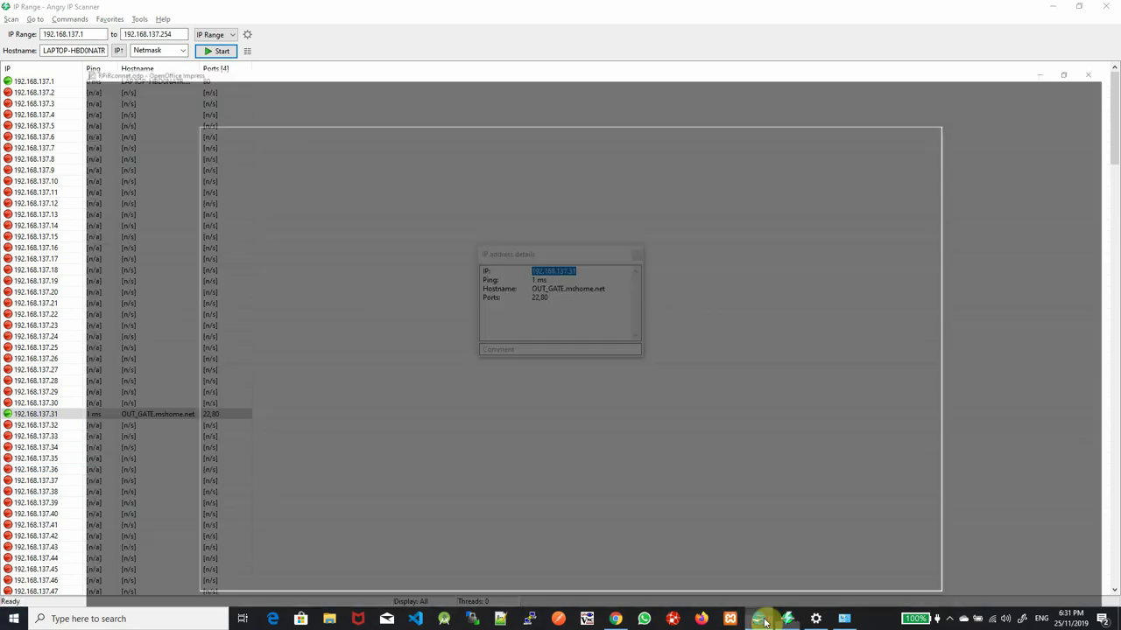
left_click(762, 619)
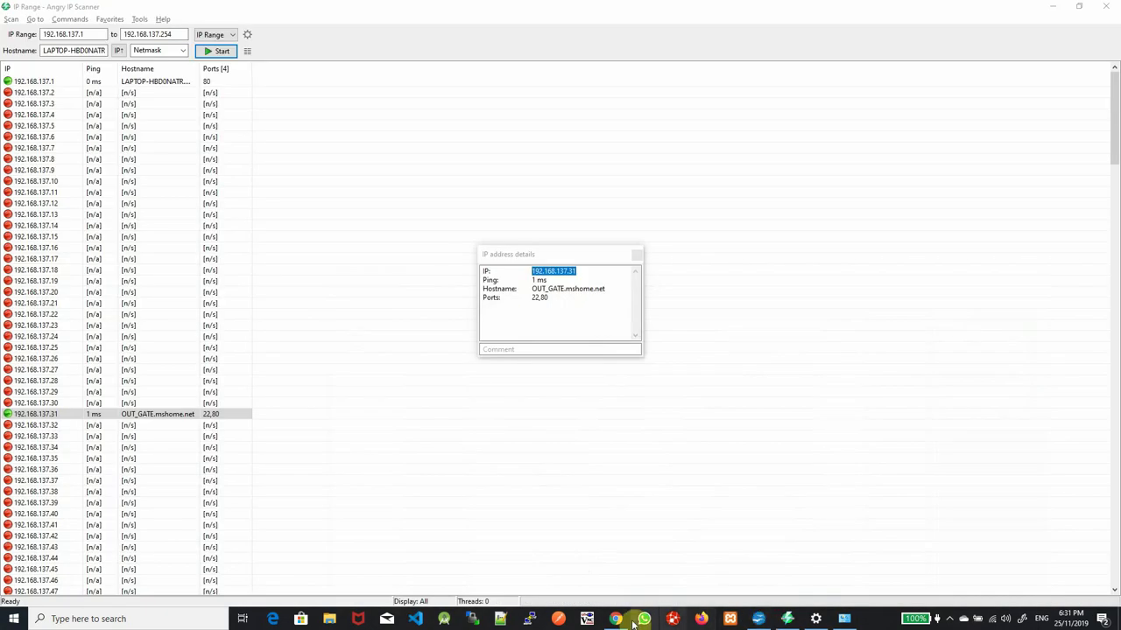
Search Windows for 'vnv' and launch VNC Viewer
left_click(13, 623)
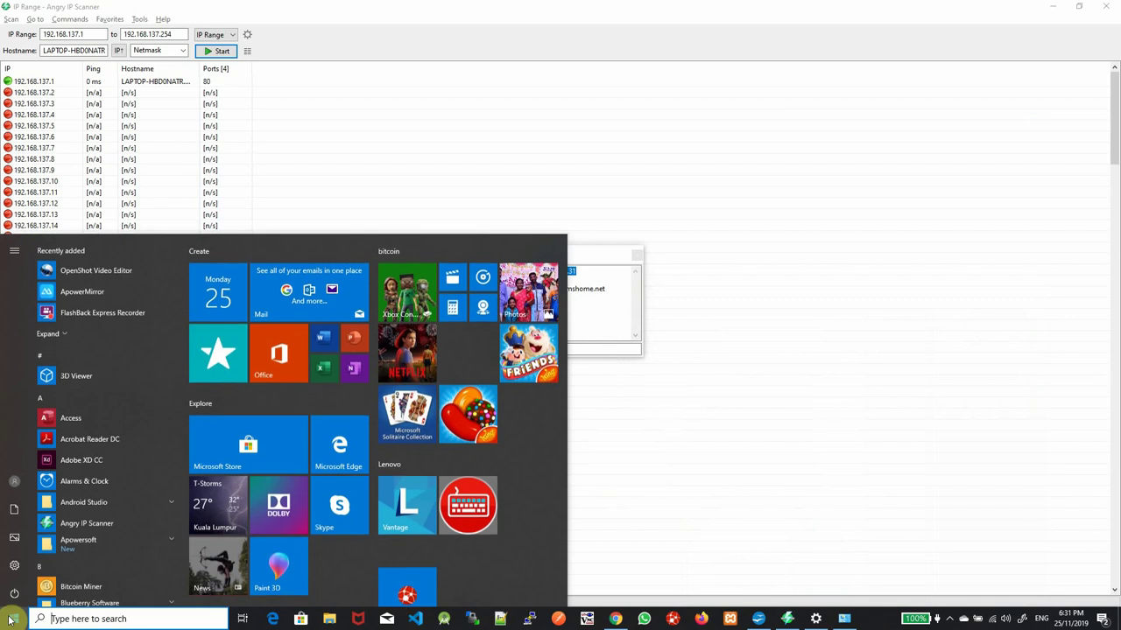
type("v")
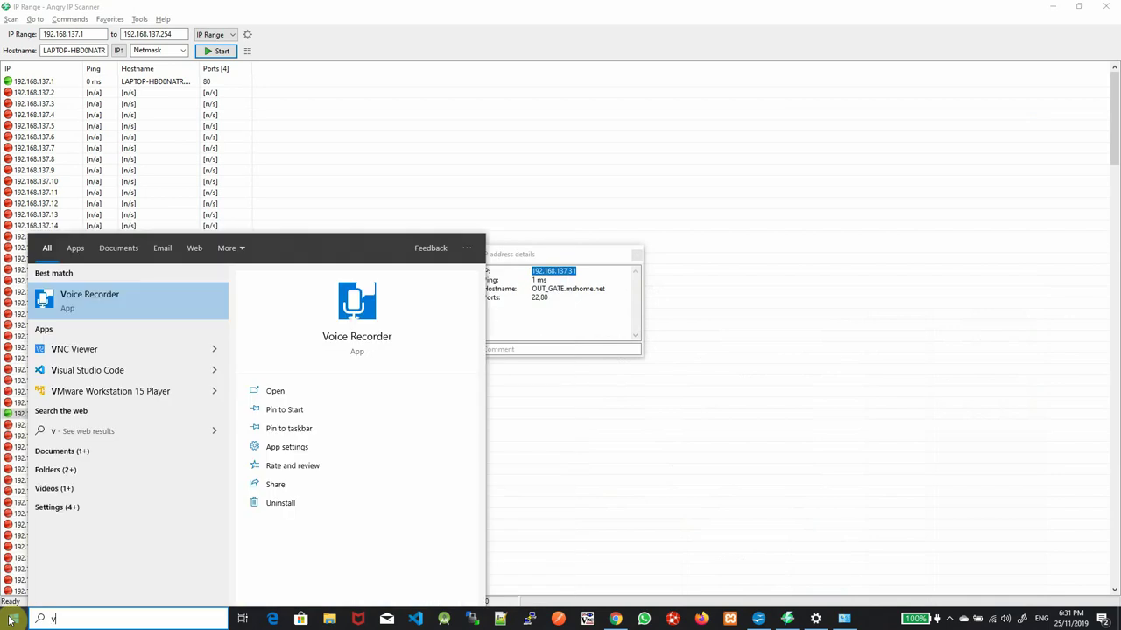
type("nv")
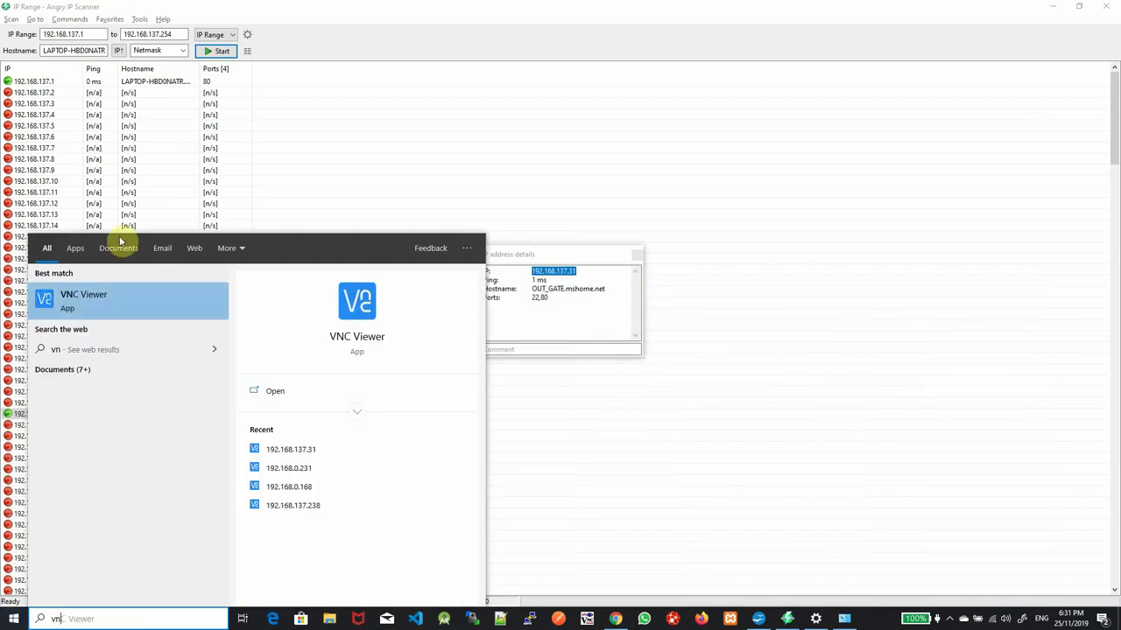
left_click(131, 310)
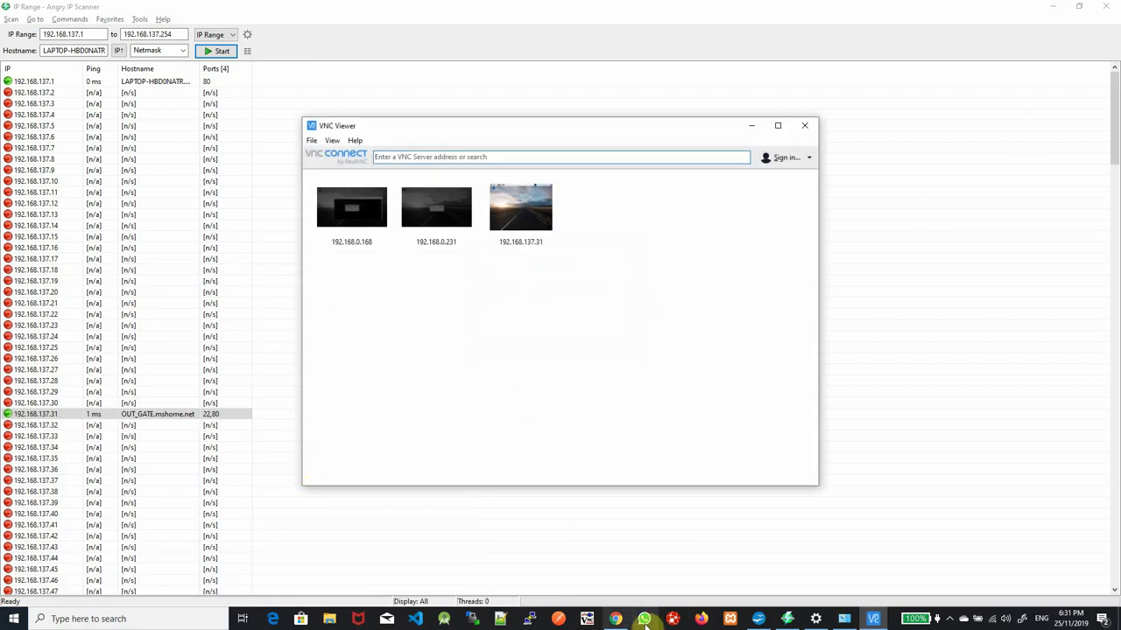
In Chrome, search Google for 'vnc viewer' and open RealVNC's VNC Viewer download page
left_click(616, 619)
left_click(165, 32)
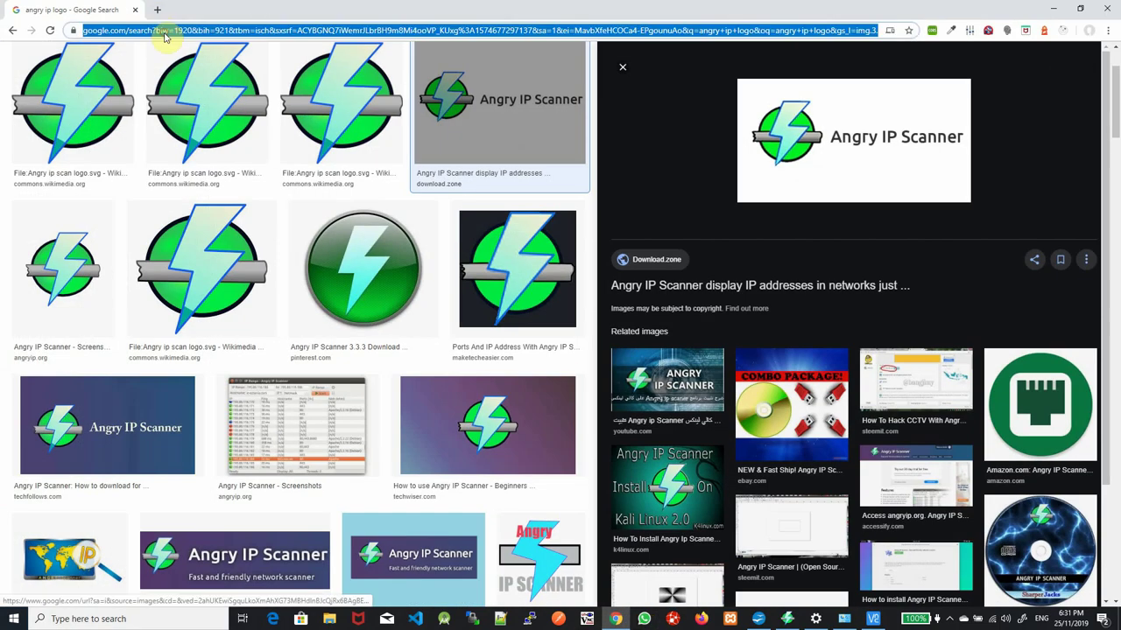
type("google.com.my")
key("Return")
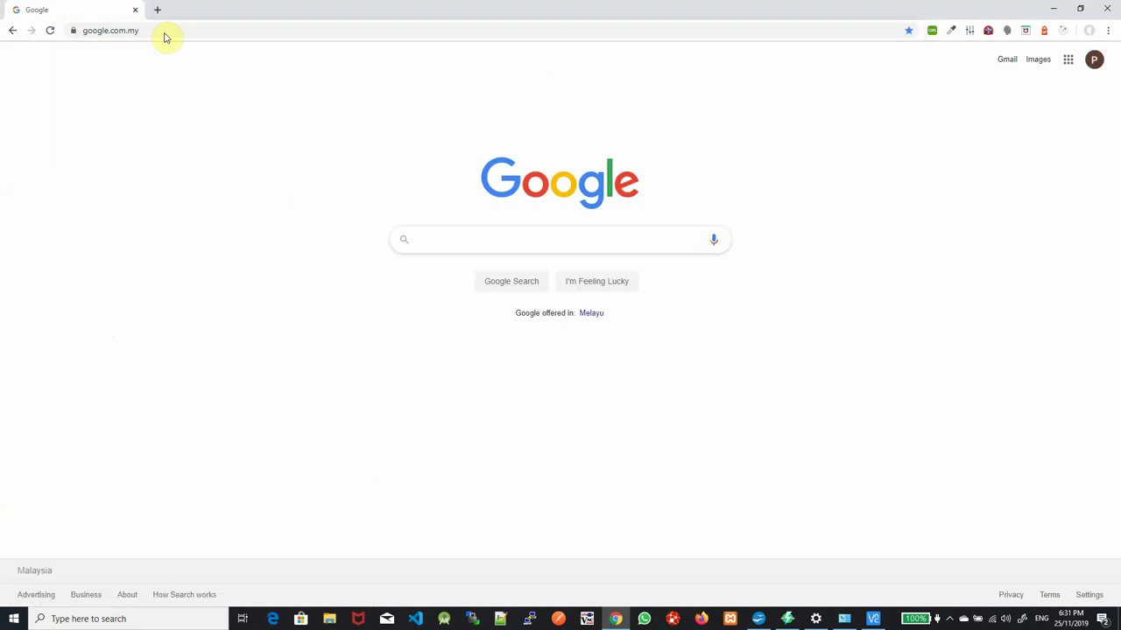
type("vnc")
key("Down")
key("Return")
left_click(180, 149)
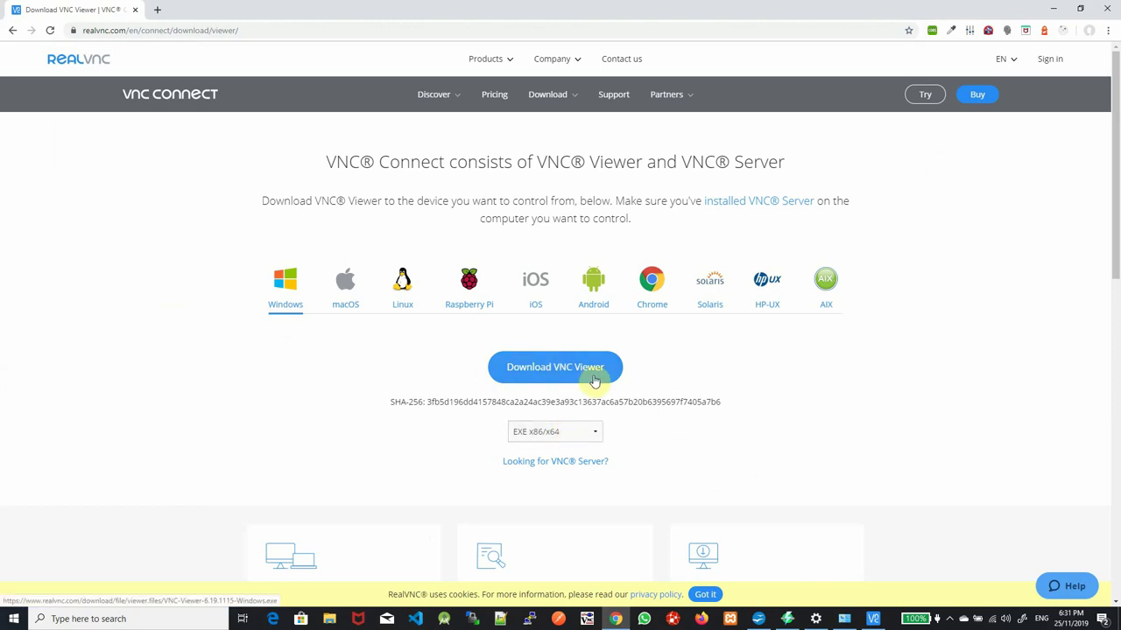
Minimize Chrome and connect VNC Viewer to the server address 192.168.137.31
left_click(1054, 9)
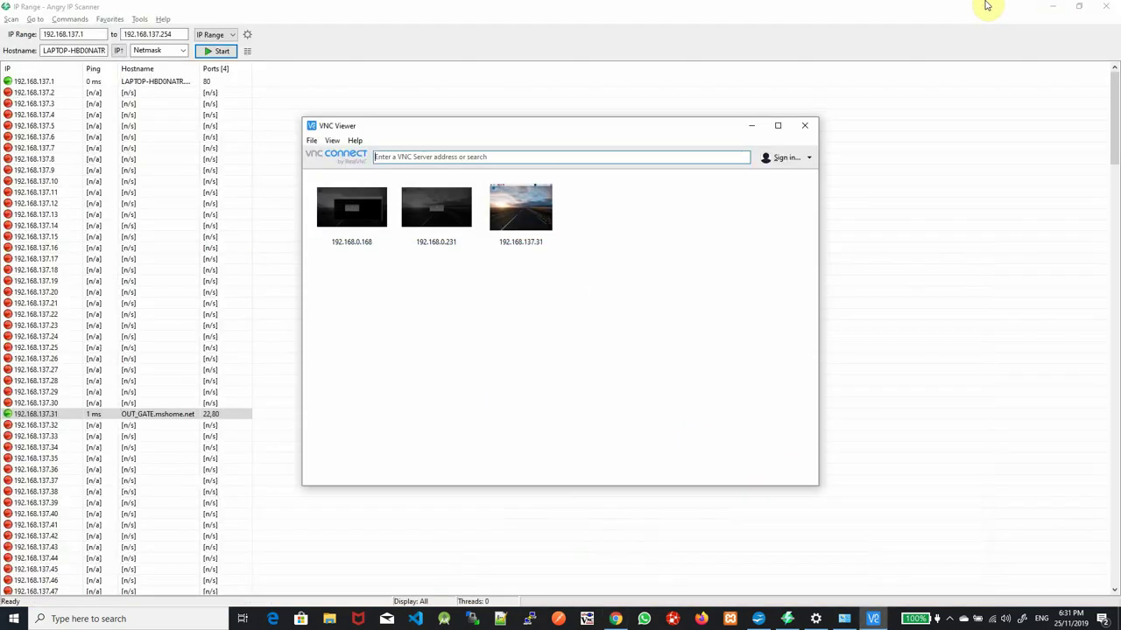
left_click(438, 155)
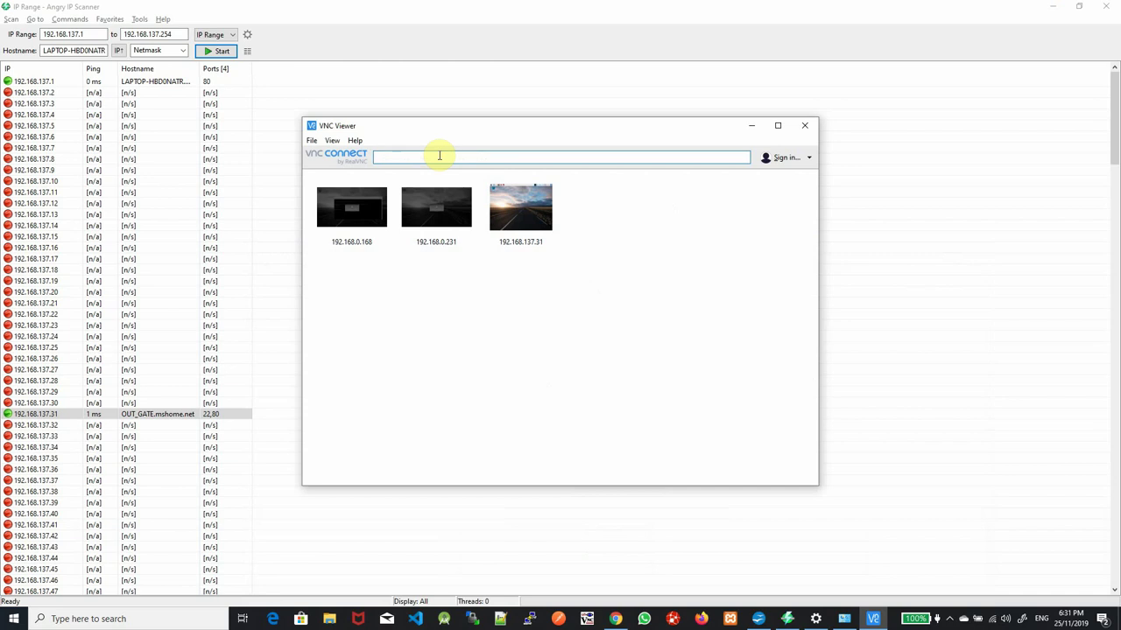
key("ctrl+v")
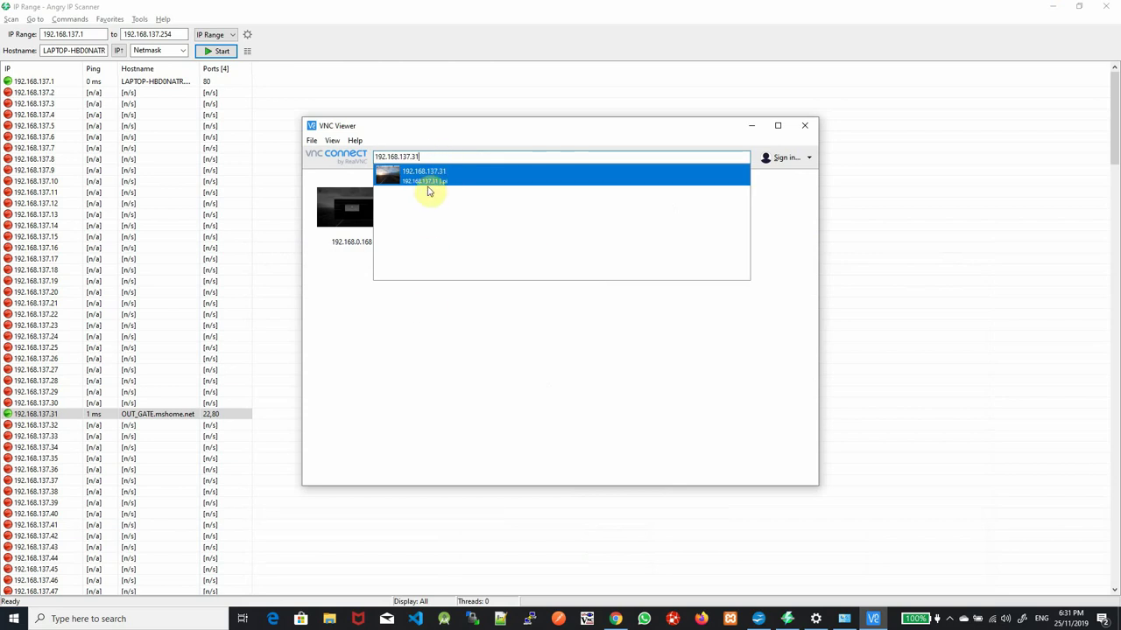
left_click(428, 183)
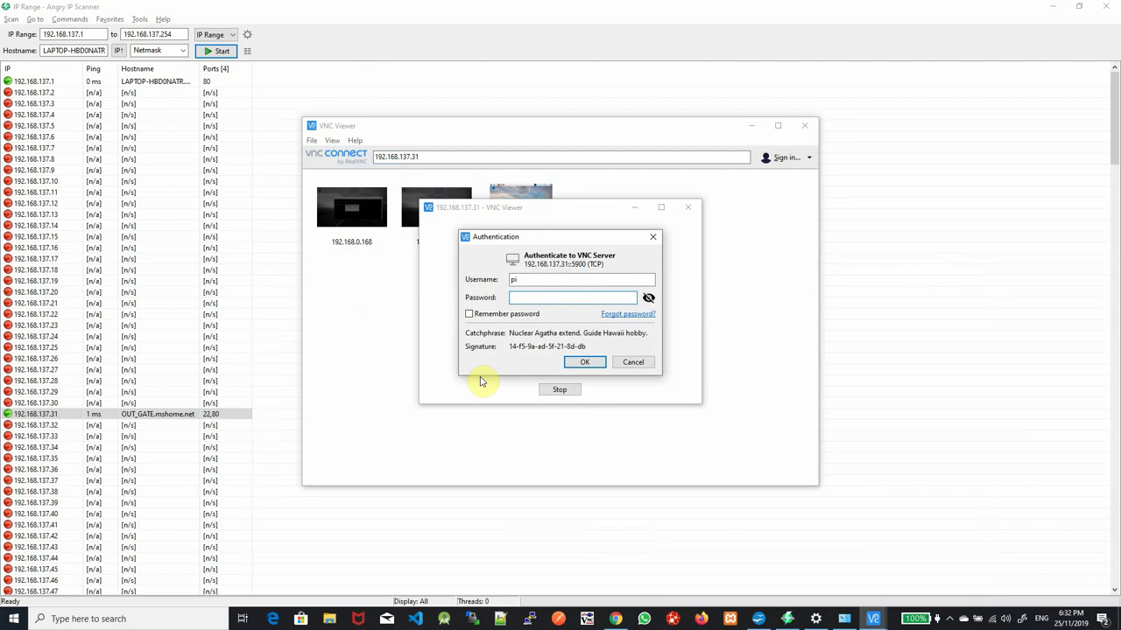
Enter the pi account password to open the Raspberry Pi desktop session
type("********")
key("BackSpace")
key("BackSpace")
key("BackSpace")
key("BackSpace")
key("BackSpace")
key("BackSpace")
key("BackSpace")
key("BackSpace")
type("********")
key("Return")
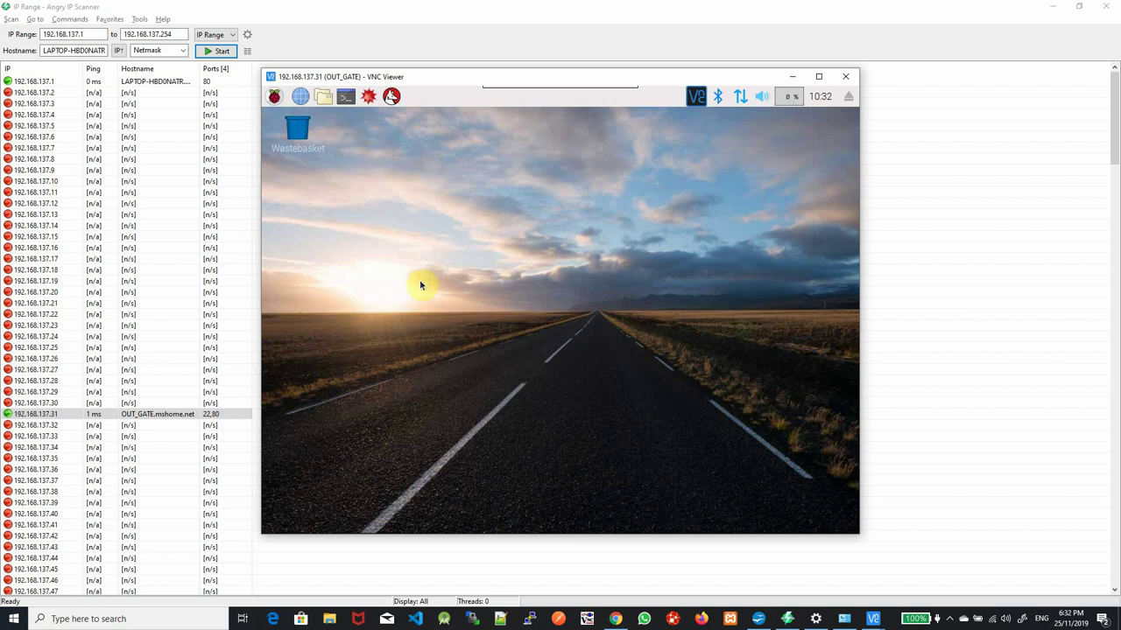
Launch Chromium on the Pi's desktop and load google.com
left_click(274, 98)
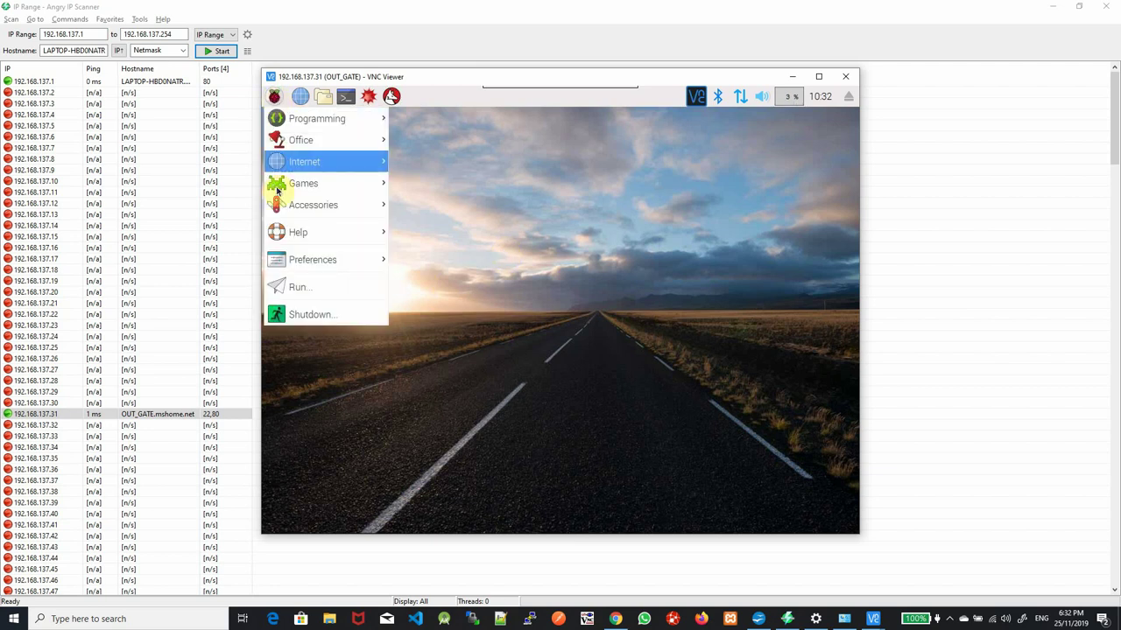
left_click(299, 100)
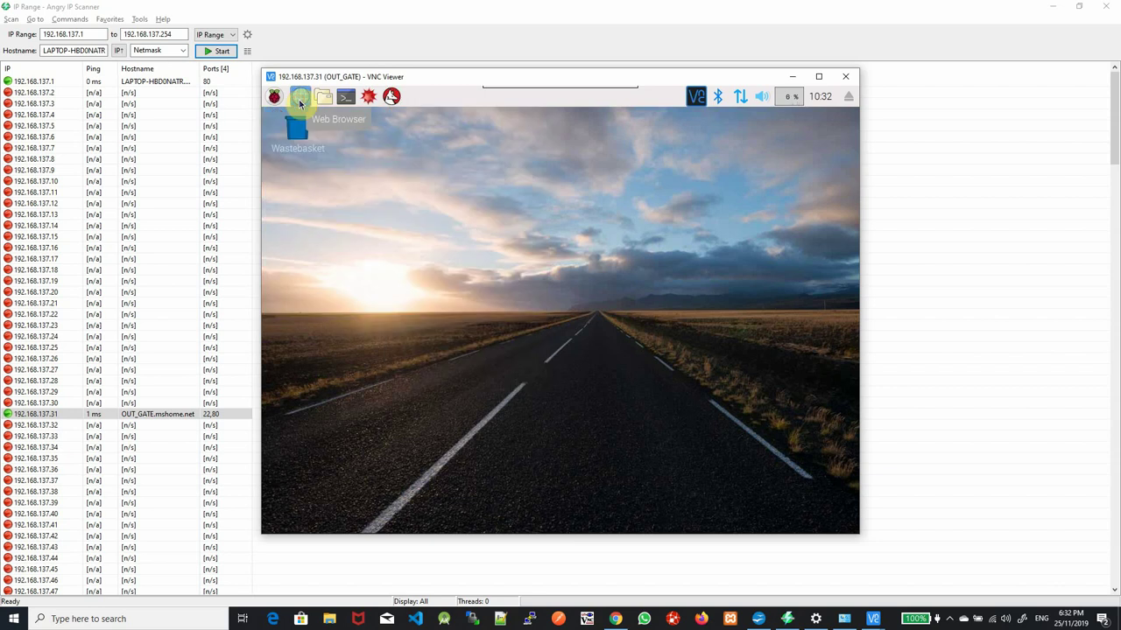
left_click(299, 99)
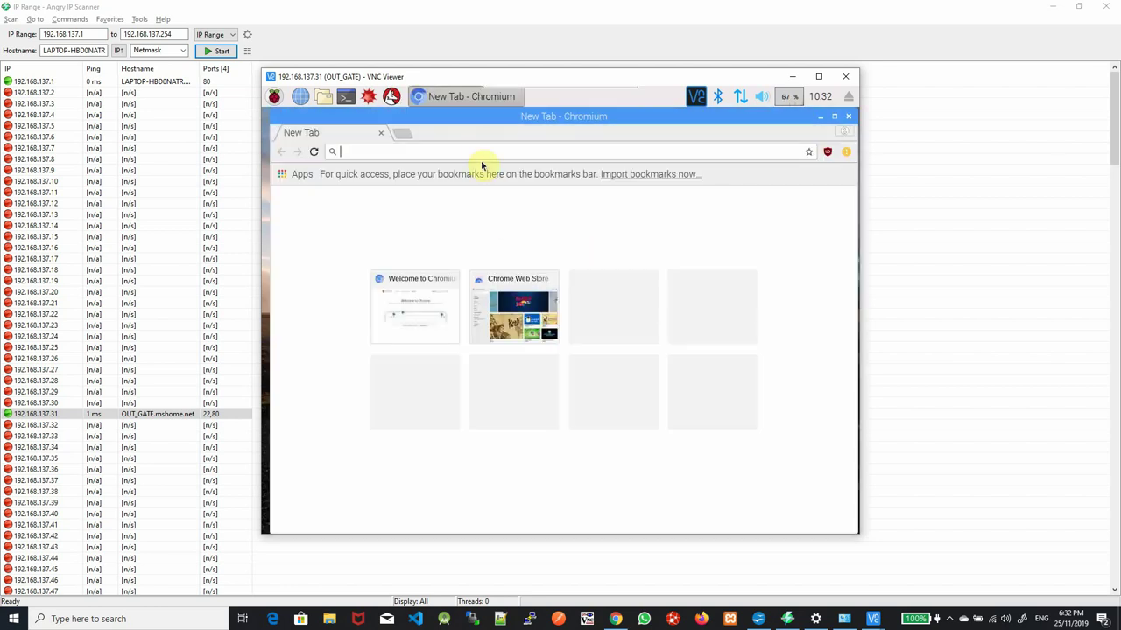
type("google.com")
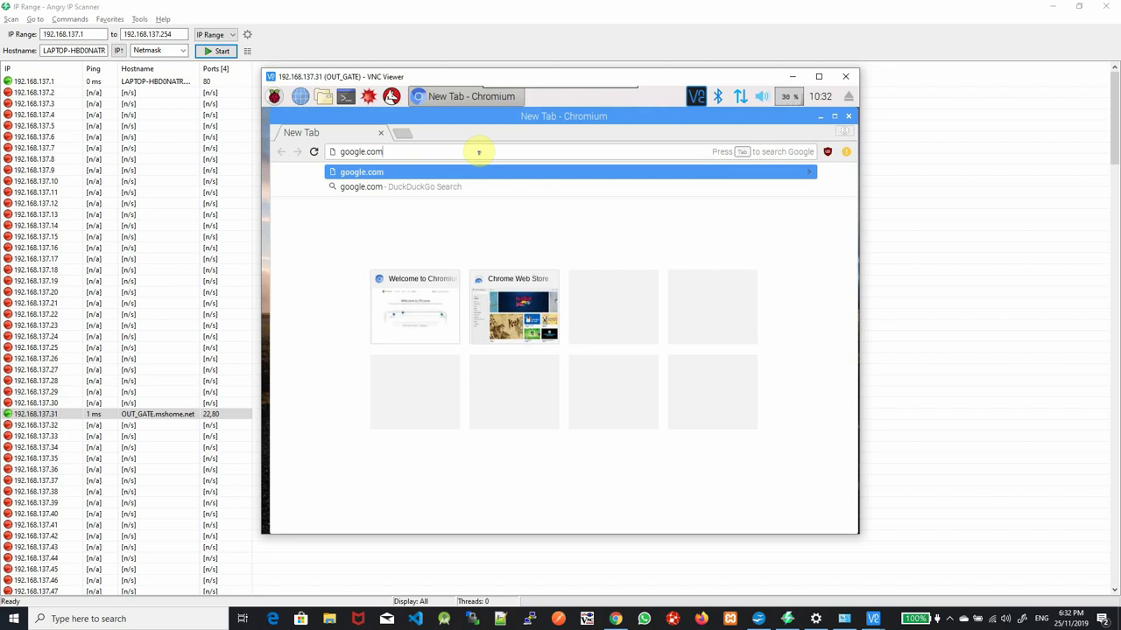
key("Return")
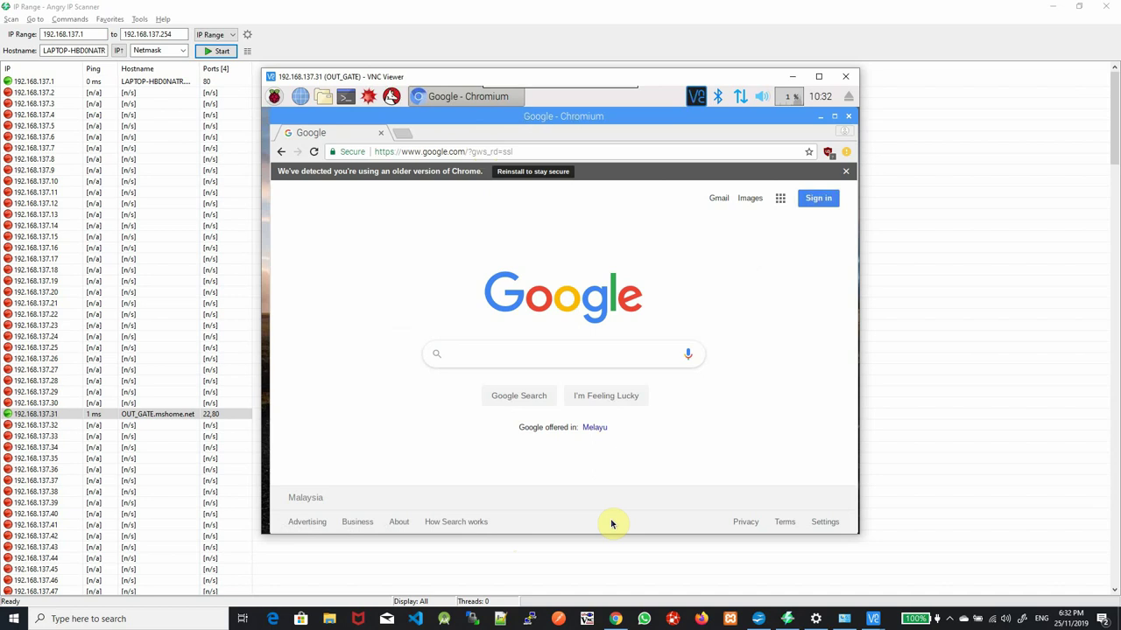
Close Chromium, end the VNC session, quit VNC Viewer, and close Angry IP Scanner
left_click(822, 116)
left_click(847, 118)
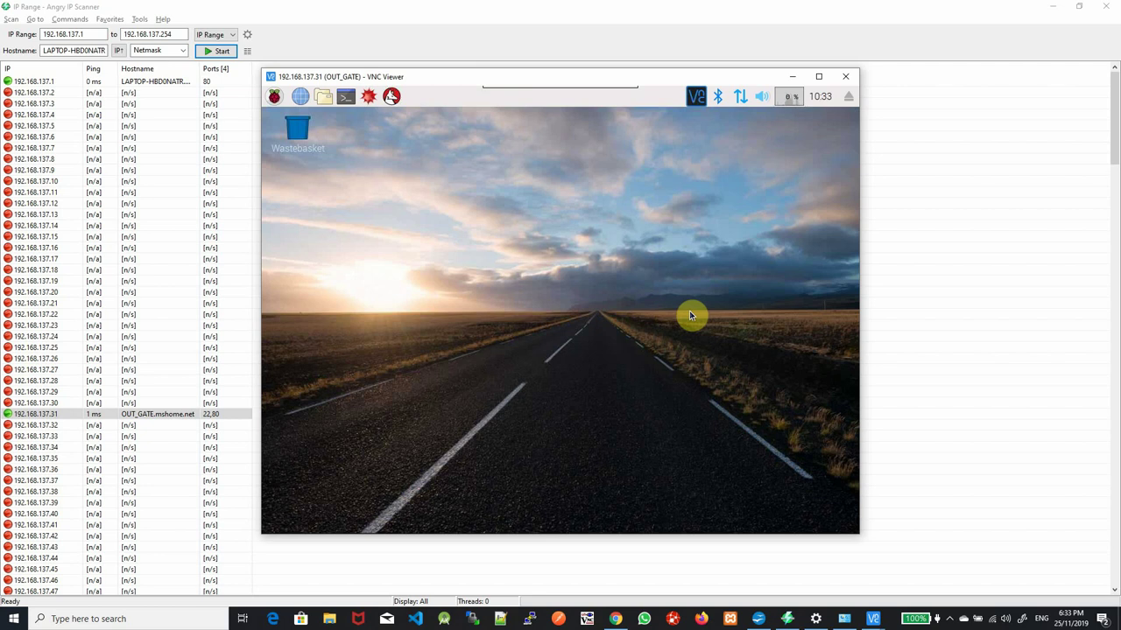
left_click(849, 80)
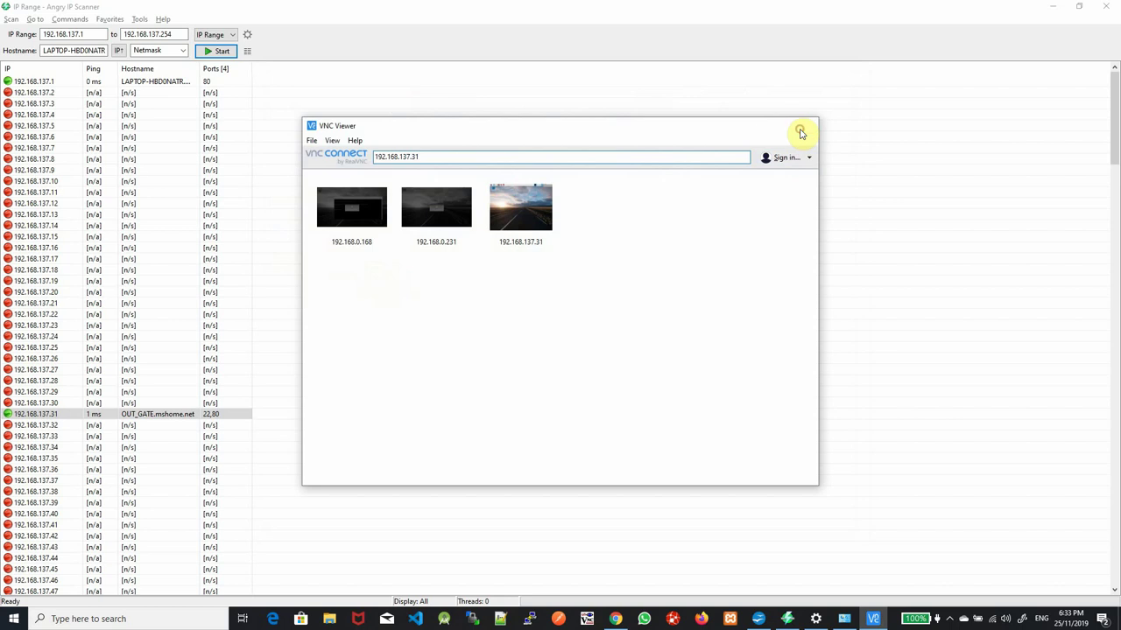
left_click(804, 125)
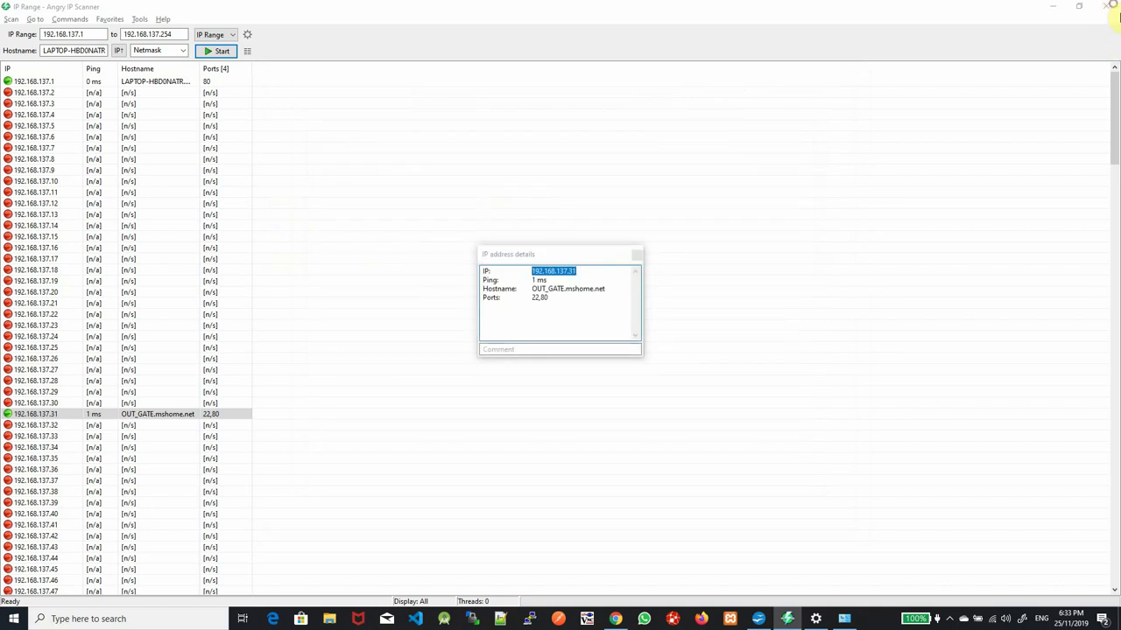
left_click(637, 255)
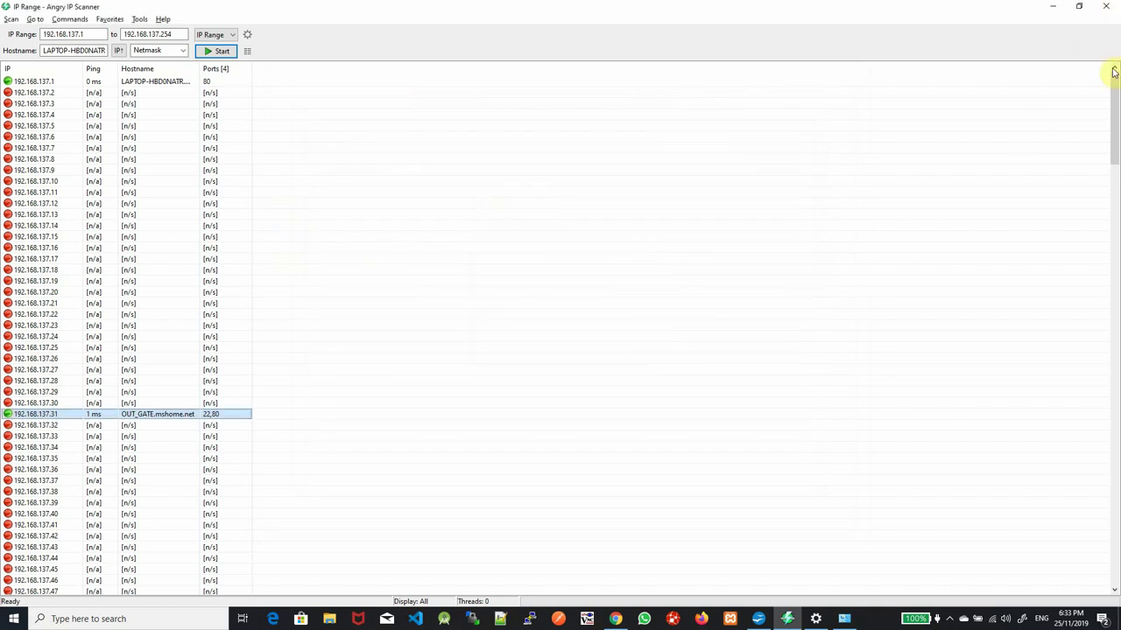
left_click(1107, 6)
Launch PuTTY, SSH to 192.168.137.31, accept the host key, and log in as pi
left_click(4, 618)
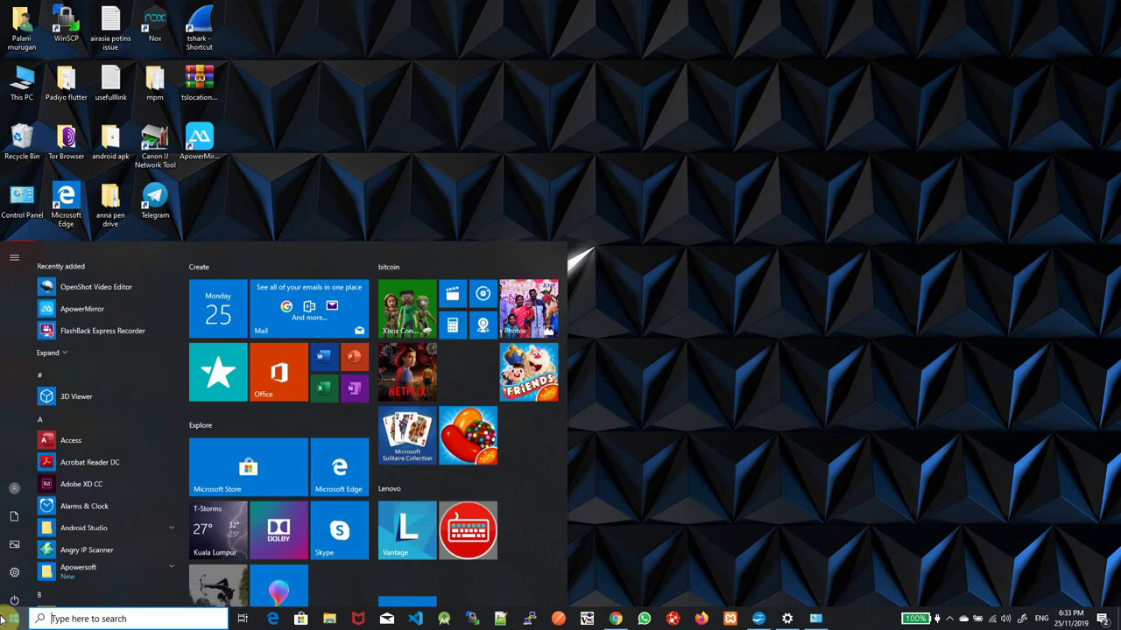
type("putt")
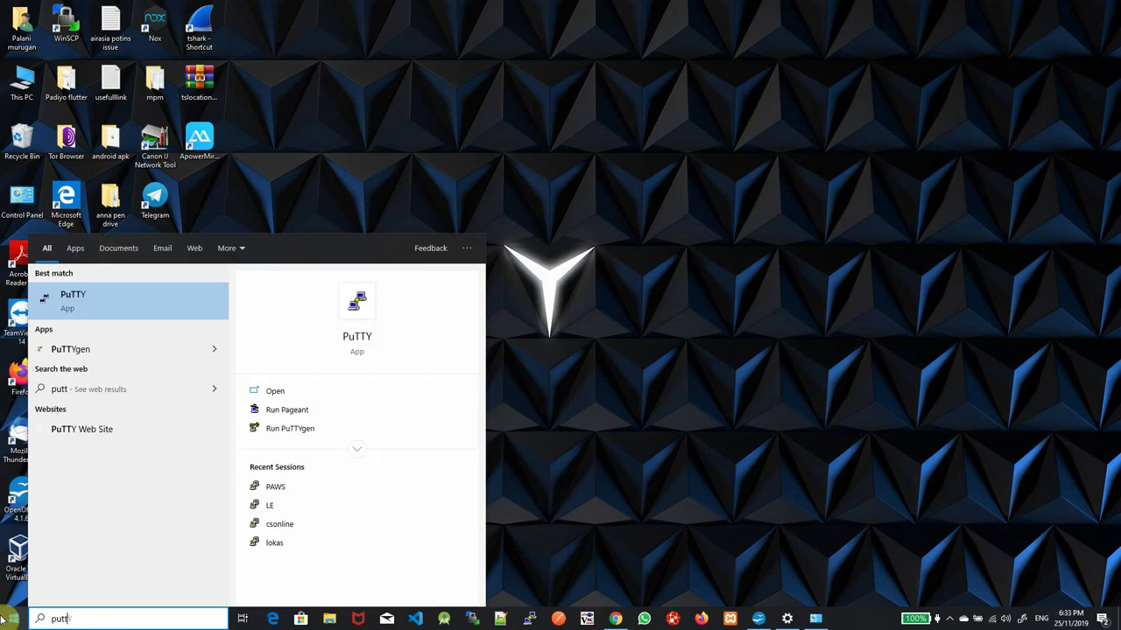
left_click(430, 482)
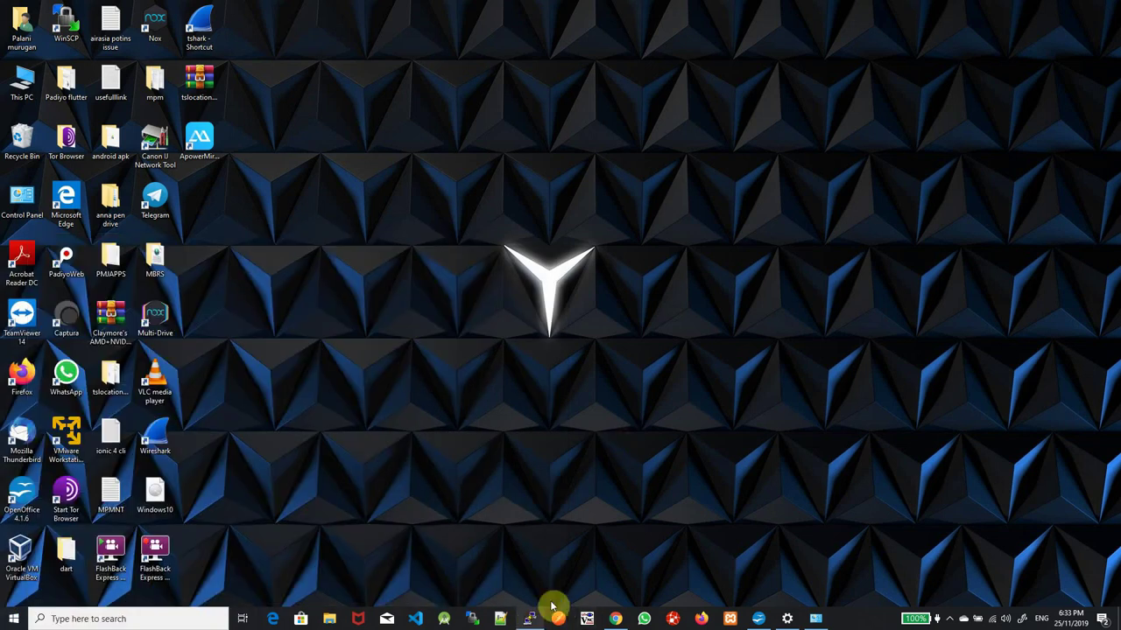
type("192.168.137.31")
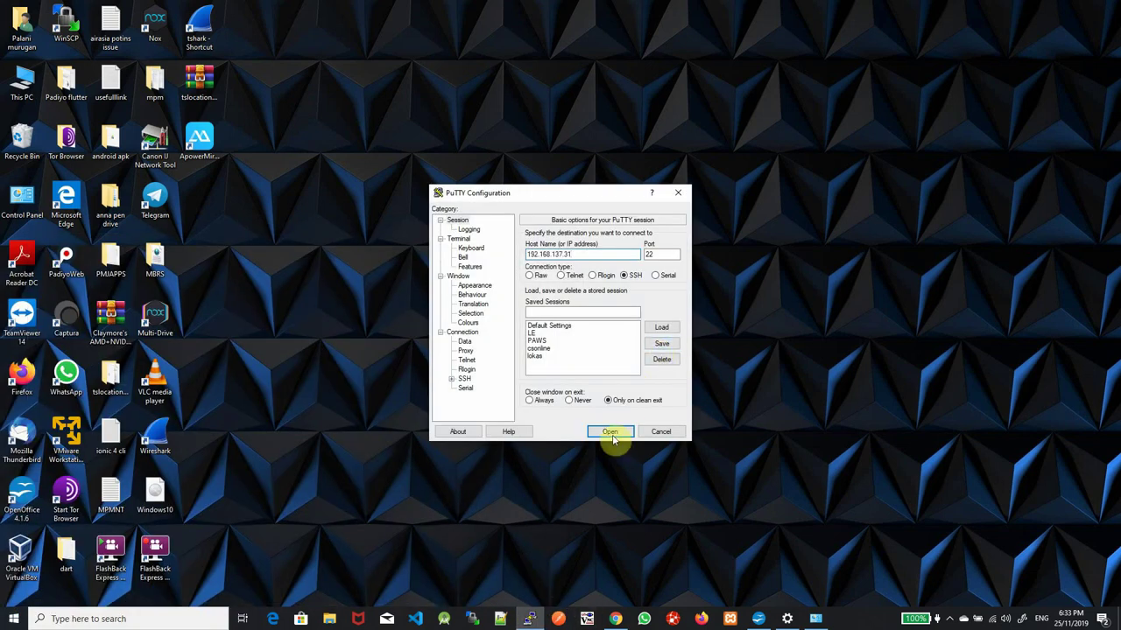
left_click(611, 434)
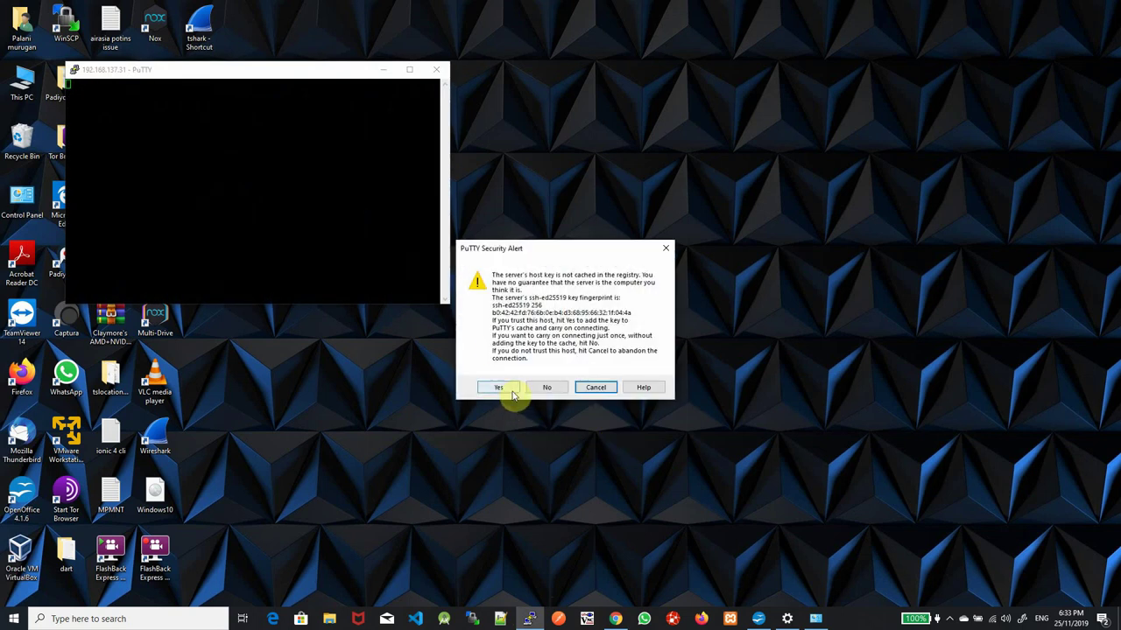
left_click(500, 386)
left_click_drag(200, 66, 607, 62)
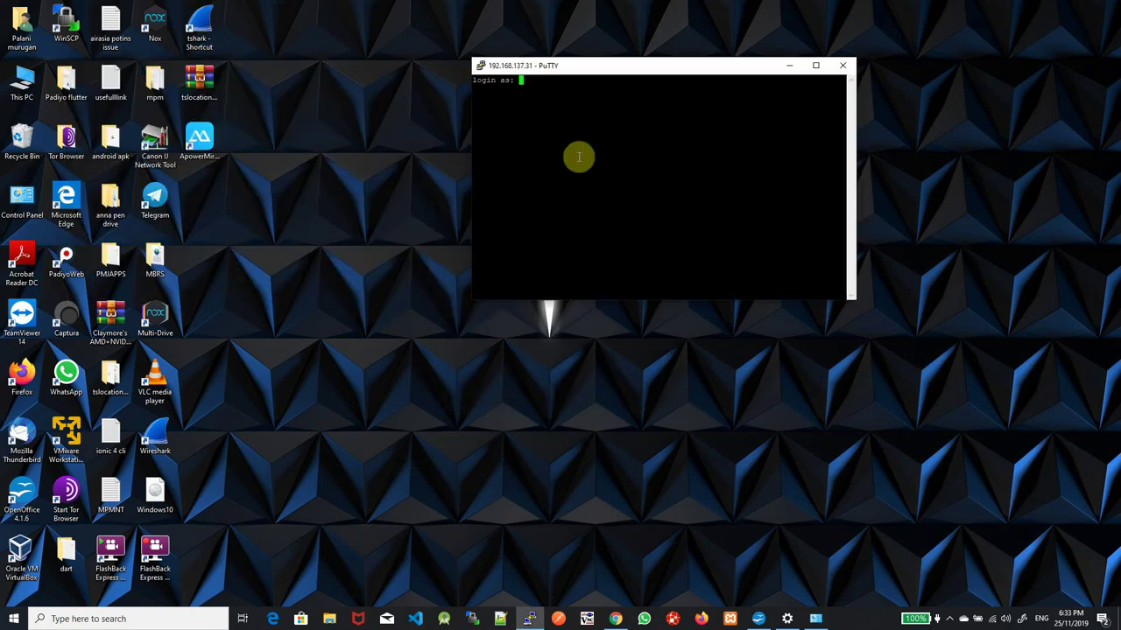
type("pi")
key("Return")
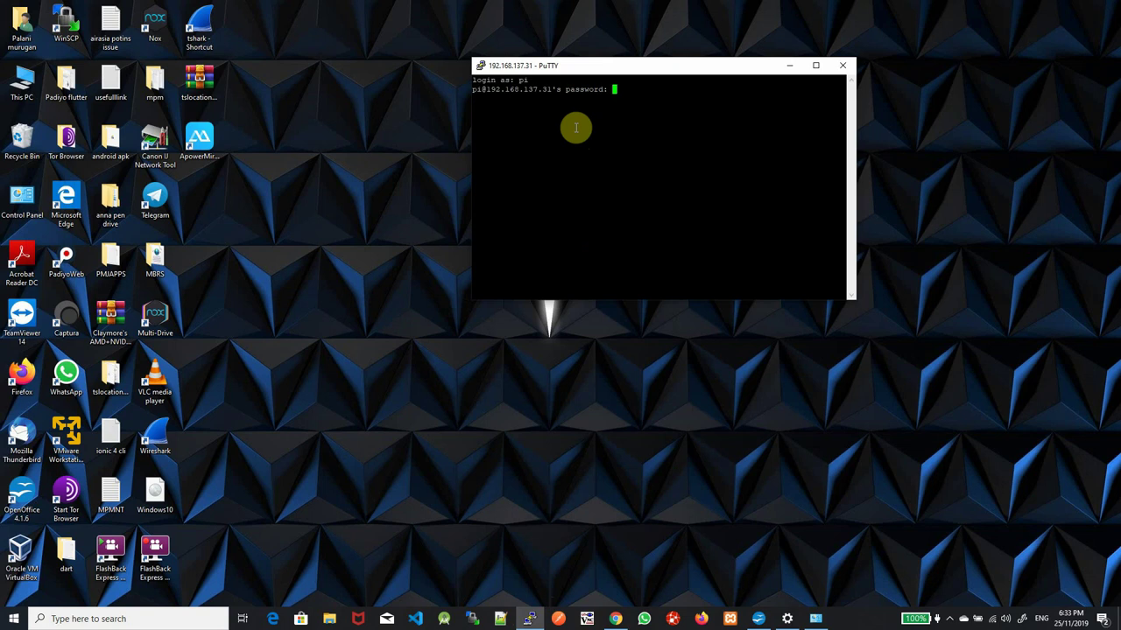
key("Return")
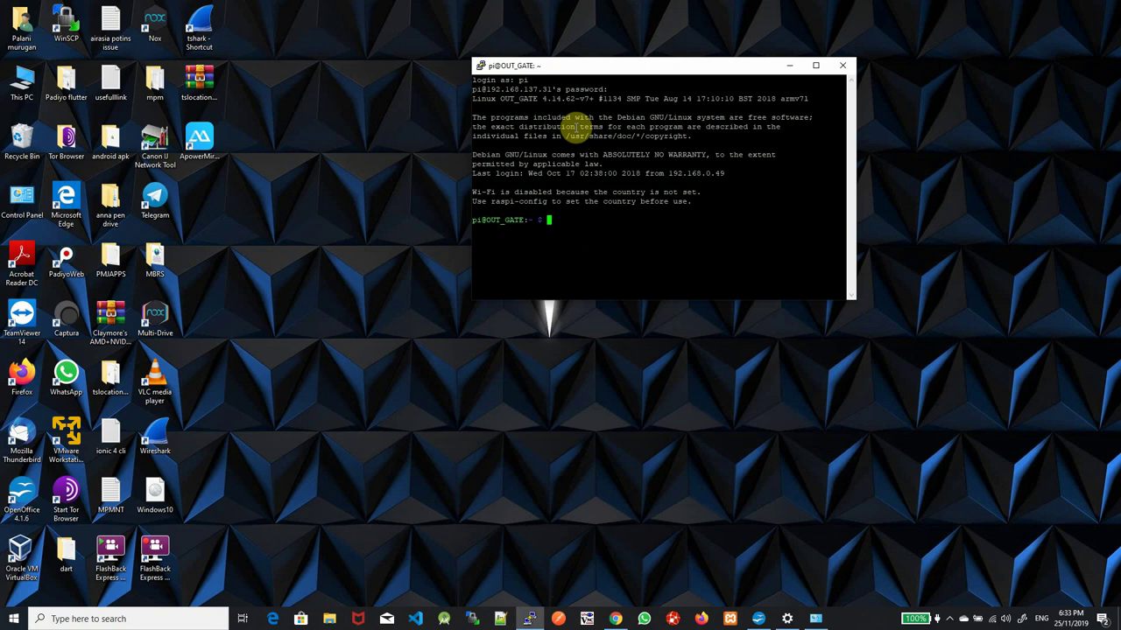
Run raspi-config, hit the root error, and enter 'sudo raspi-config' instead
type("rapi")
key("BackSpace")
key("BackSpace")
key("BackSpace")
key("BackSpace")
type("sudo")
key("BackSpace")
key("BackSpace")
key("BackSpace")
key("BackSpace")
type("raspi-config")
key("Return")
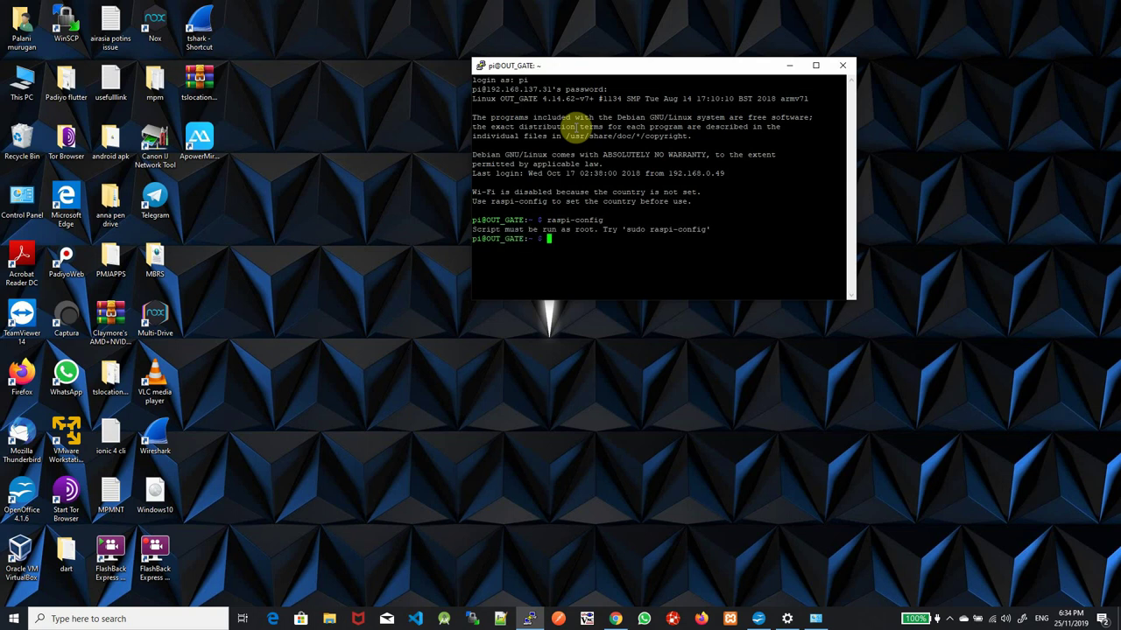
type("sudo raspi-config")
Run sudo raspi-config and set Boot Options > Desktop / CLI to the Console boot choice
key("Return")
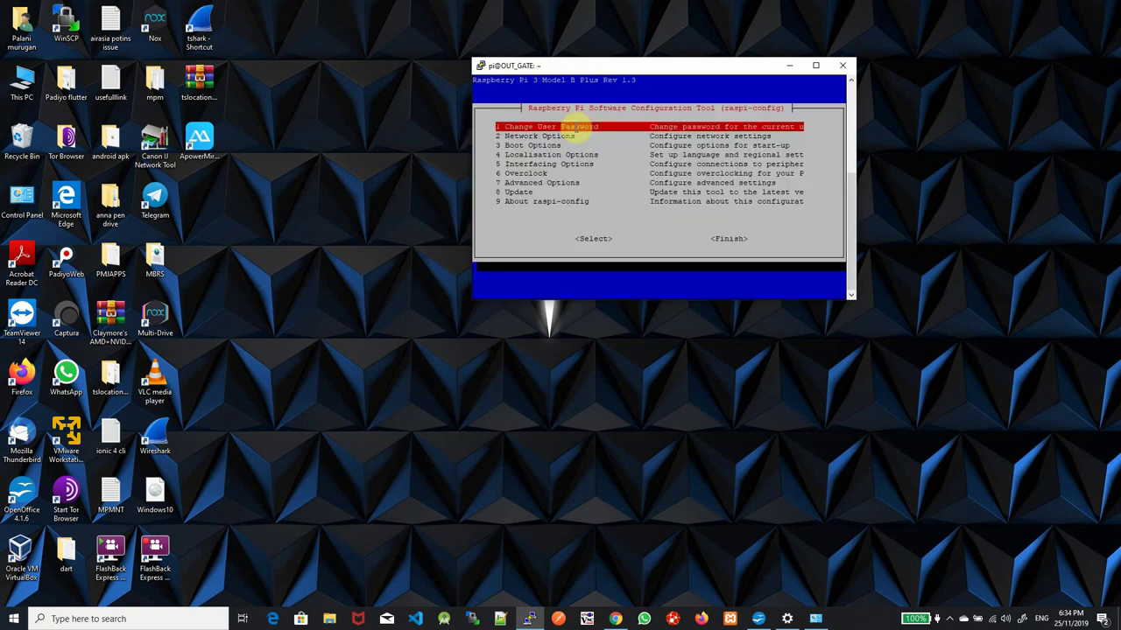
key("Down")
key("Down")
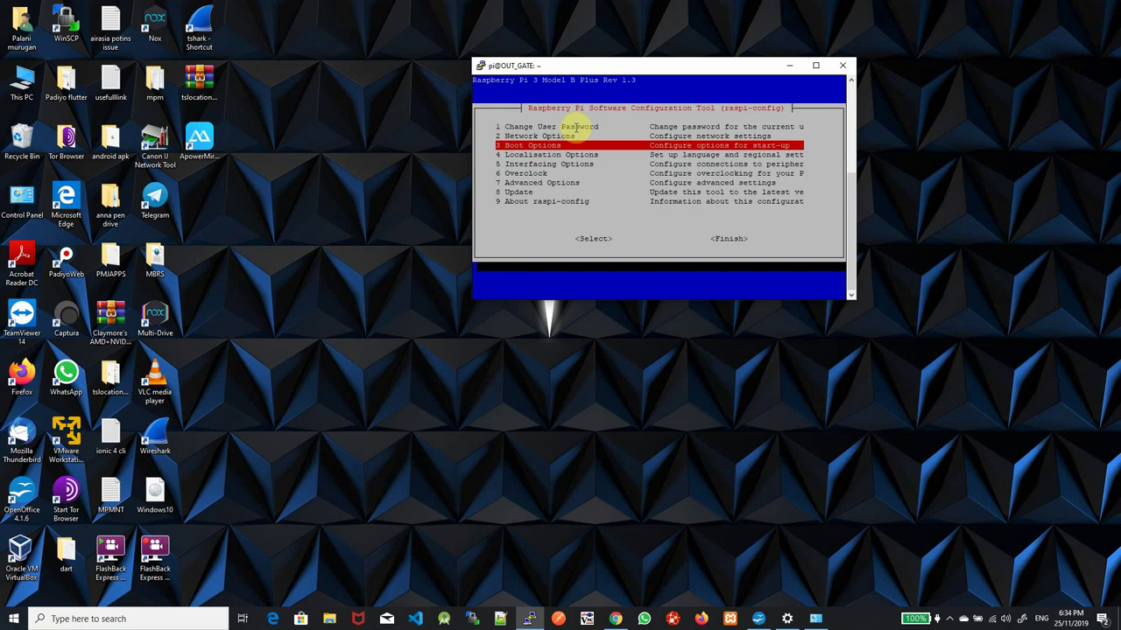
key("Return")
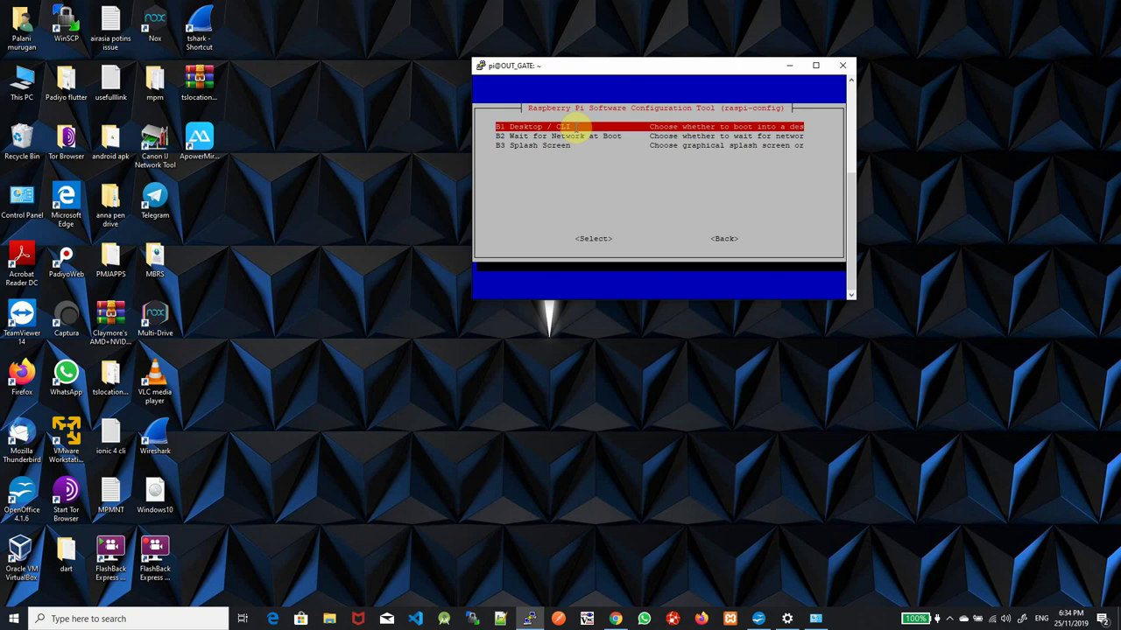
key("Return")
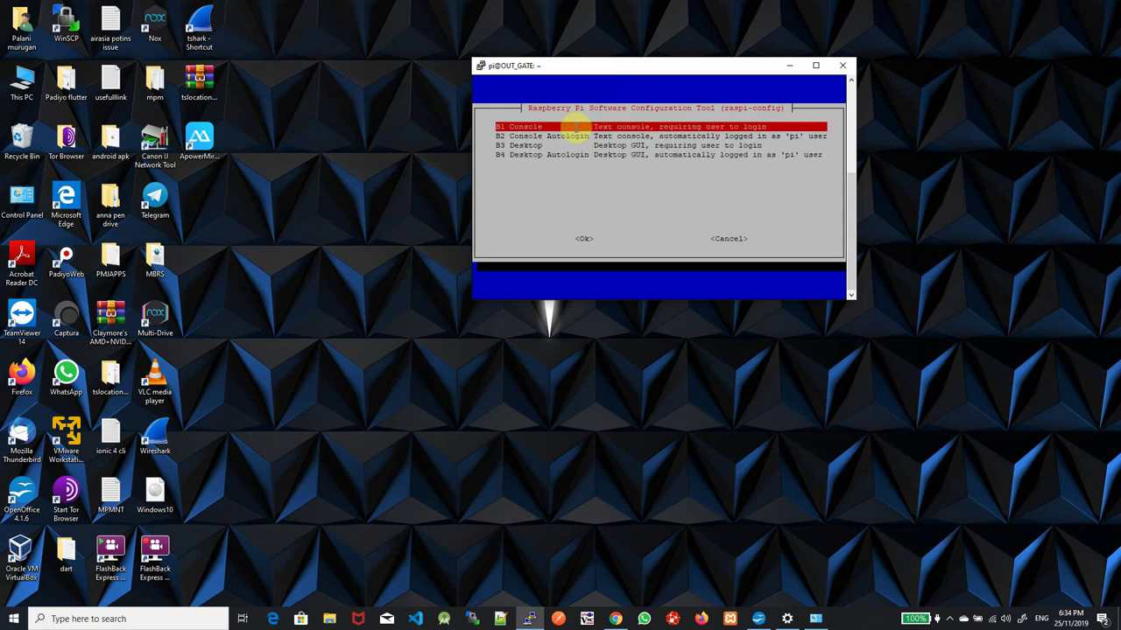
key("Down")
key("Down")
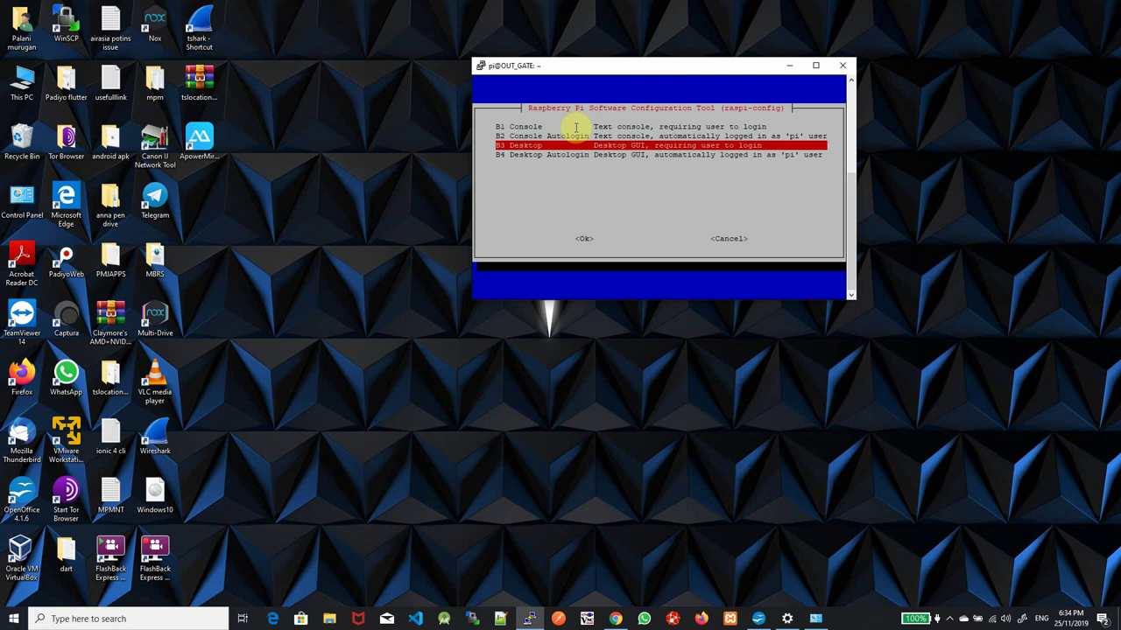
key("Up")
key("Up")
key("Return")
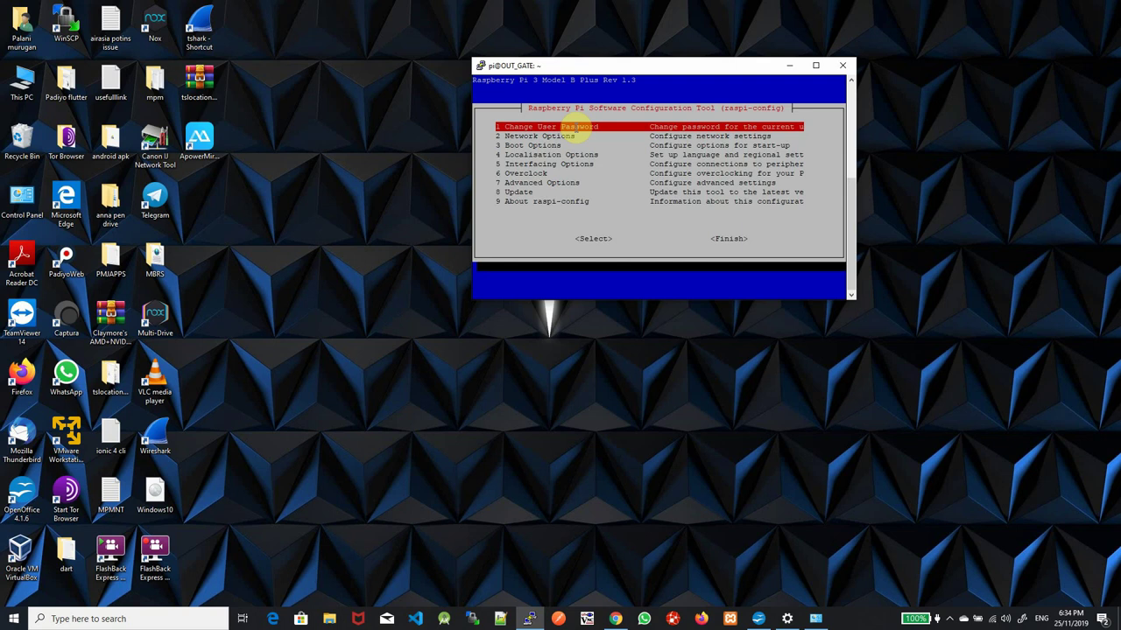
Choose Finish in raspi-config to bring up the reboot prompt
key("Down")
key("Down")
key("Down")
key("Down")
key("Down")
key("Down")
key("Down")
key("Tab")
key("Tab")
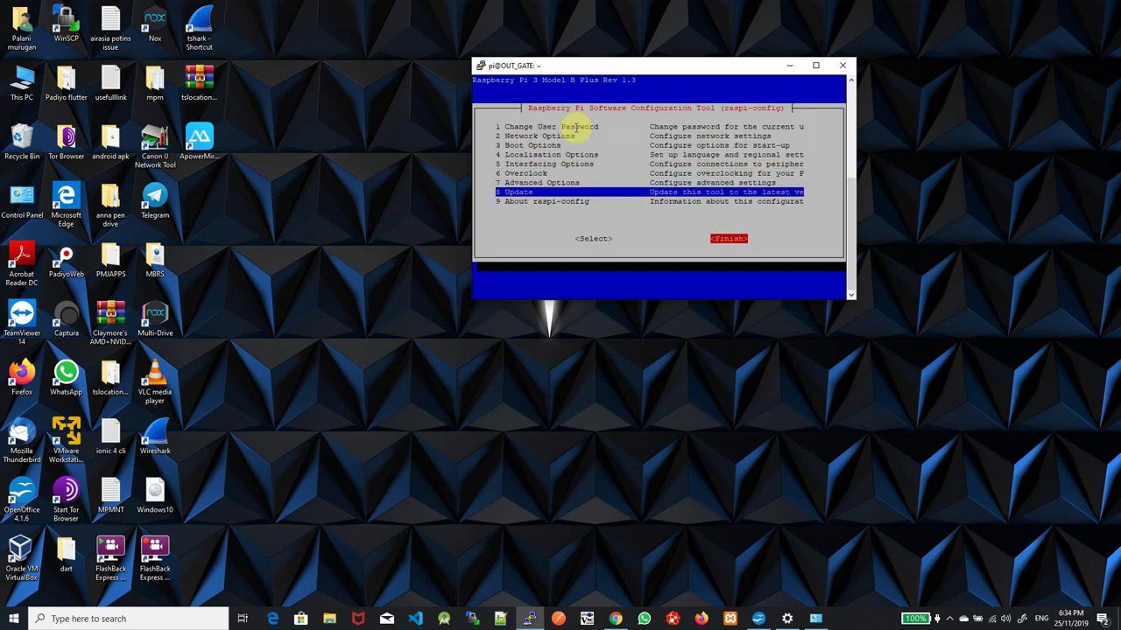
key("Return")
Confirm the Pi reboot, then restart the PuTTY session to 192.168.137.31 from the title-bar menu
key("Return")
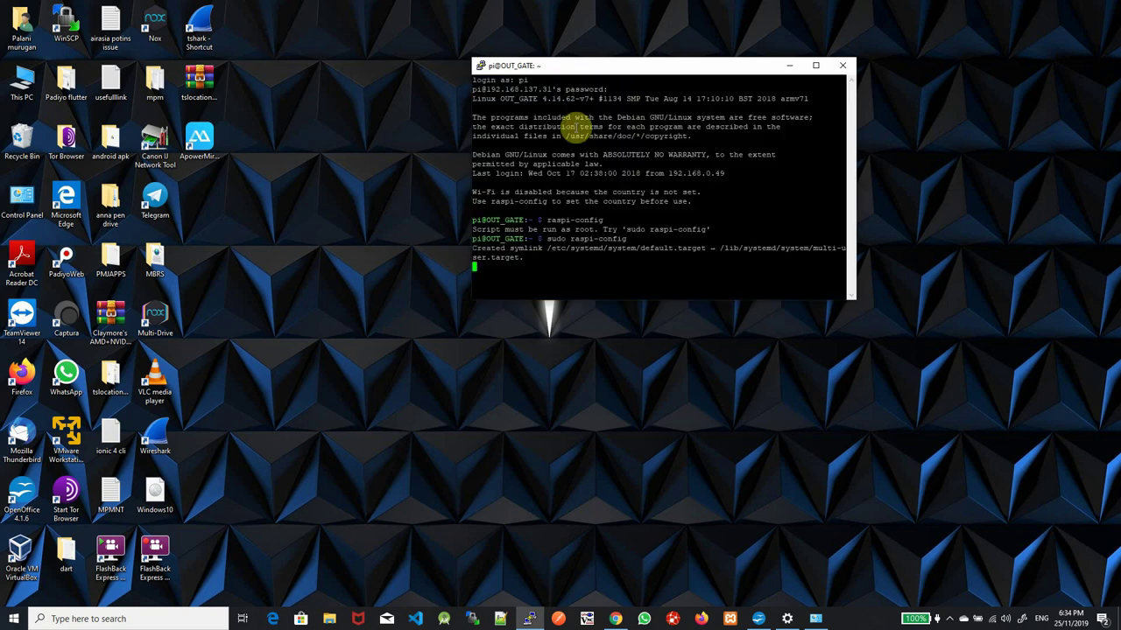
key("Return")
right_click(574, 68)
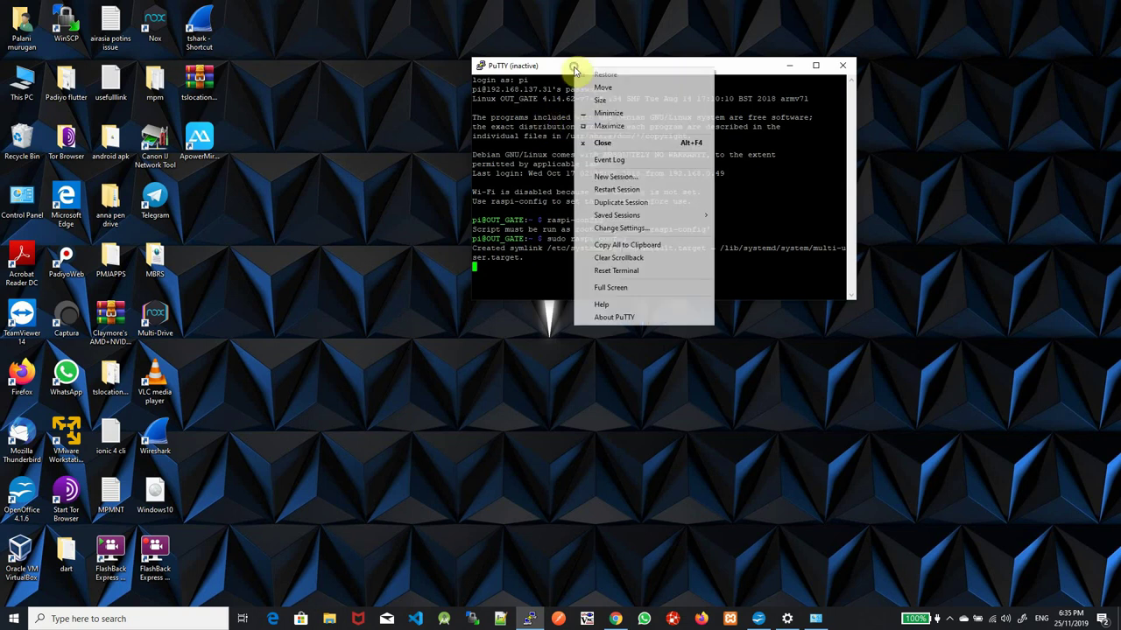
left_click(630, 190)
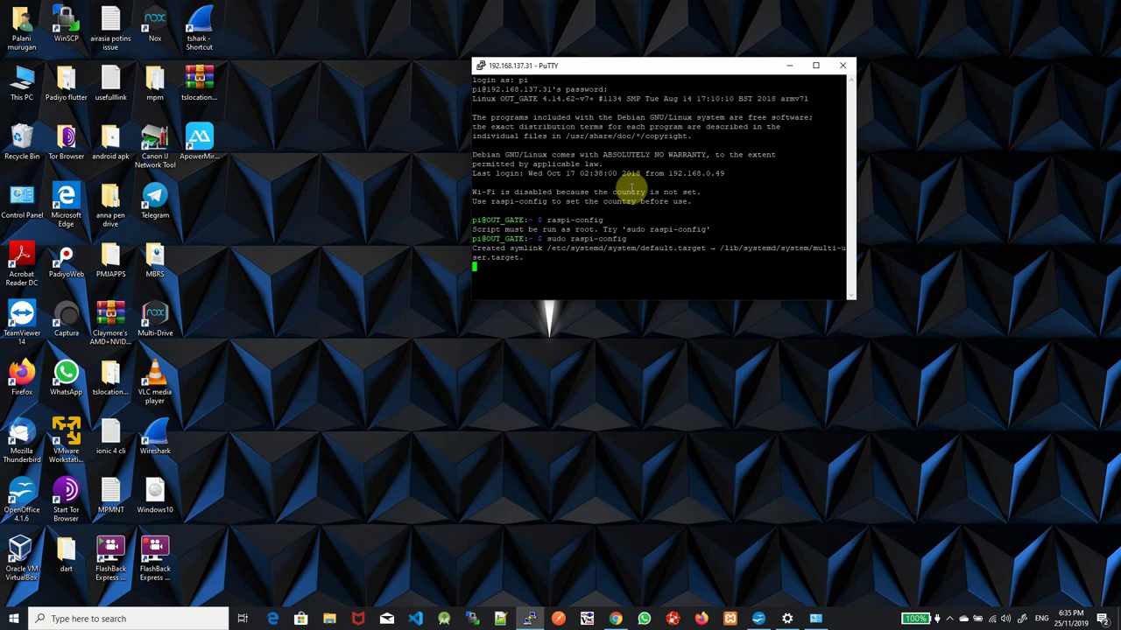
right_click(595, 67)
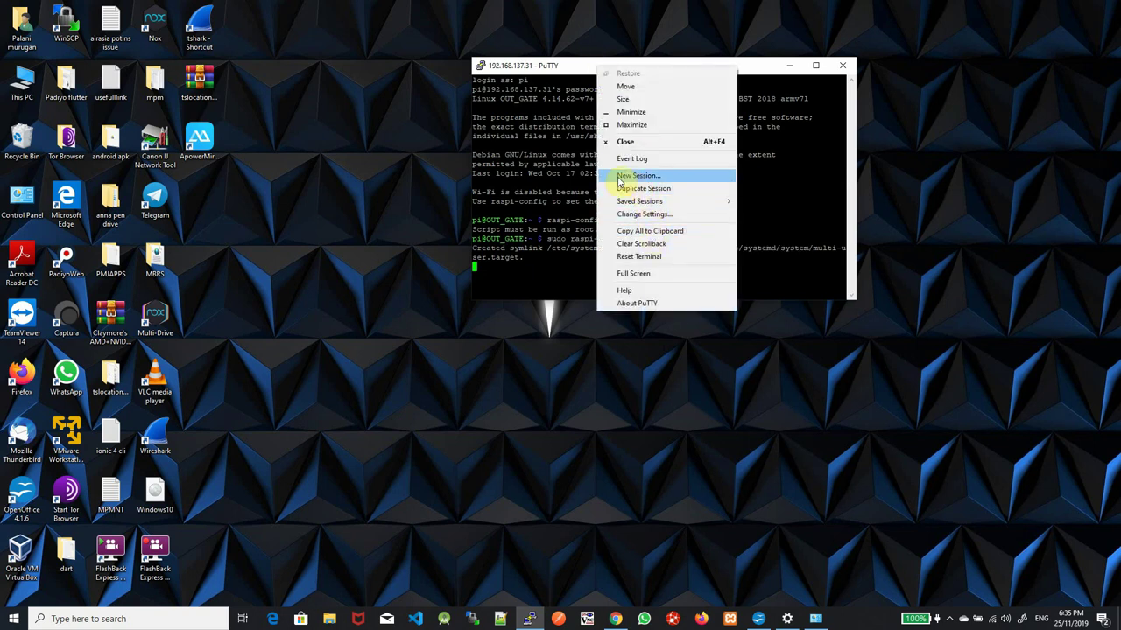
left_click(540, 223)
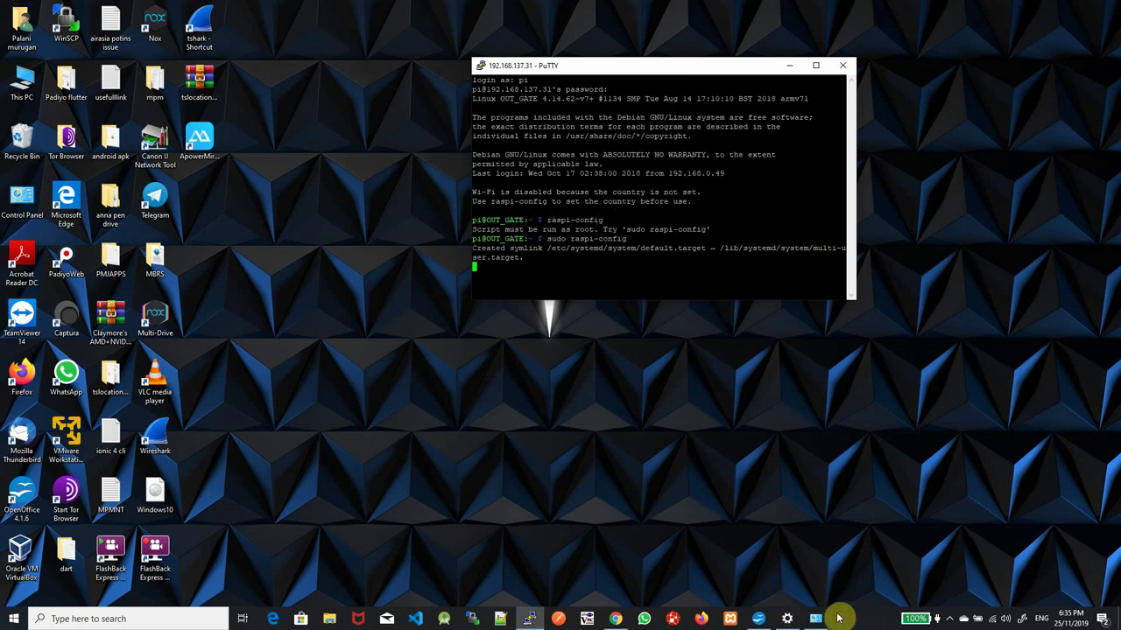
Open Angry IP Scanner from Start search and dismiss PuTTY's connection timed out error
left_click(15, 621)
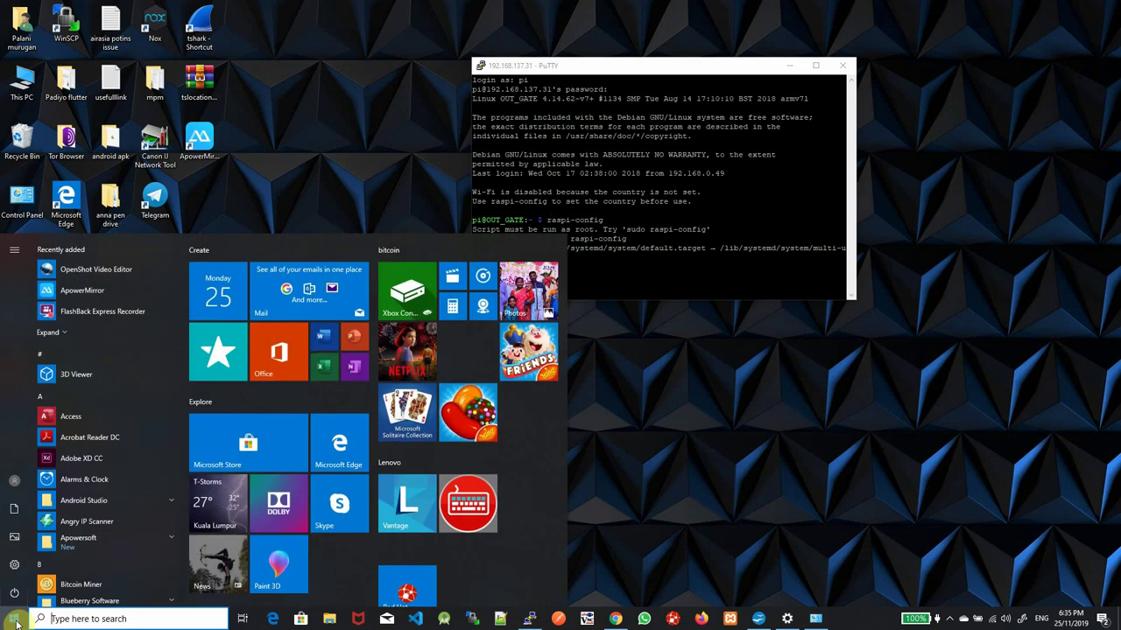
type("r")
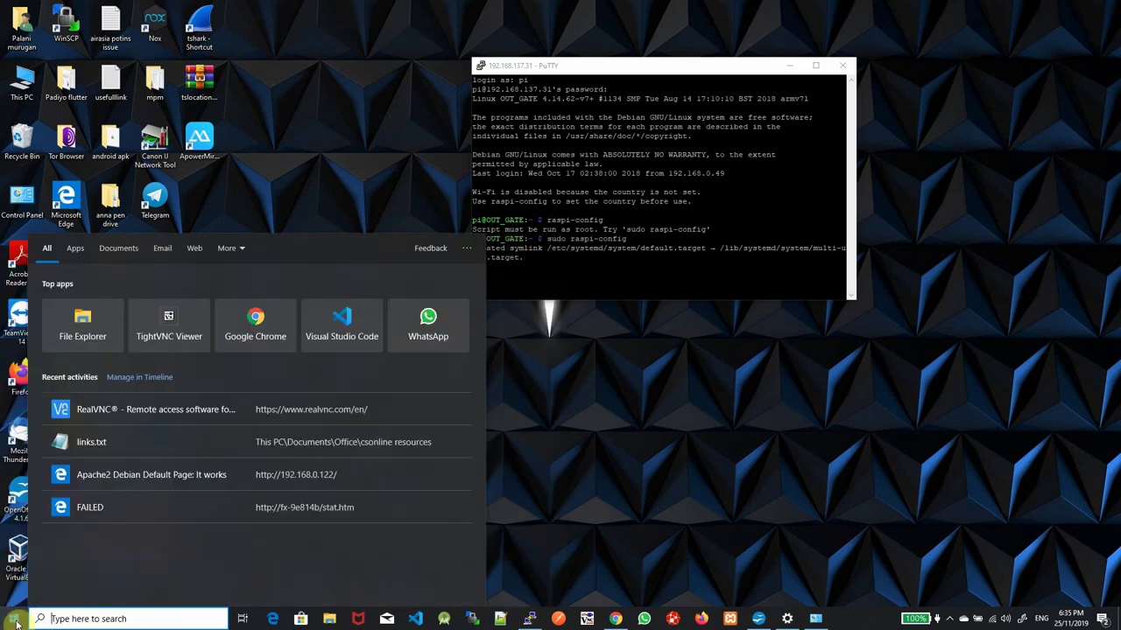
type("ip")
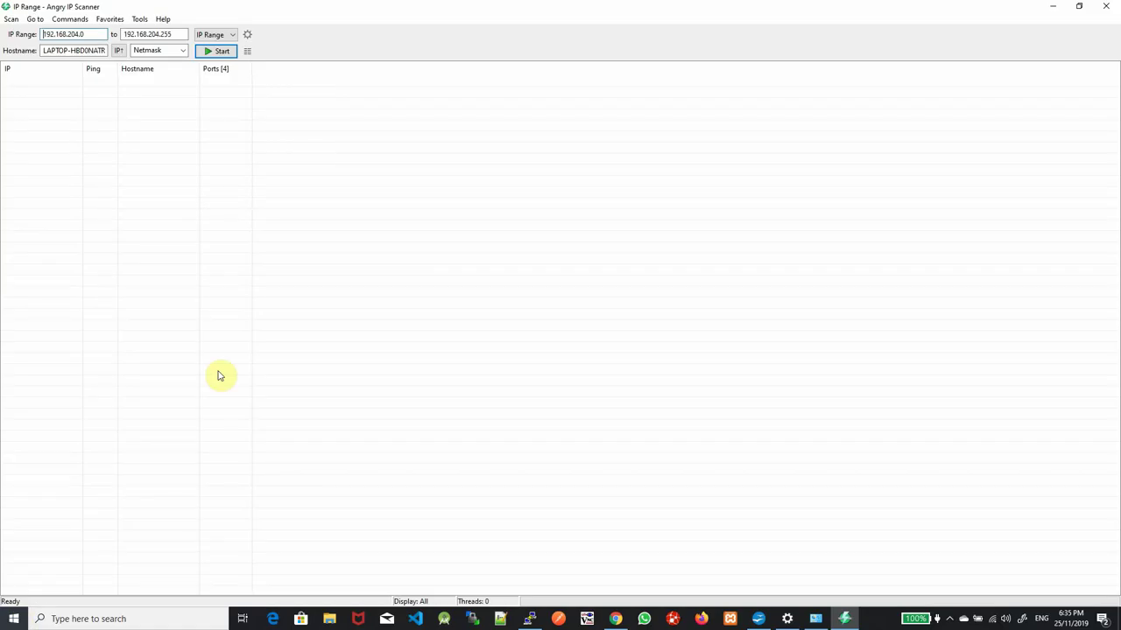
left_click_drag(95, 36, 11, 35)
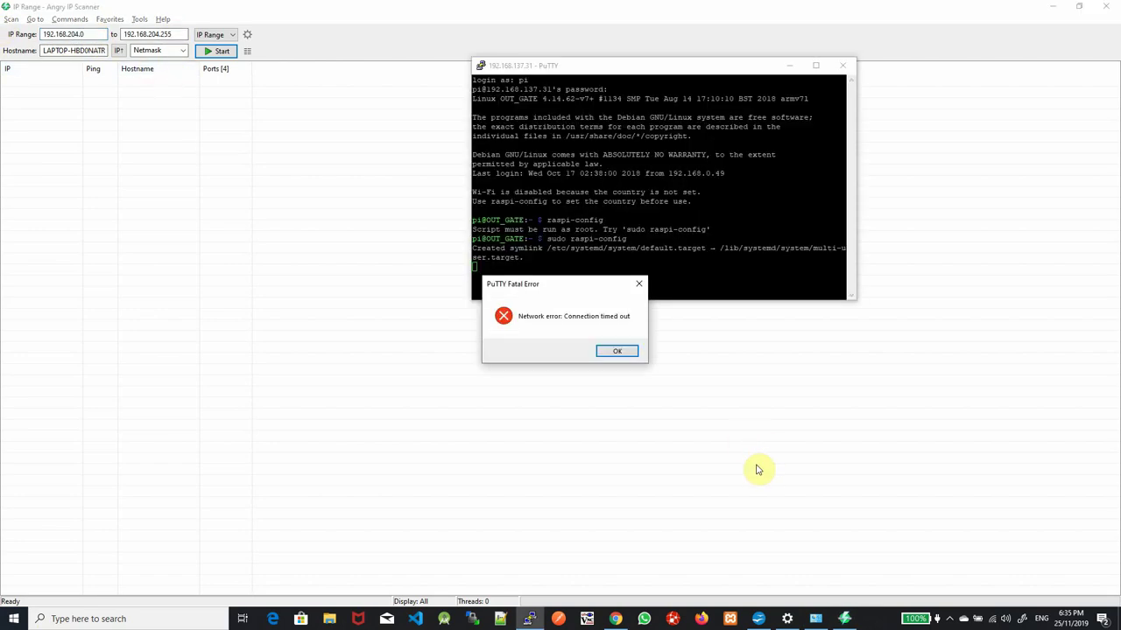
left_click(616, 351)
Set the IP range 192.168.137.1 to 192.168.137.254 and start the scan
left_click_drag(92, 35, 3, 35)
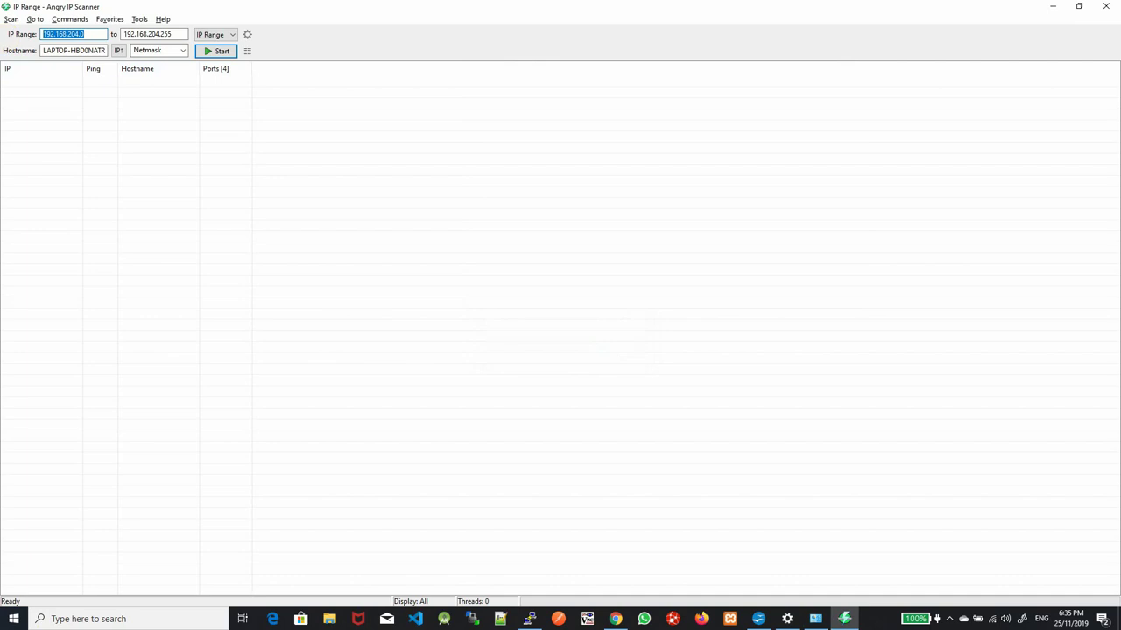
type("192.168.137.1")
double_click(90, 33)
key("ctrl+c")
double_click(165, 33)
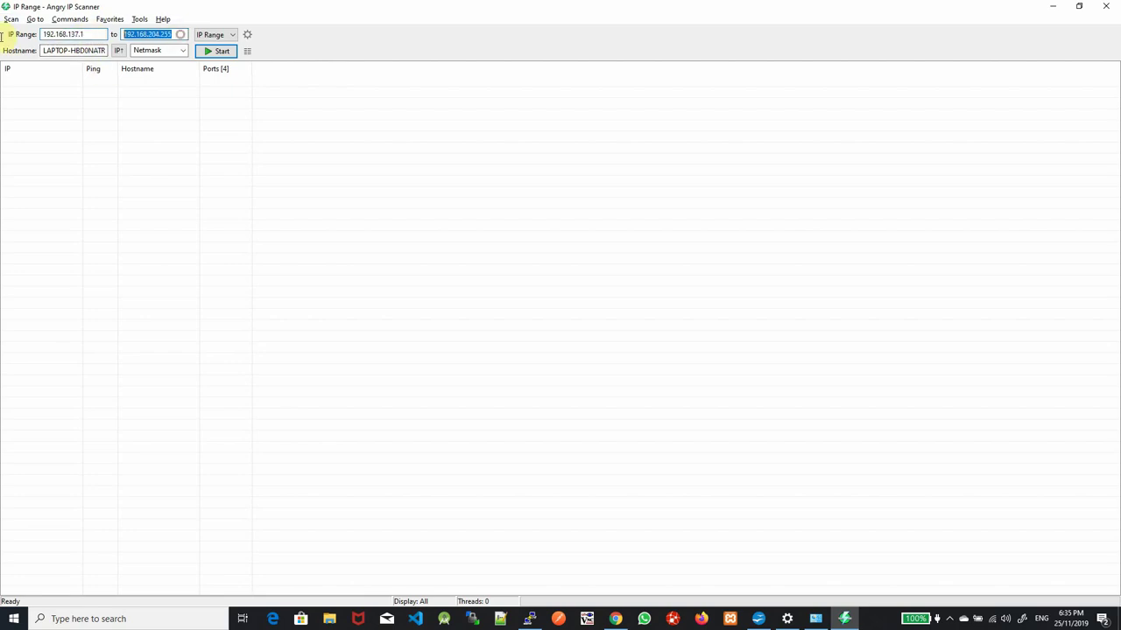
key("ctrl+v")
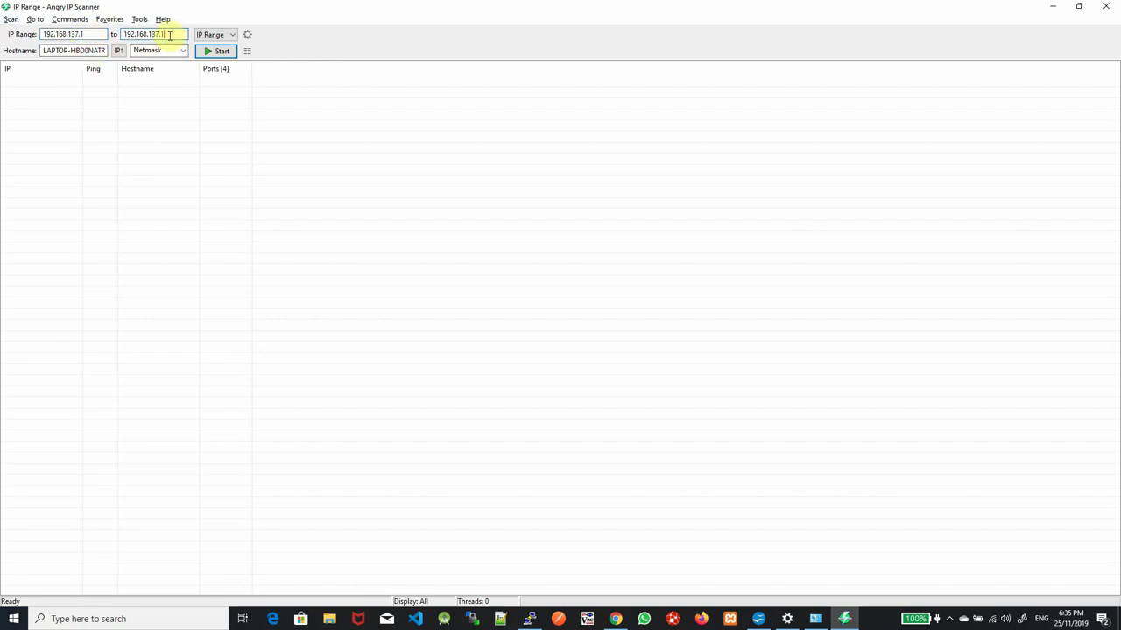
key("BackSpace")
type("254")
left_click(222, 51)
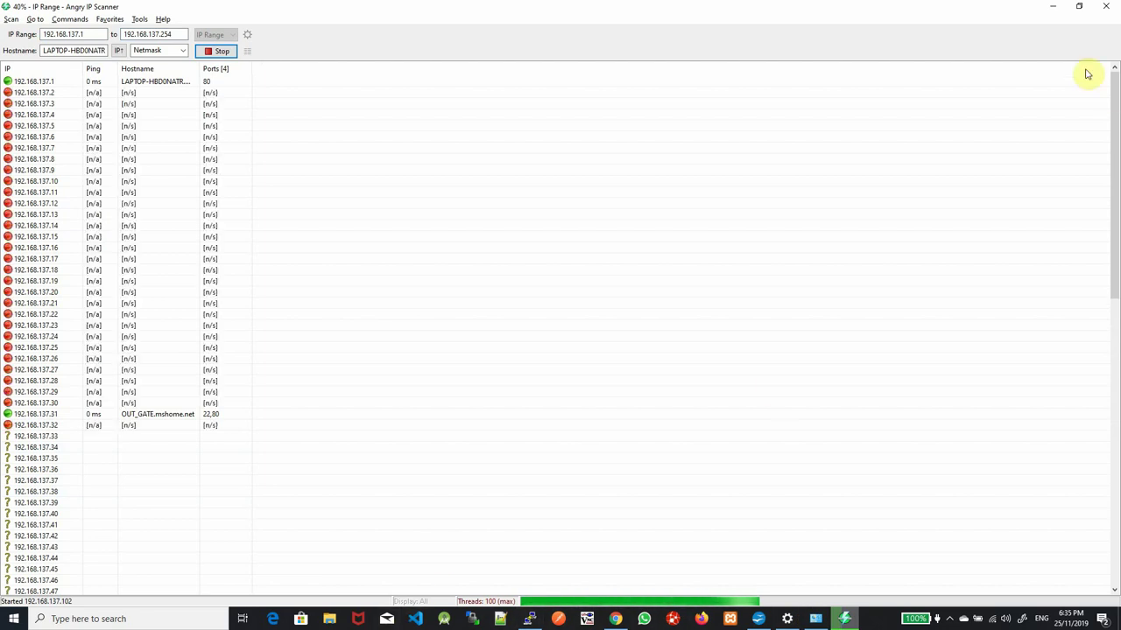
Restart the PuTTY session, log in as pi, then close the scan summary and minimize Angry IP Scanner
left_click(528, 619)
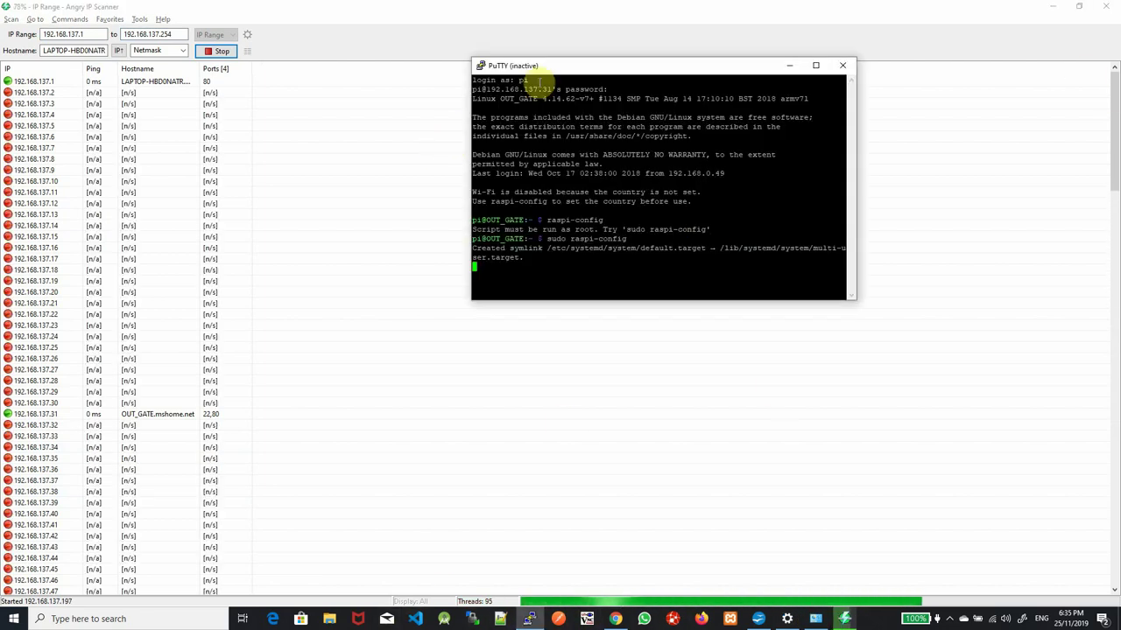
right_click(562, 66)
left_click(617, 184)
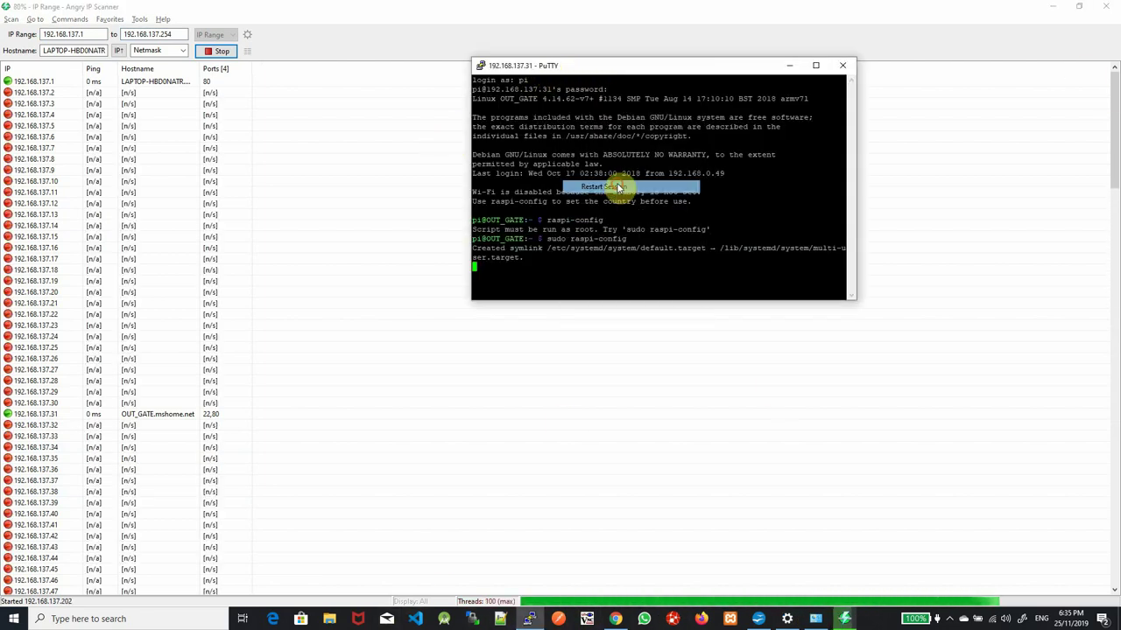
type("pi")
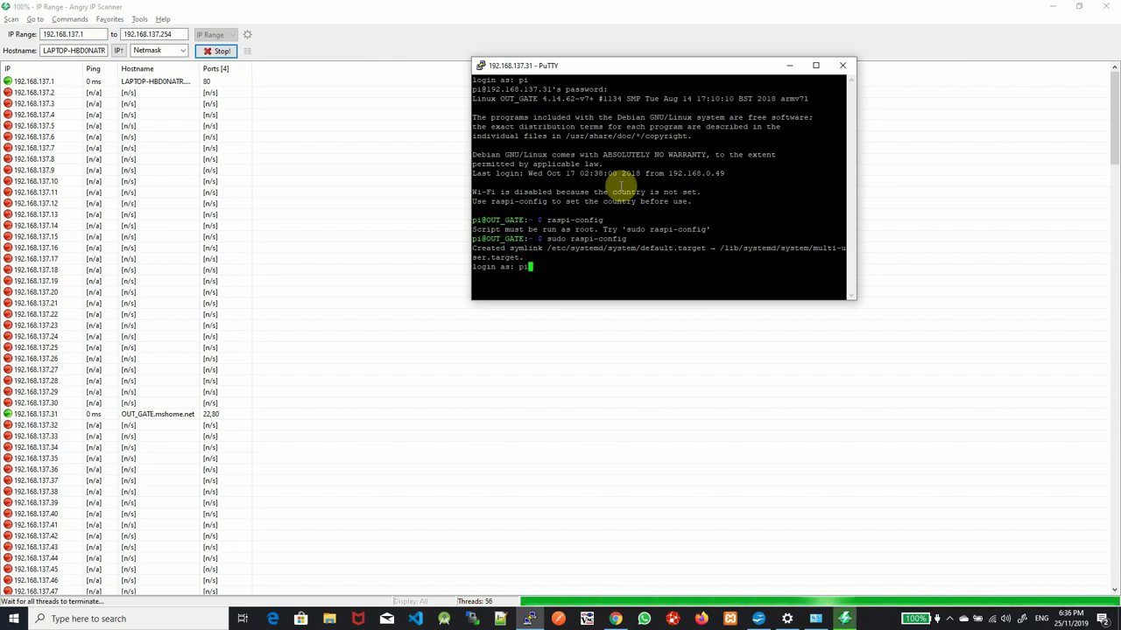
key("Return")
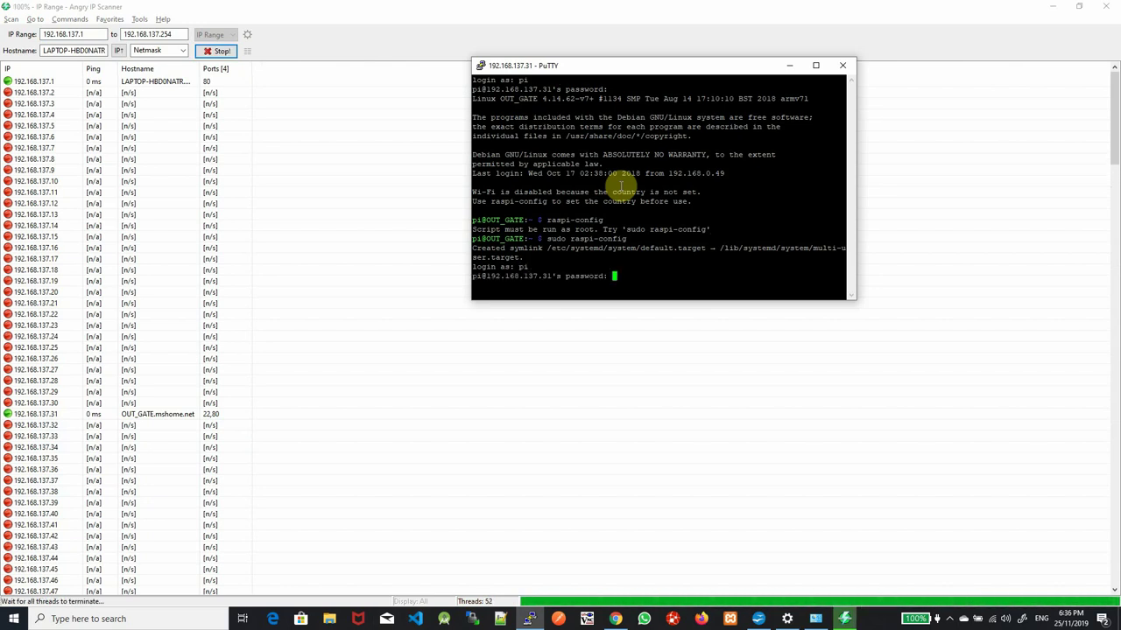
key("Return")
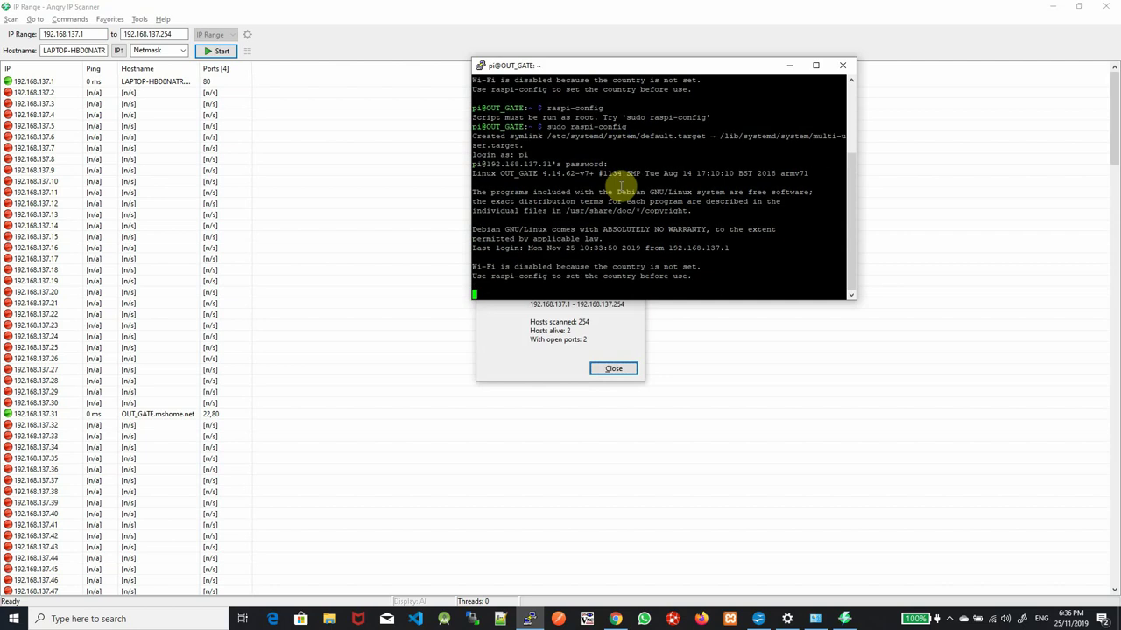
left_click(617, 369)
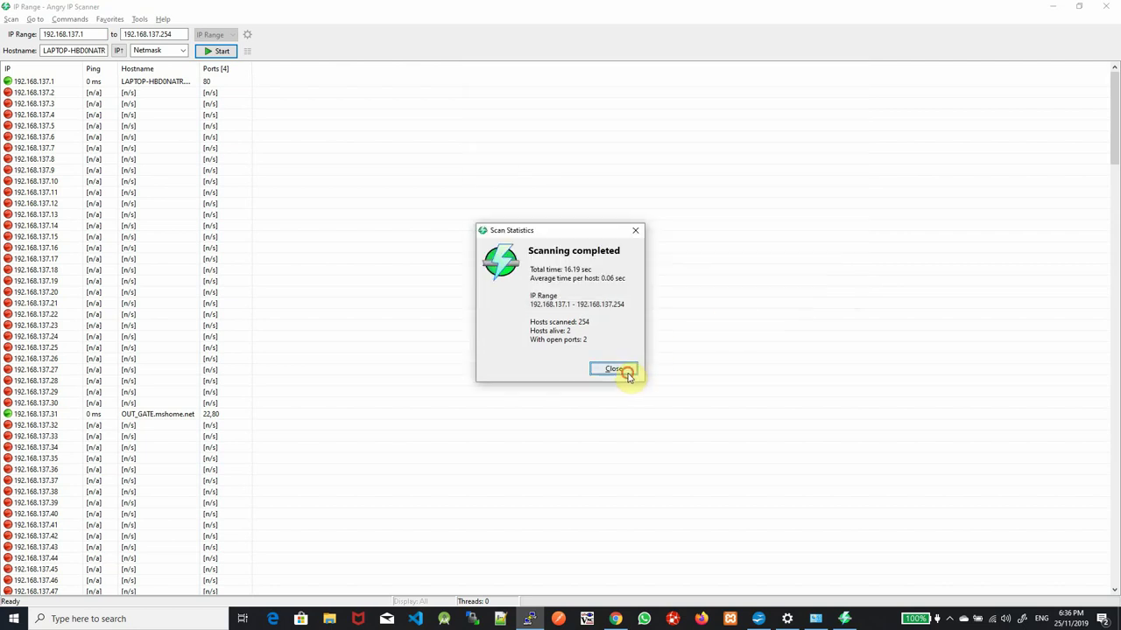
left_click(1056, 9)
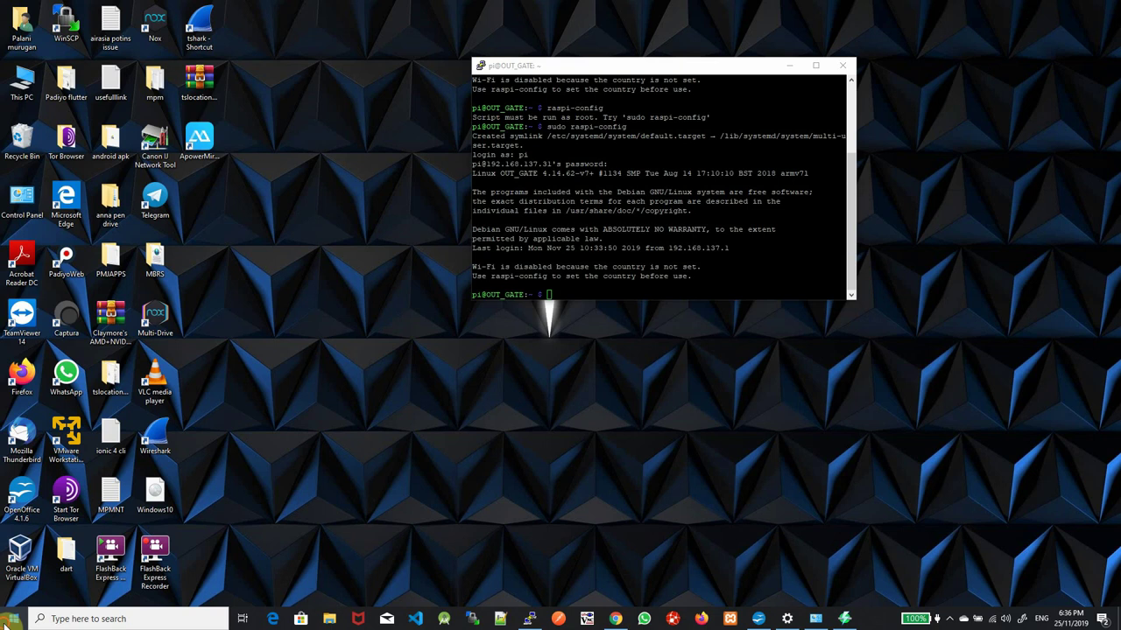
left_click(11, 622)
left_click(660, 468)
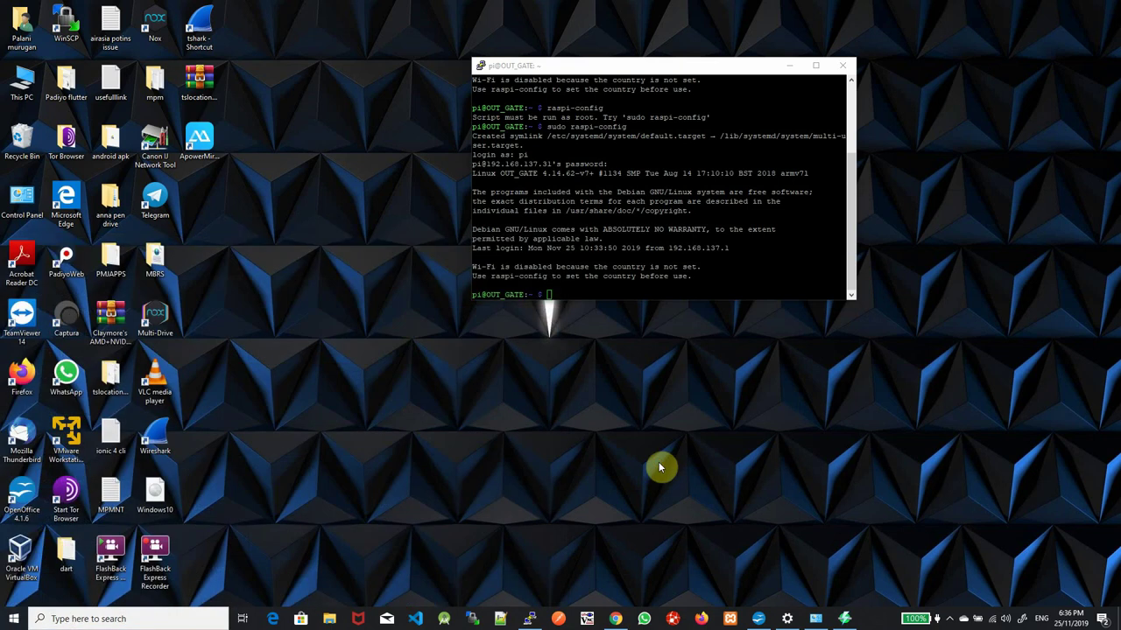
left_click(9, 622)
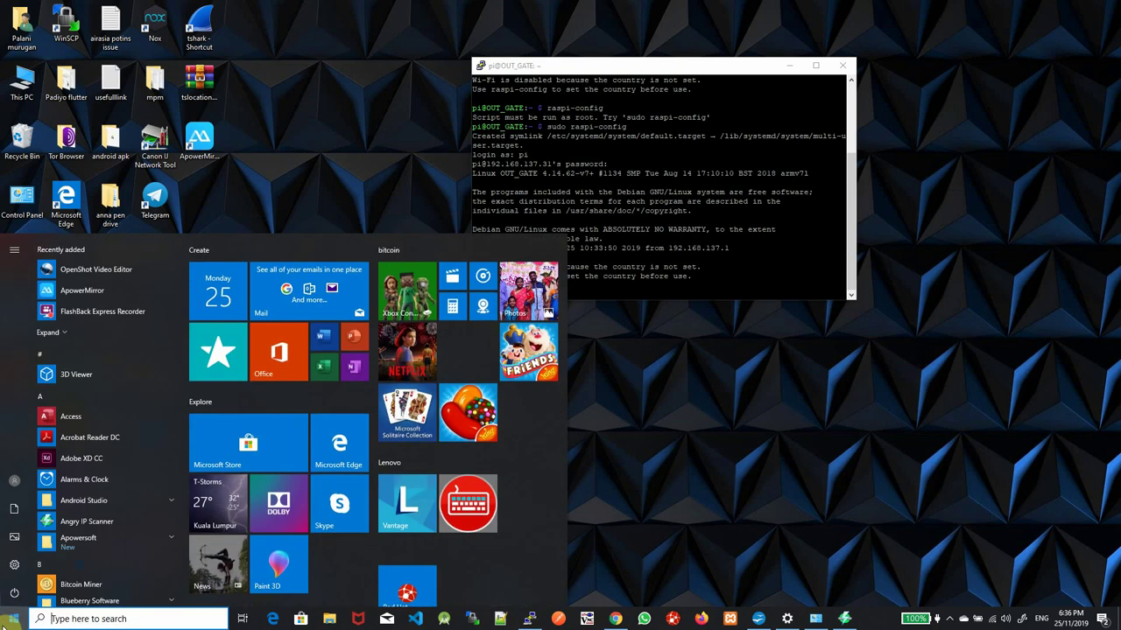
type("c")
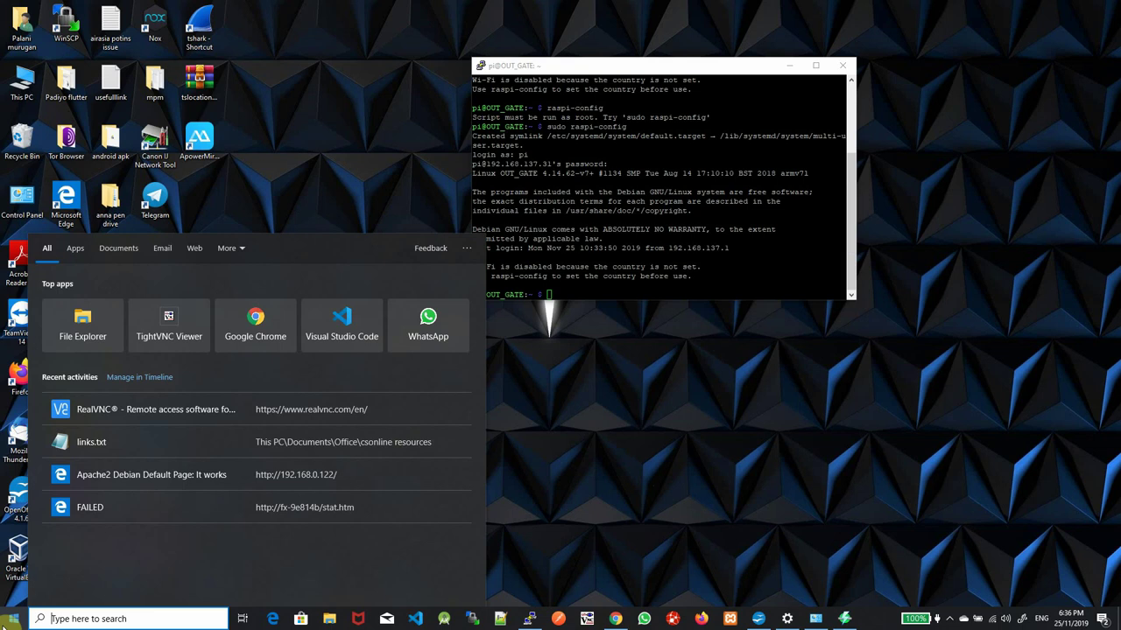
left_click(733, 235)
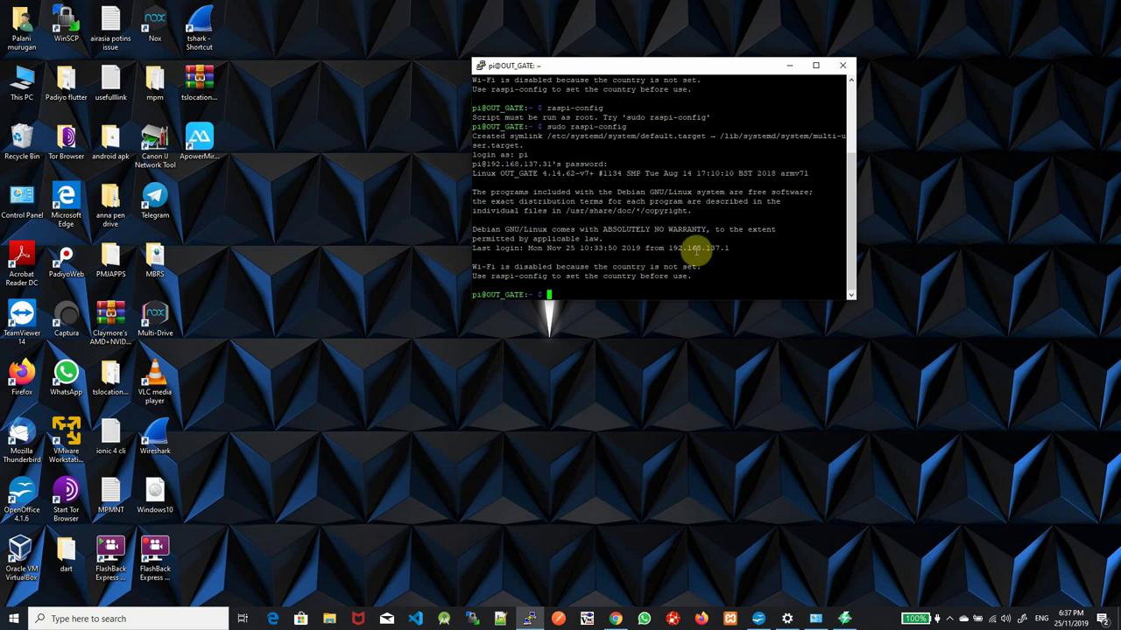
left_click(12, 622)
type("vnc")
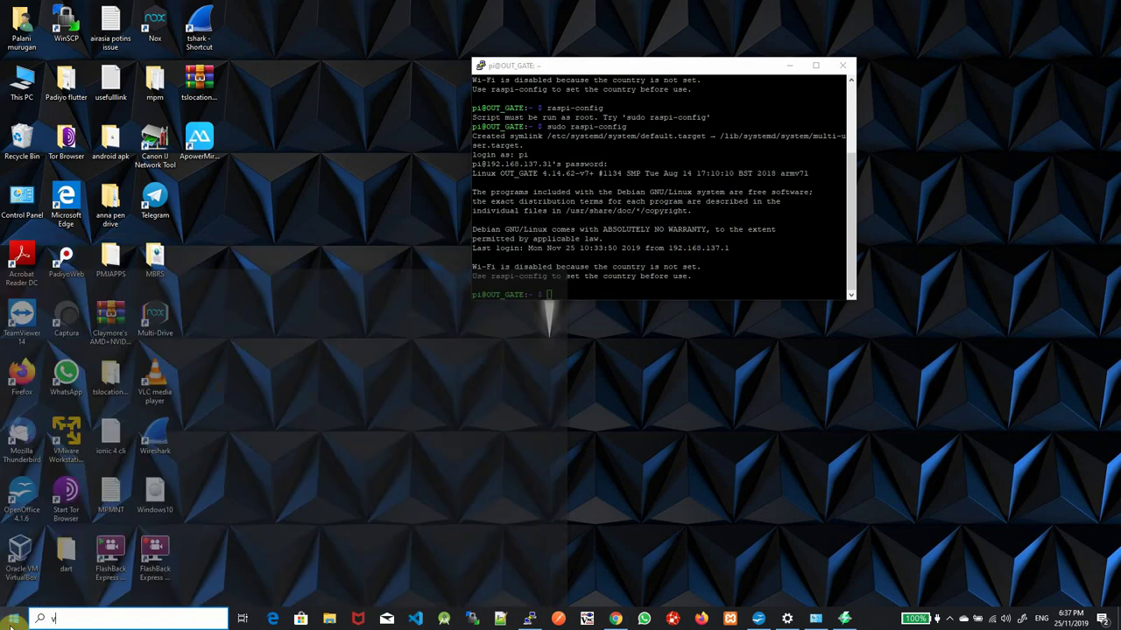
left_click(200, 296)
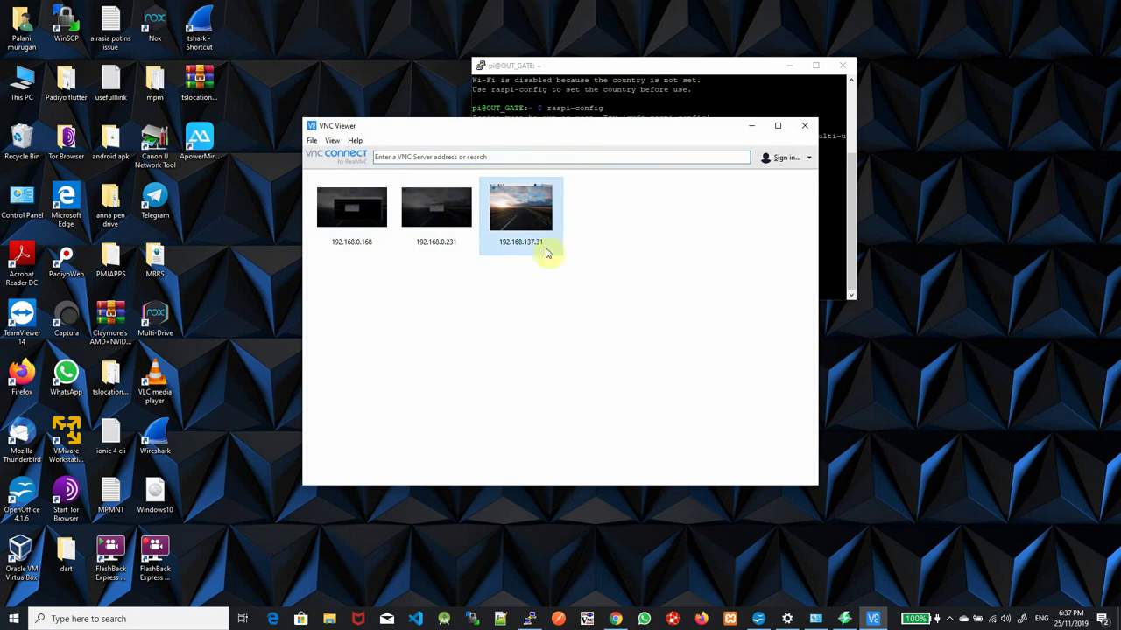
double_click(538, 221)
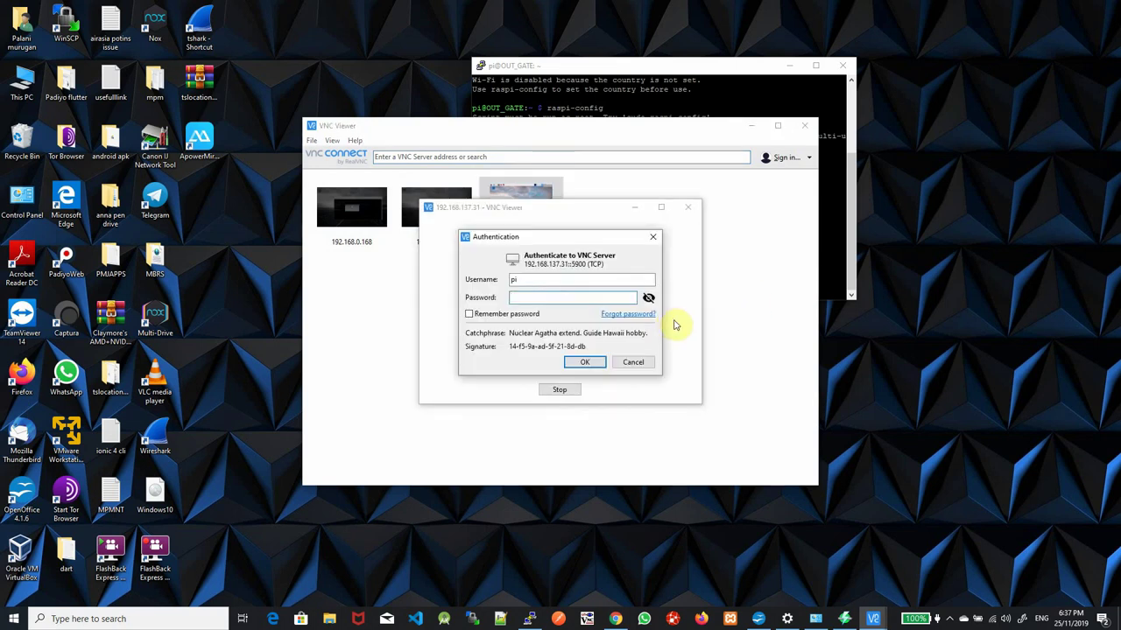
type("raspberry")
key("Return")
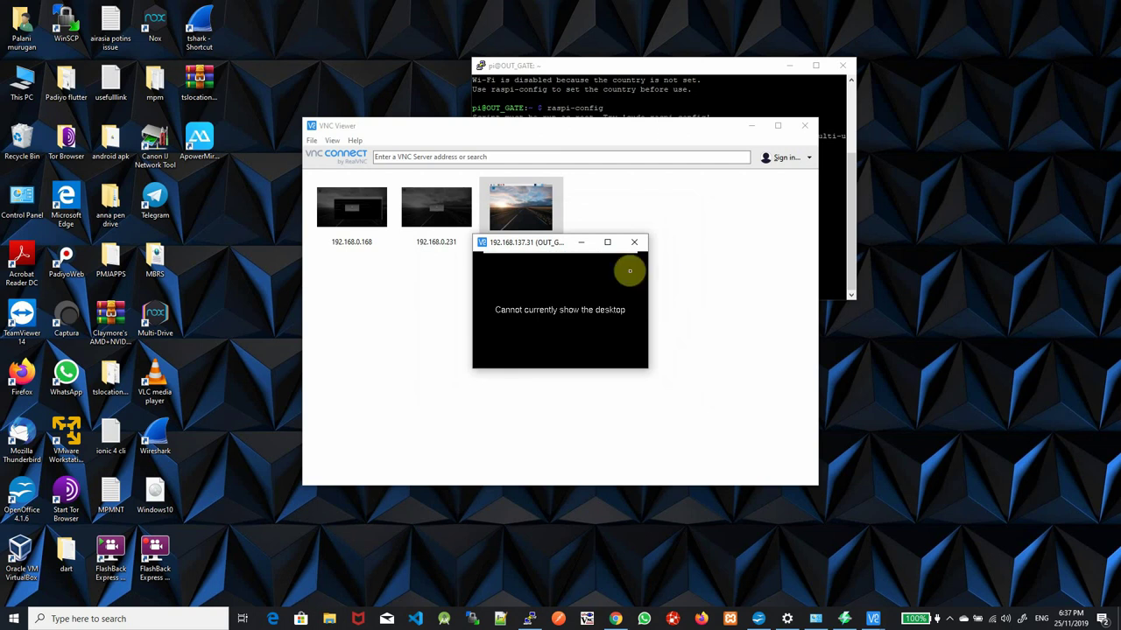
left_click(634, 242)
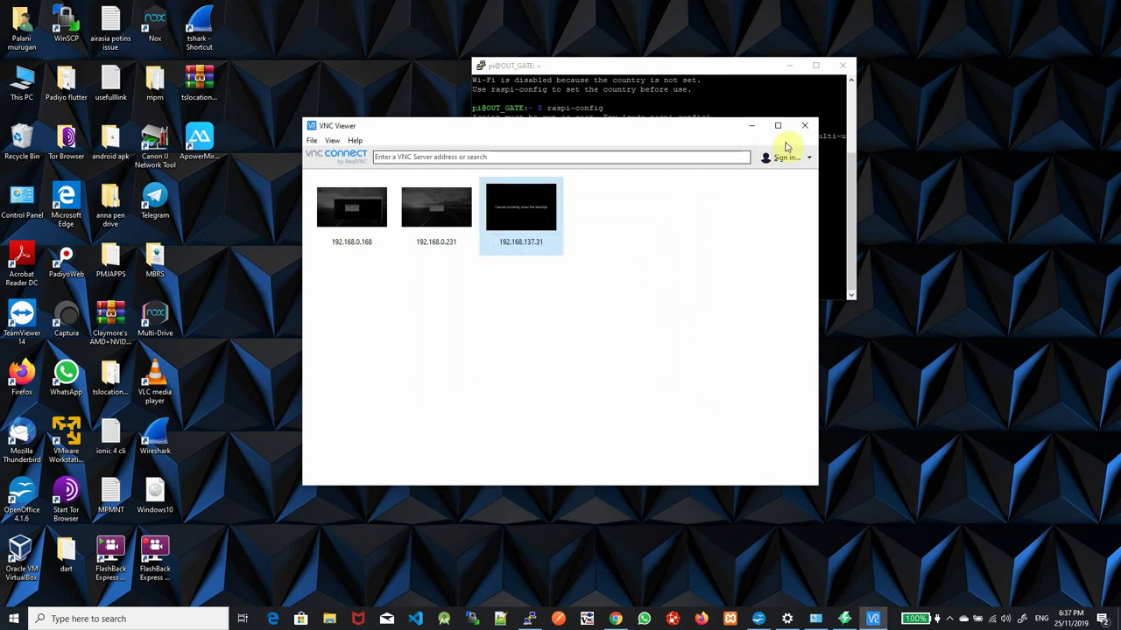
left_click(799, 112)
left_click(447, 129)
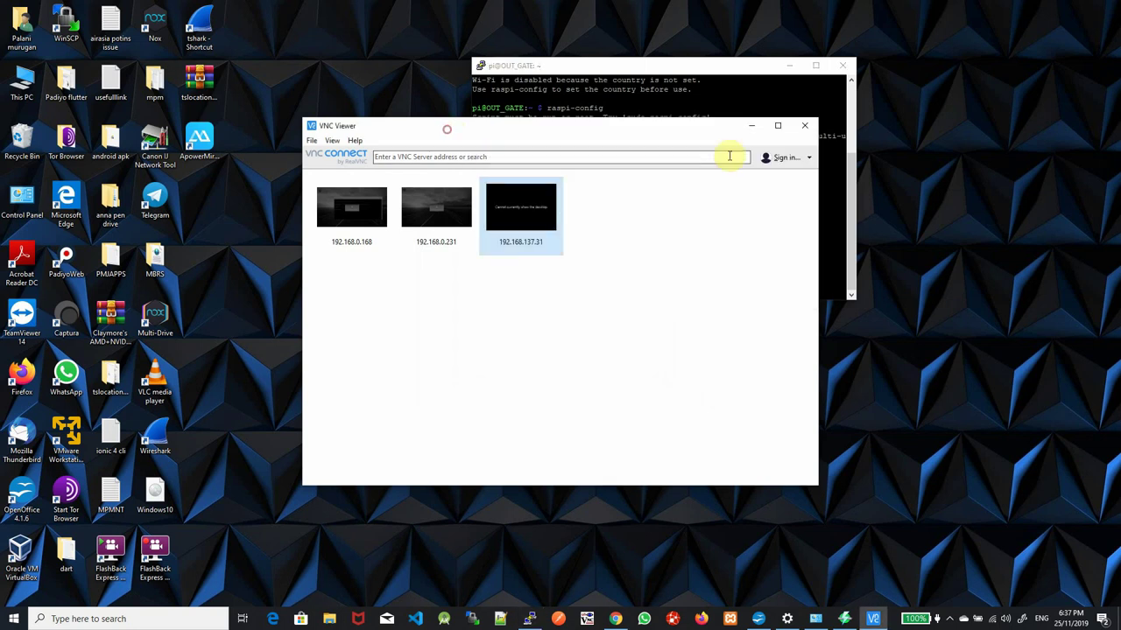
left_click(805, 125)
left_click_drag(832, 258, 766, 245)
Recall and rerun sudo raspi-config in the PuTTY terminal
left_click(732, 263)
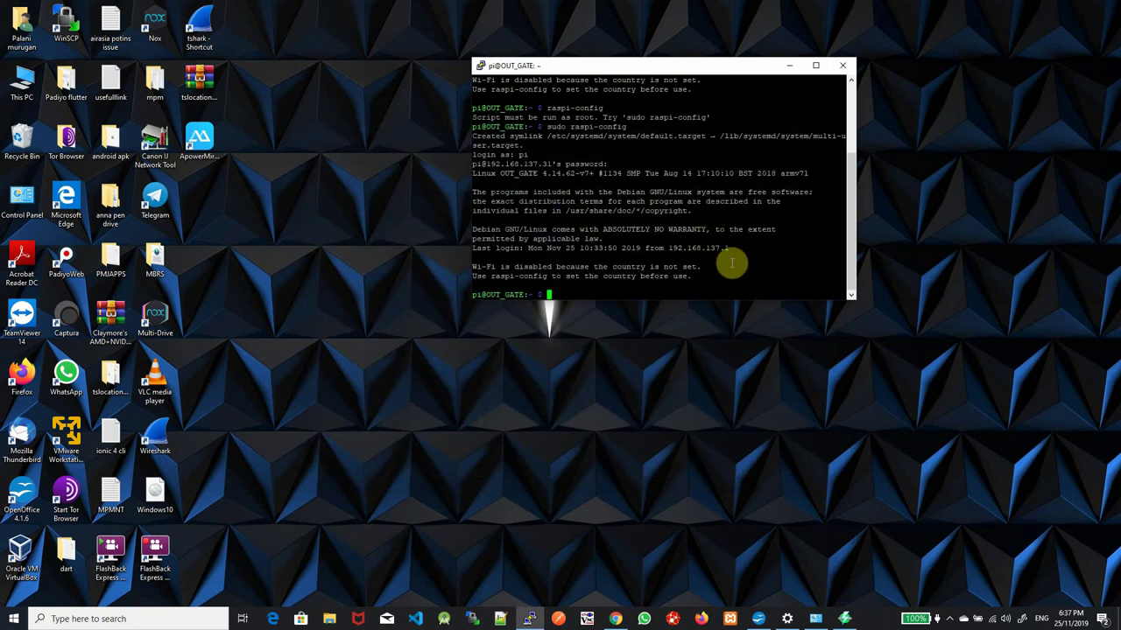
type("sudo rasp")
key("BackSpace")
key("BackSpace")
key("BackSpace")
key("BackSpace")
key("BackSpace")
key("BackSpace")
key("BackSpace")
key("BackSpace")
key("BackSpace")
key("Up")
key("Return")
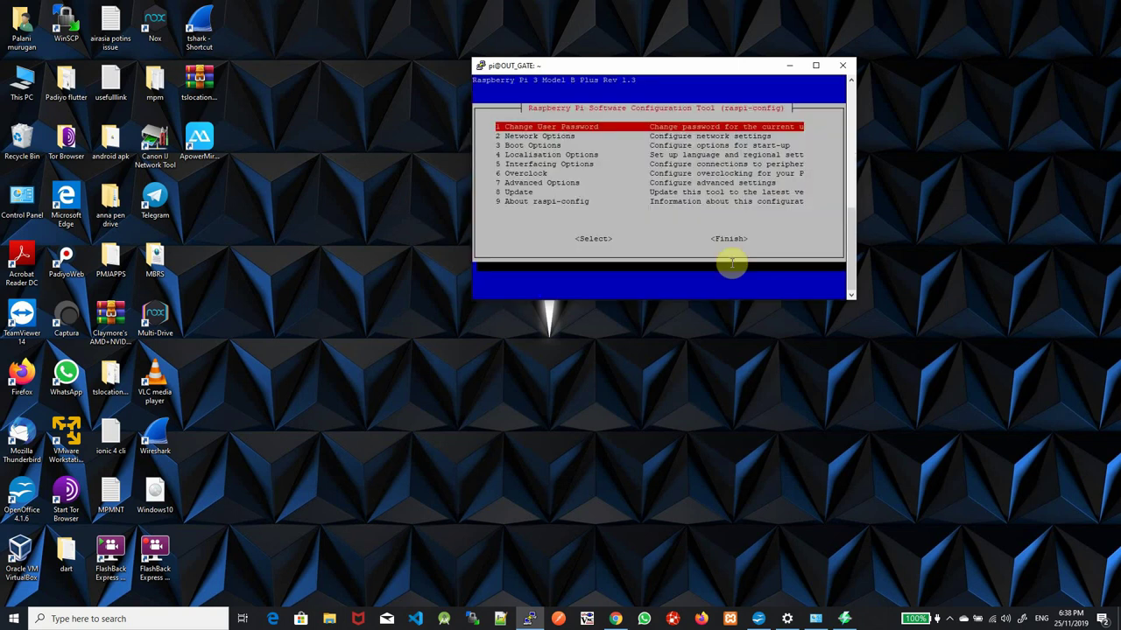
Set Boot Options > Desktop / CLI to B3 Desktop, then Finish and agree to reboot
key("Down")
key("Down")
key("Return")
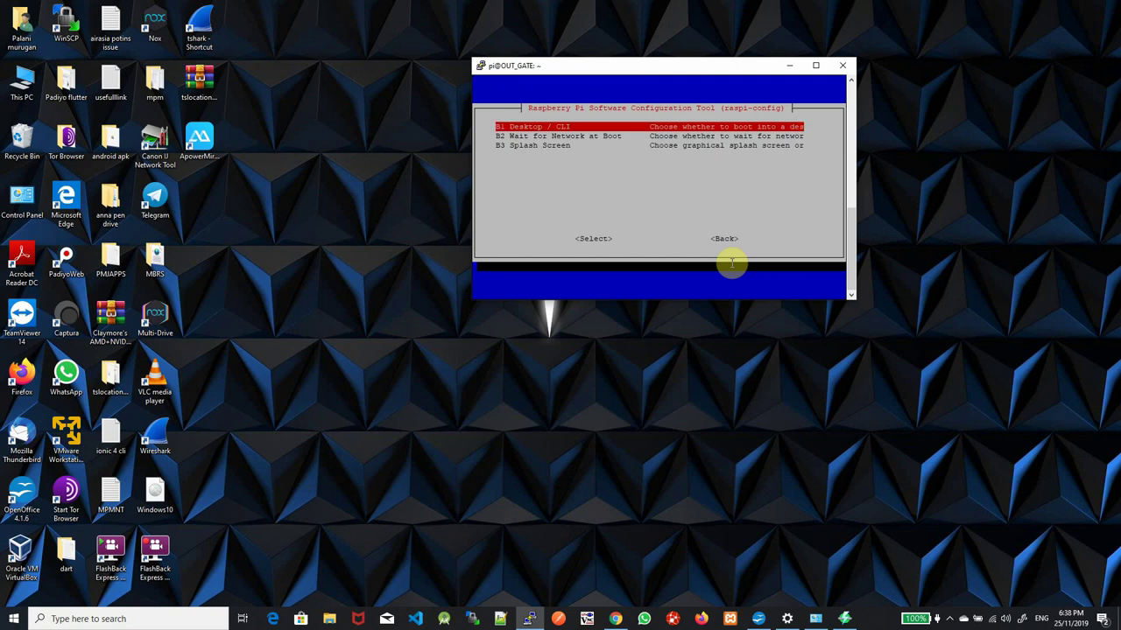
key("Return")
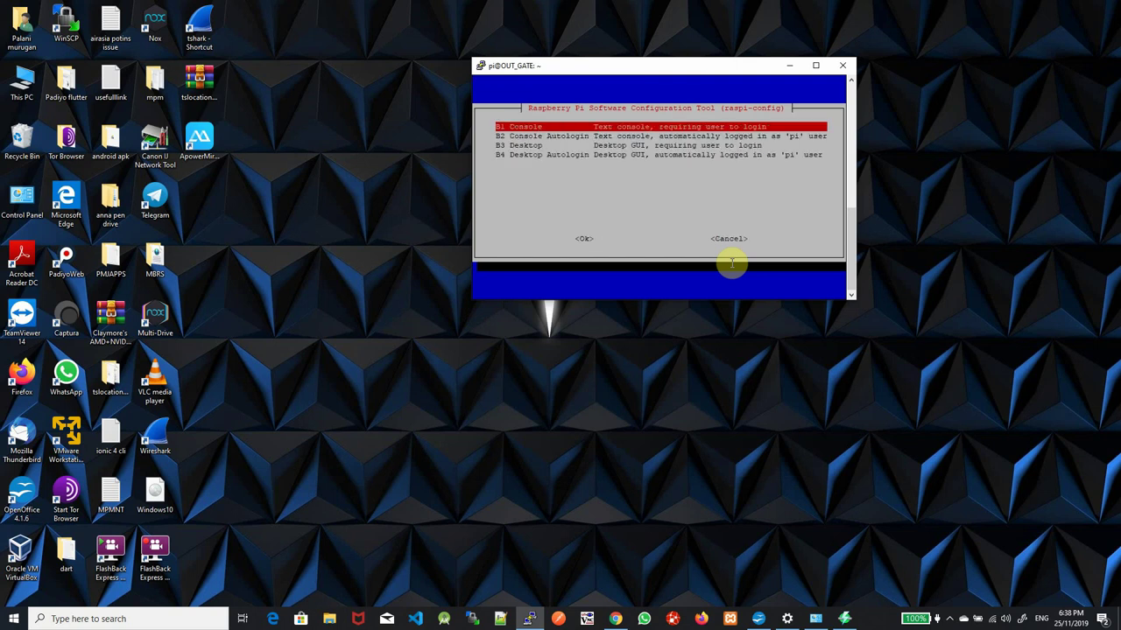
key("Down")
key("Down")
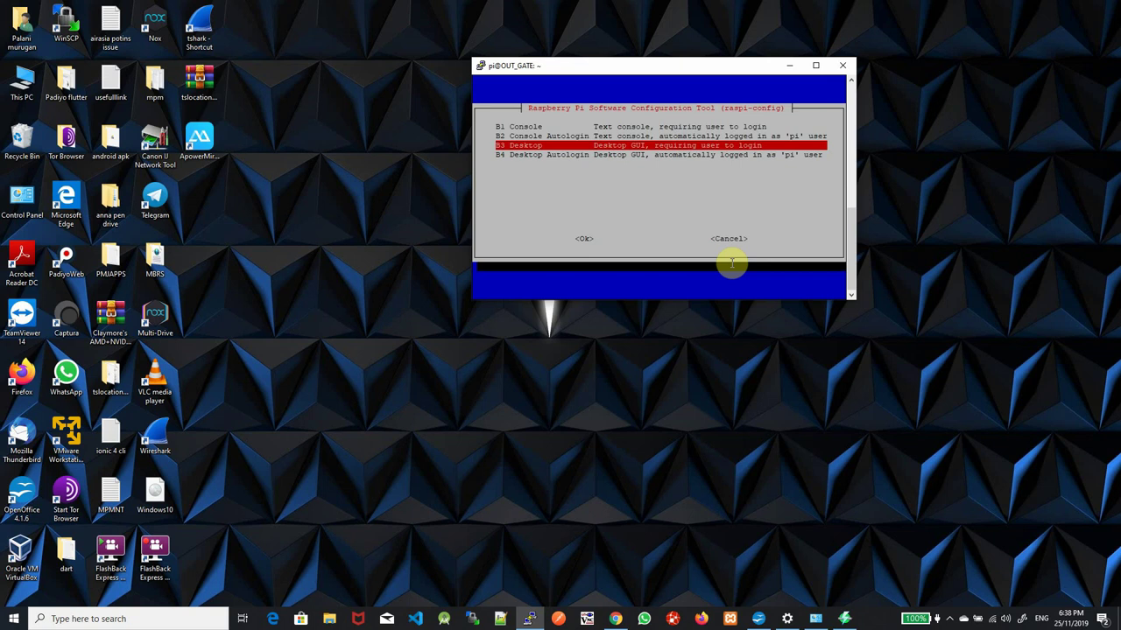
key("Return")
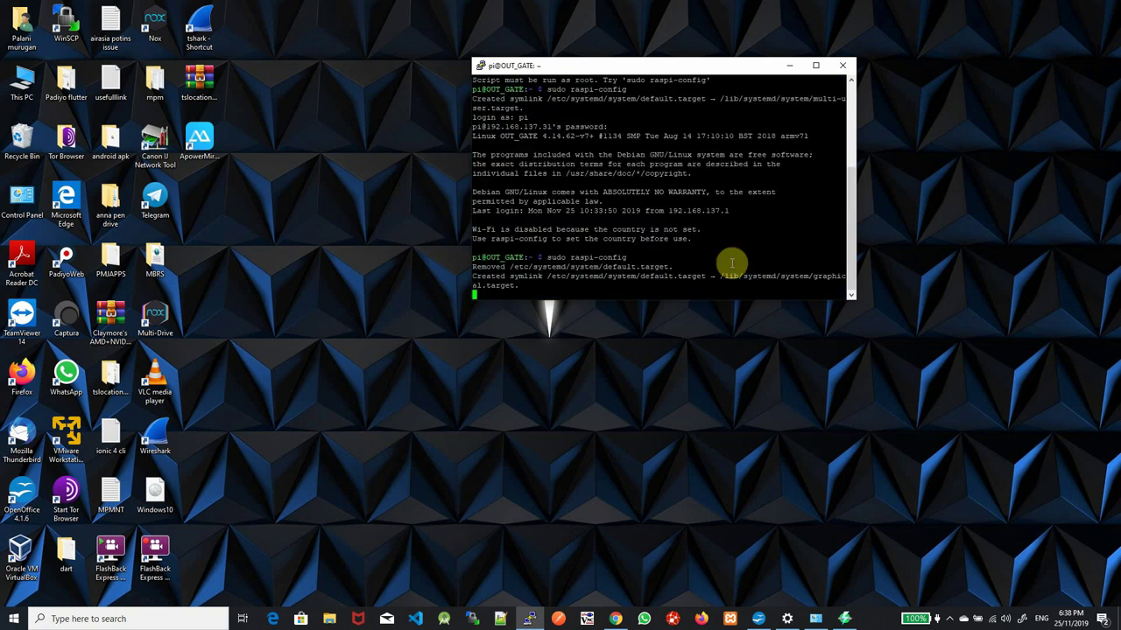
key("Down")
key("Down")
key("Down")
key("Down")
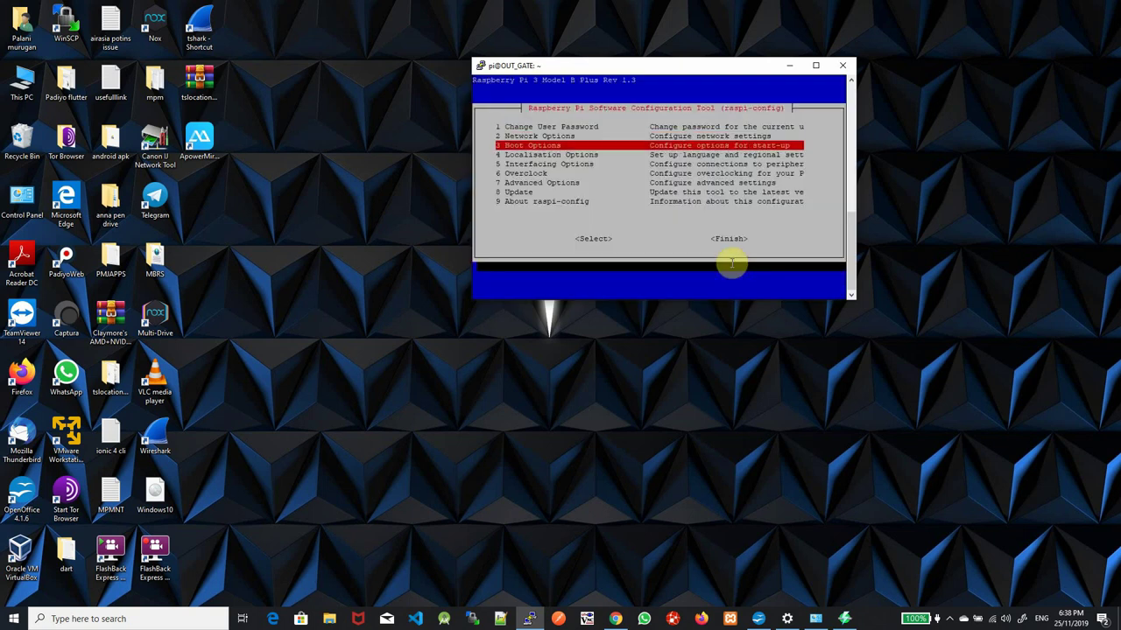
key("Tab")
key("Tab")
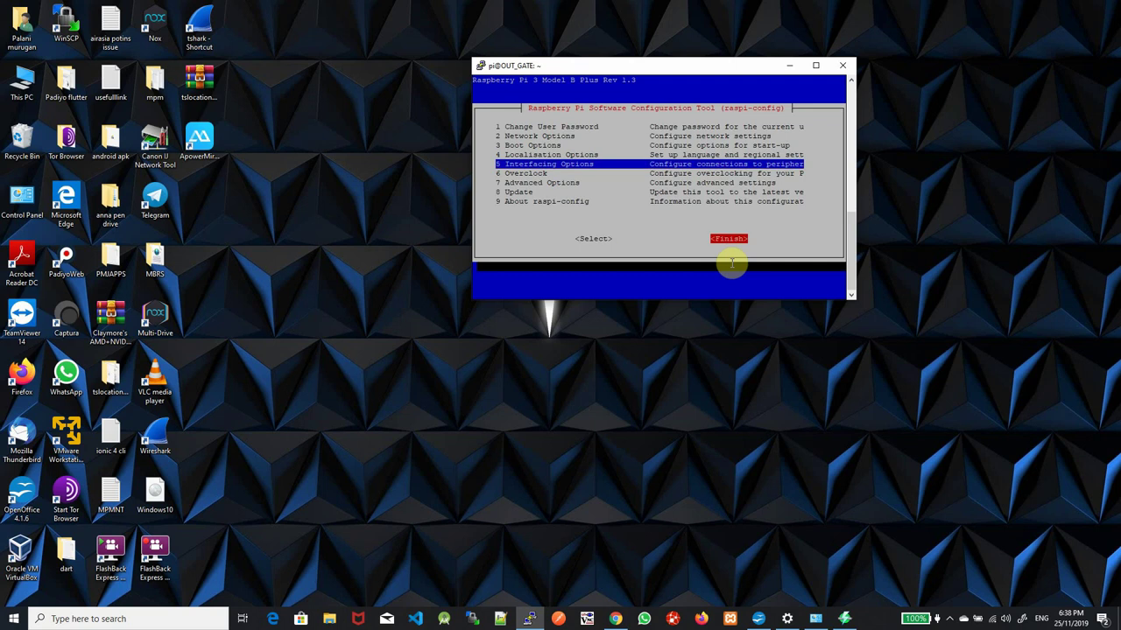
key("Return")
key("Return")
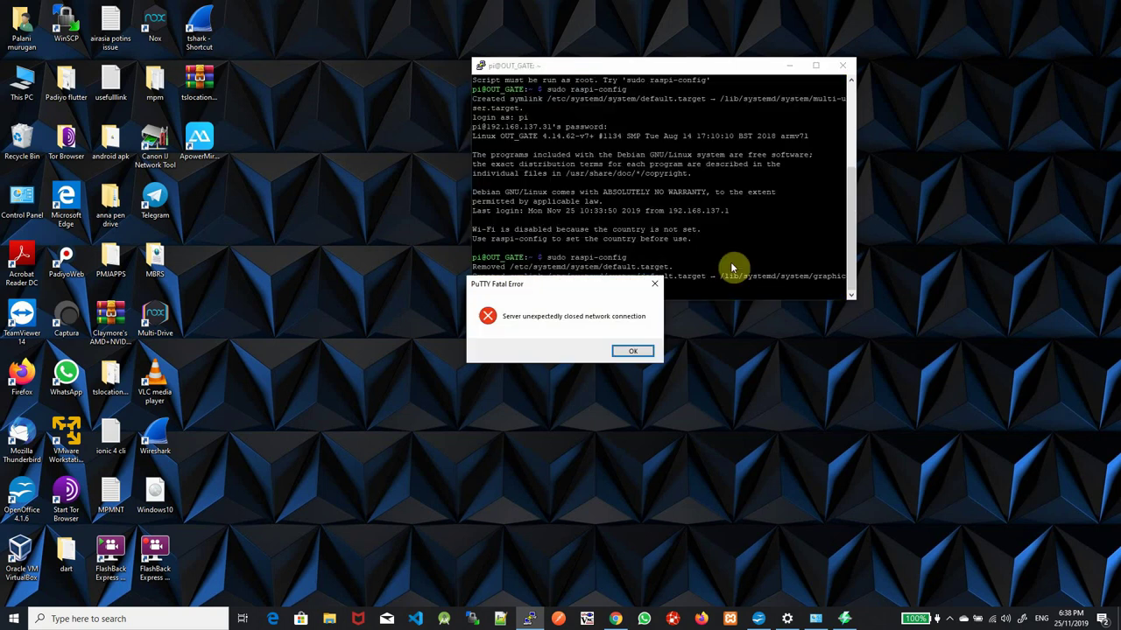
key("Return")
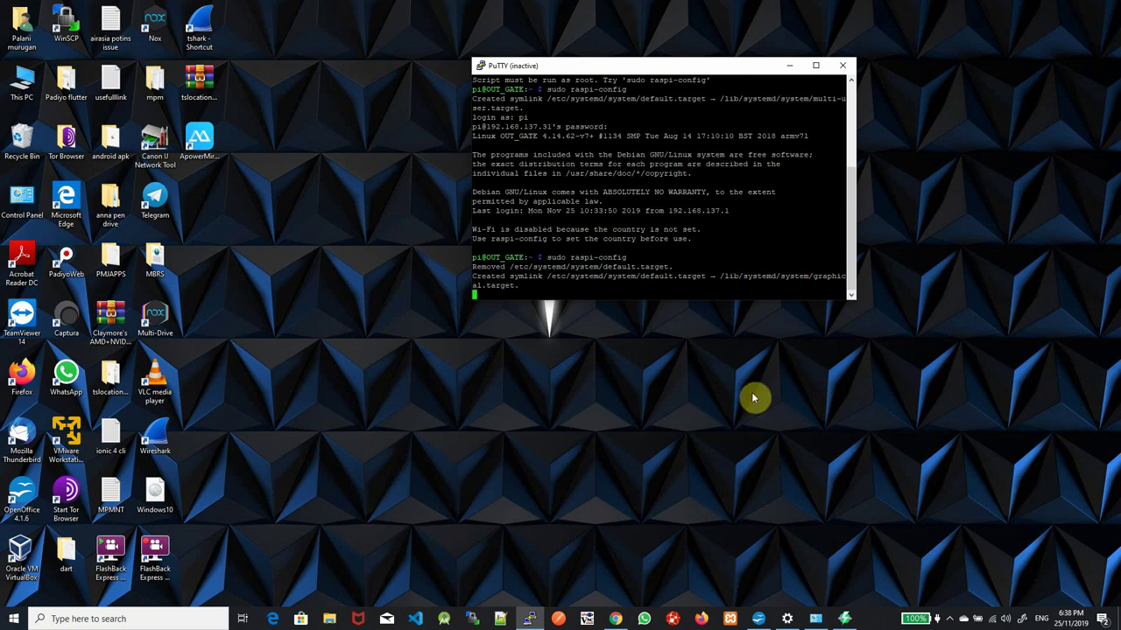
Restart the dropped PuTTY session to the Pi and briefly check Network Connections
right_click(613, 66)
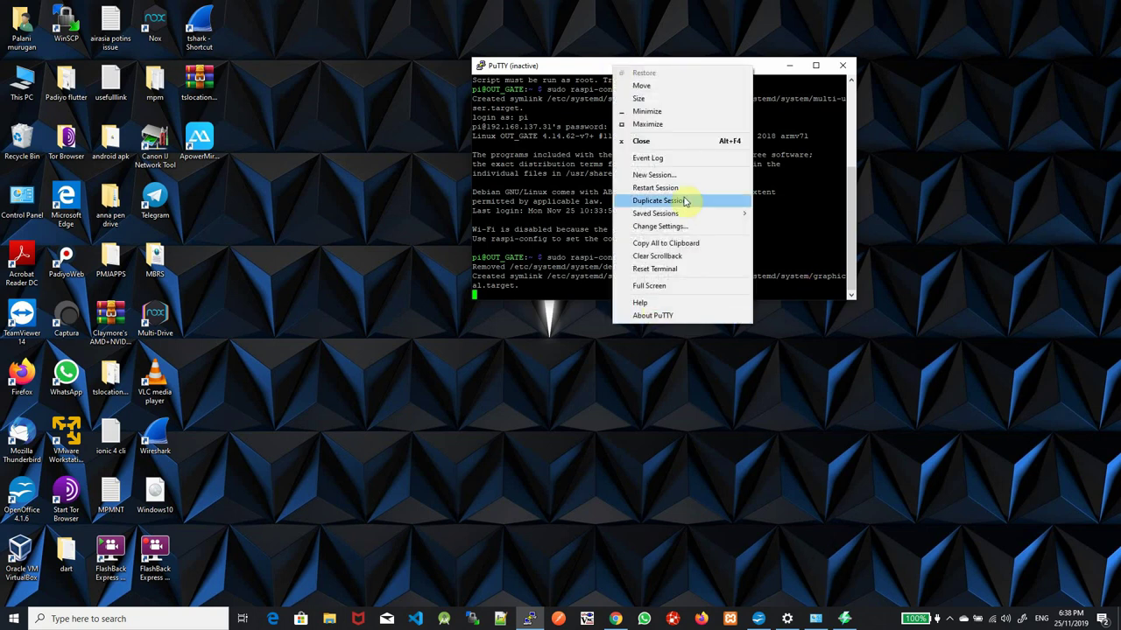
left_click(670, 188)
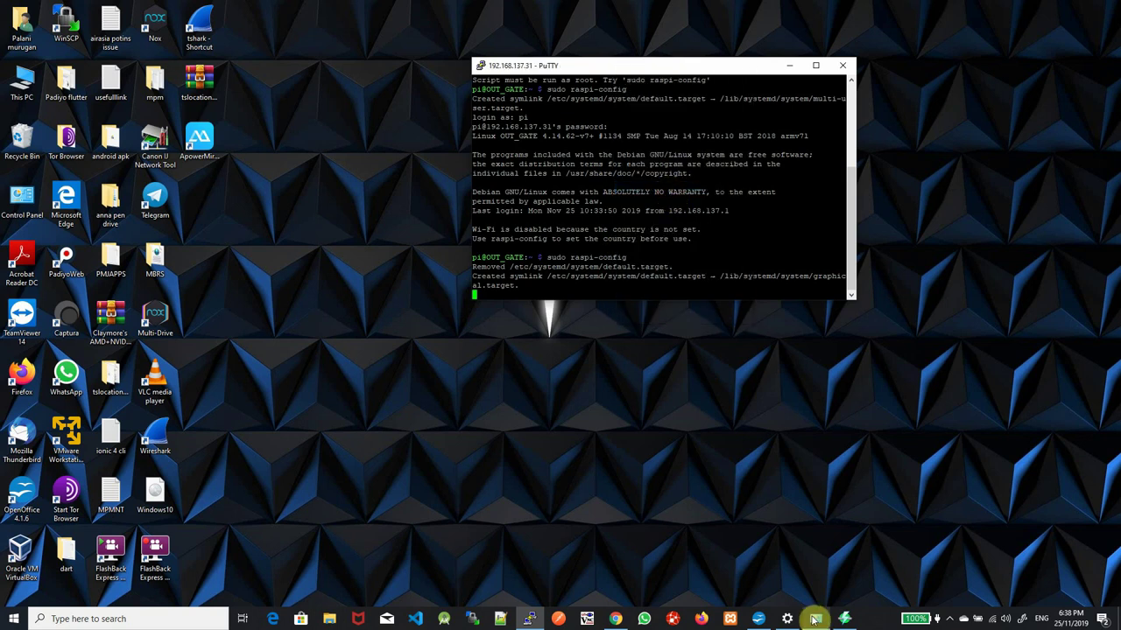
left_click(815, 619)
left_click(815, 619)
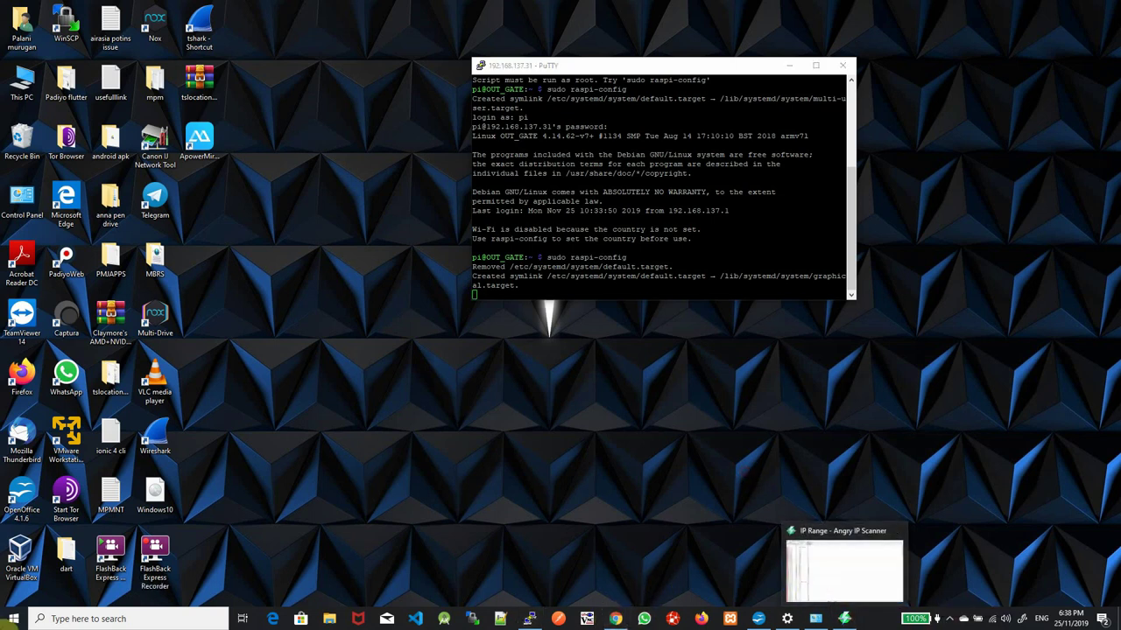
left_click(5, 622)
type("c")
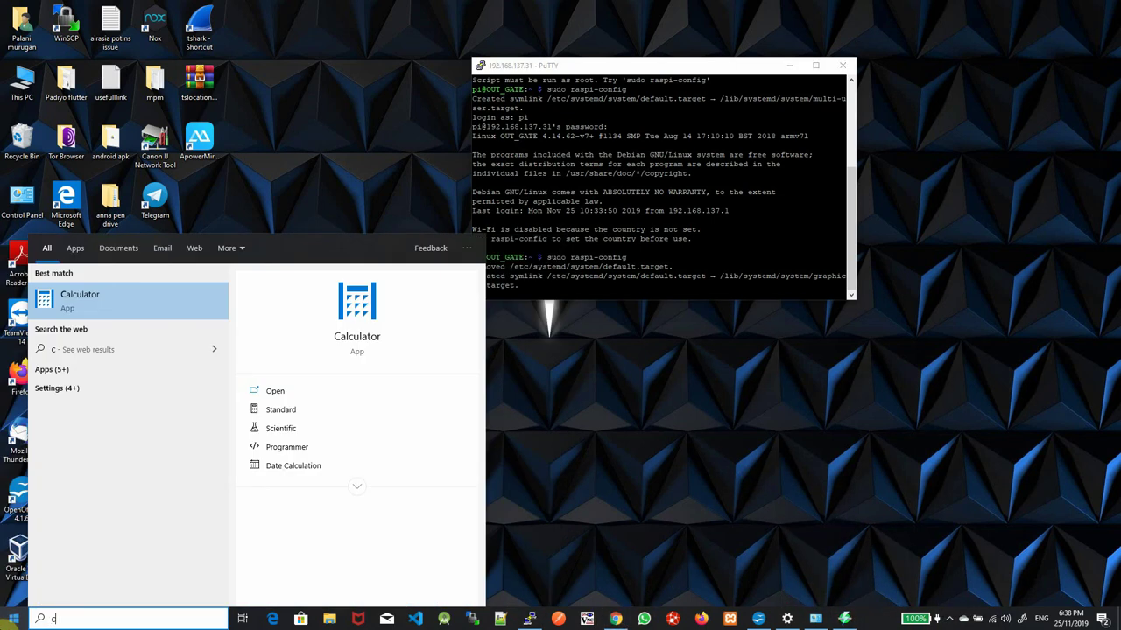
key("BackSpace")
Duplicate the PuTTY session, dismiss its timeout error, and close the failed duplicate window
right_click(624, 67)
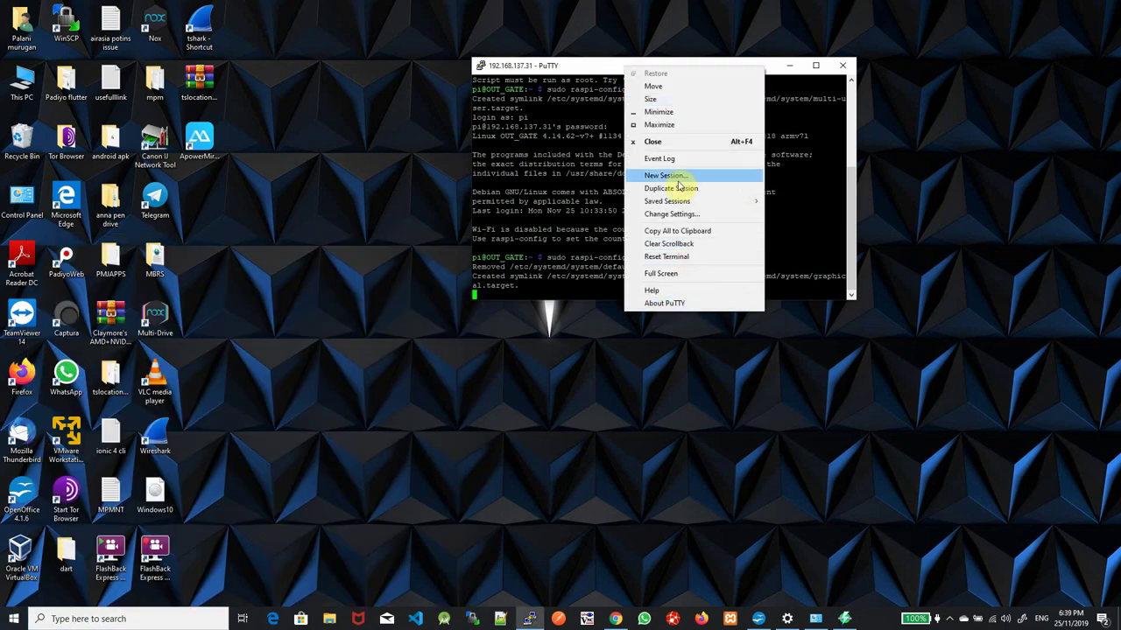
mouse_move(681, 203)
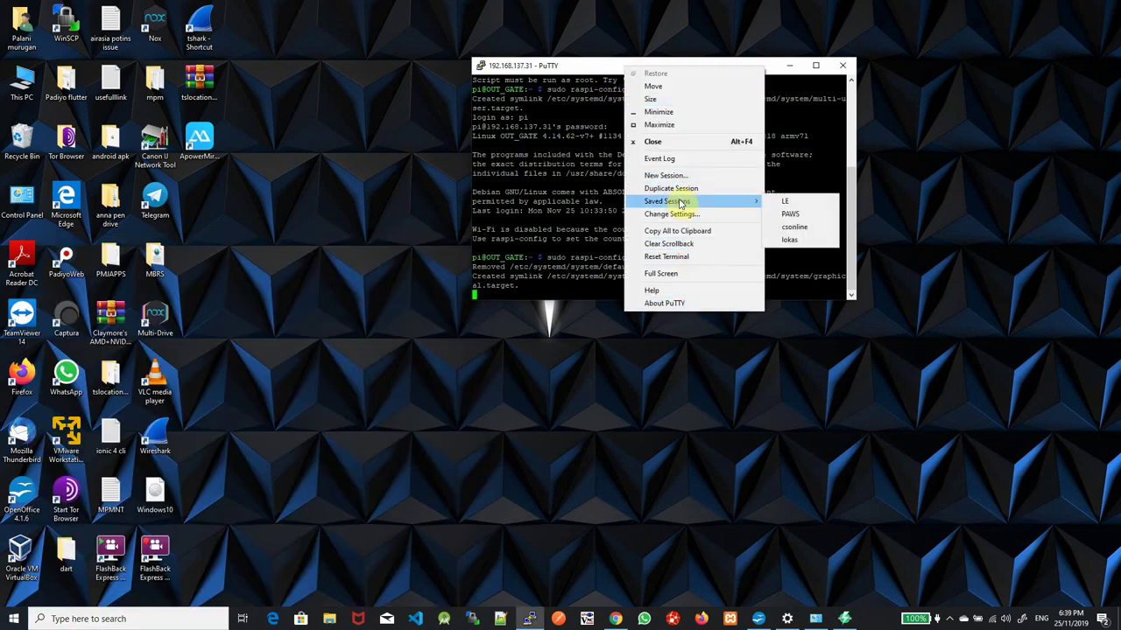
left_click(570, 250)
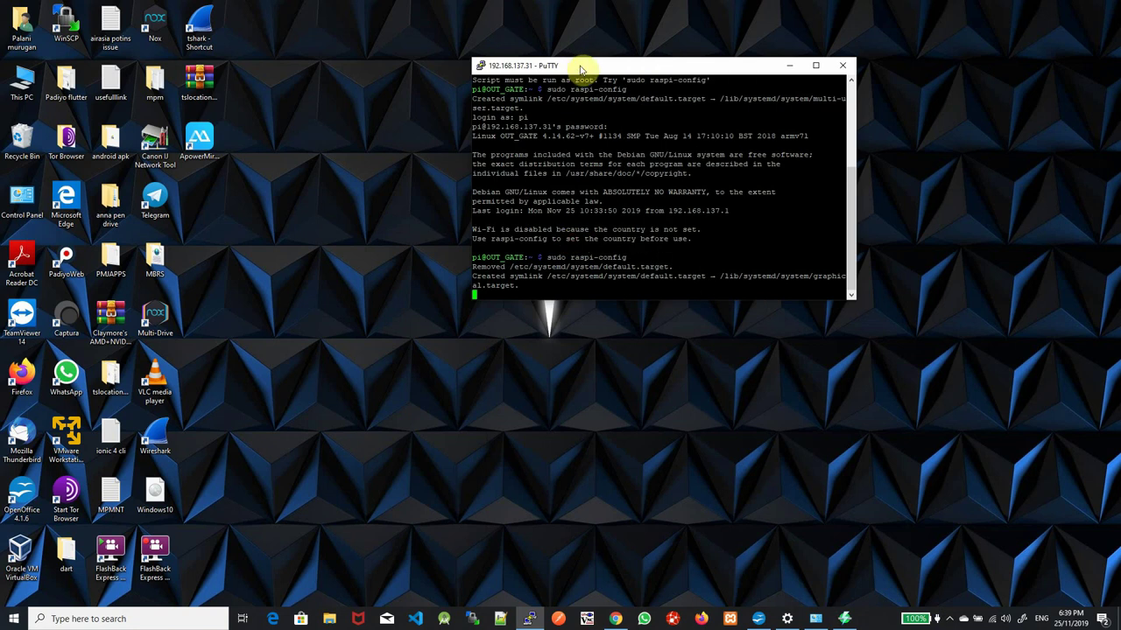
right_click(580, 69)
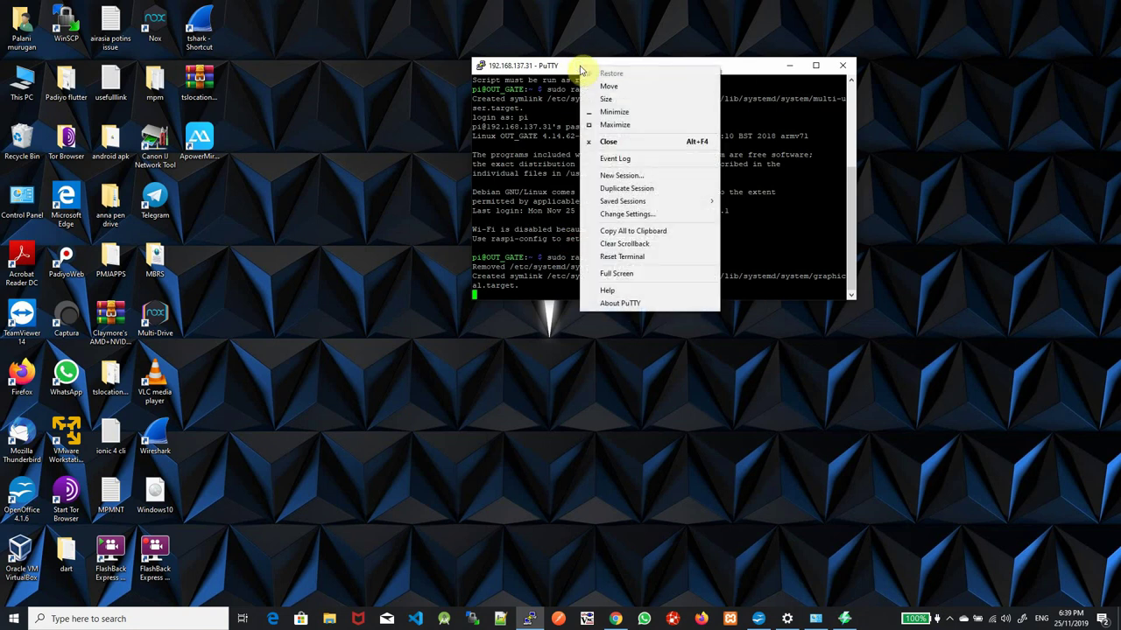
left_click(633, 188)
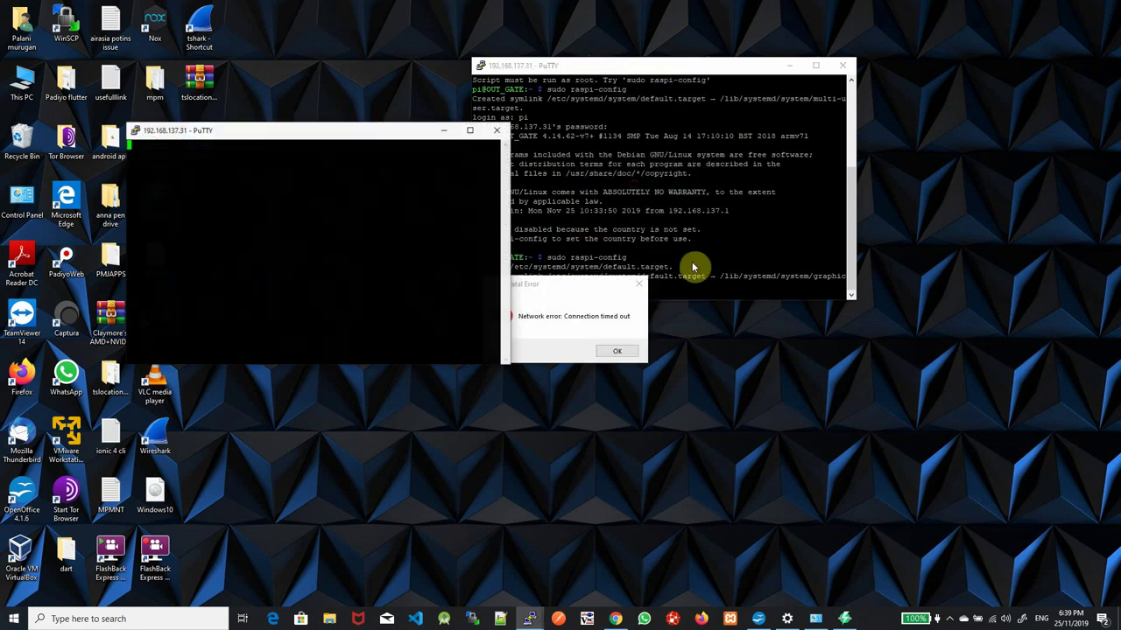
left_click(617, 350)
left_click(497, 129)
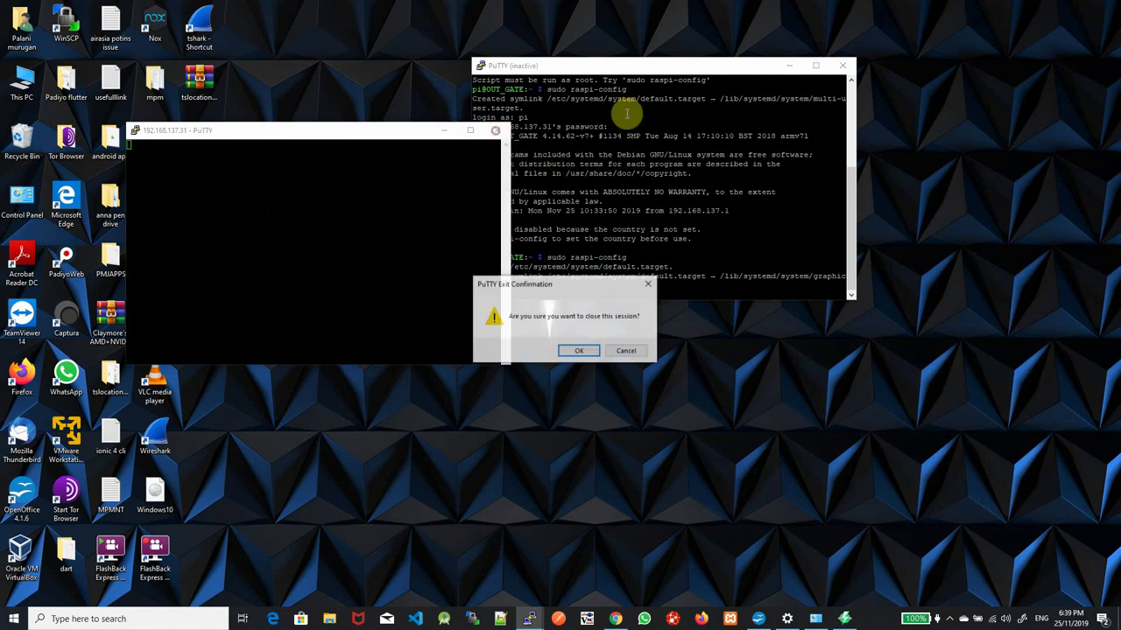
left_click(586, 353)
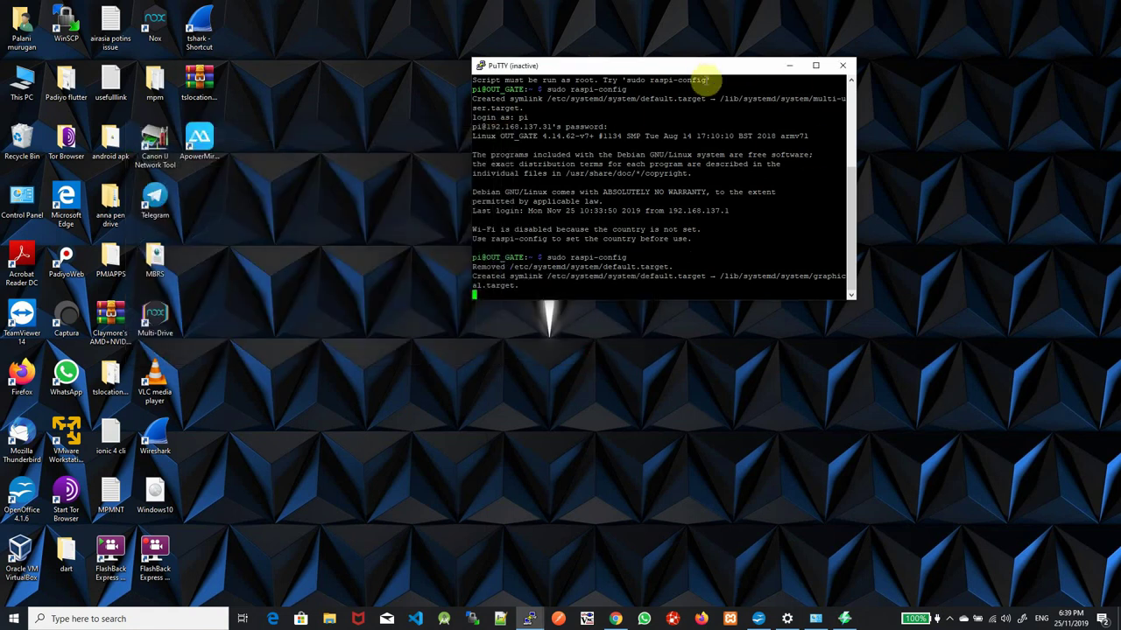
Restart the original session to 192.168.137.31, then close the PuTTY window
right_click(709, 70)
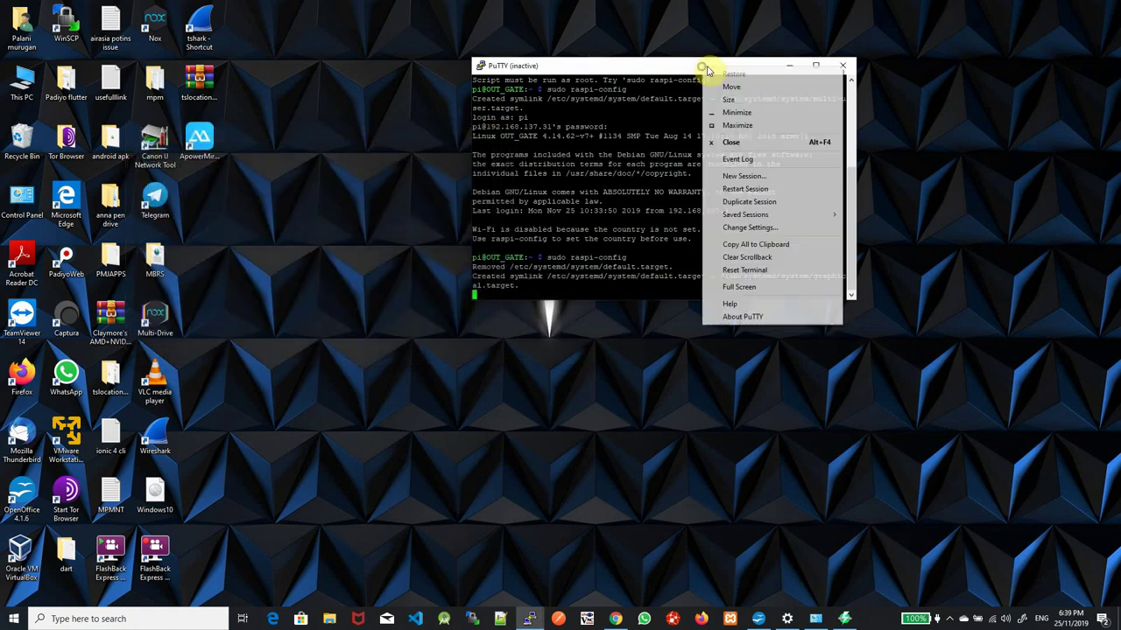
left_click(745, 189)
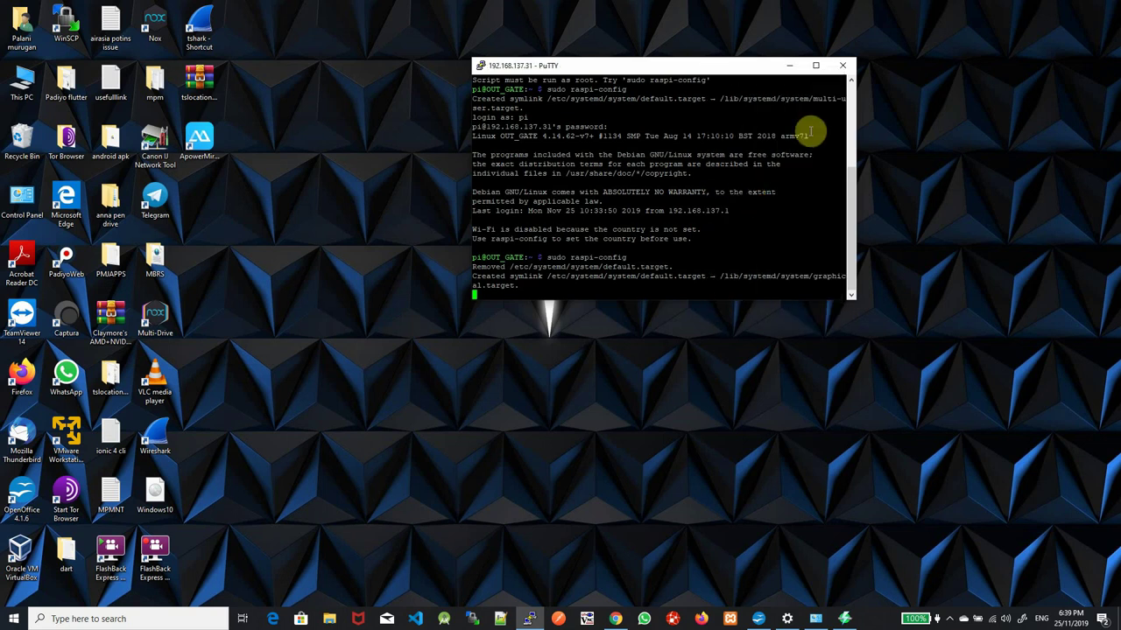
left_click(840, 68)
End the PuTTY session, rescan in Angry IP Scanner to confirm 192.168.137.31 is up, then close it
left_click(571, 351)
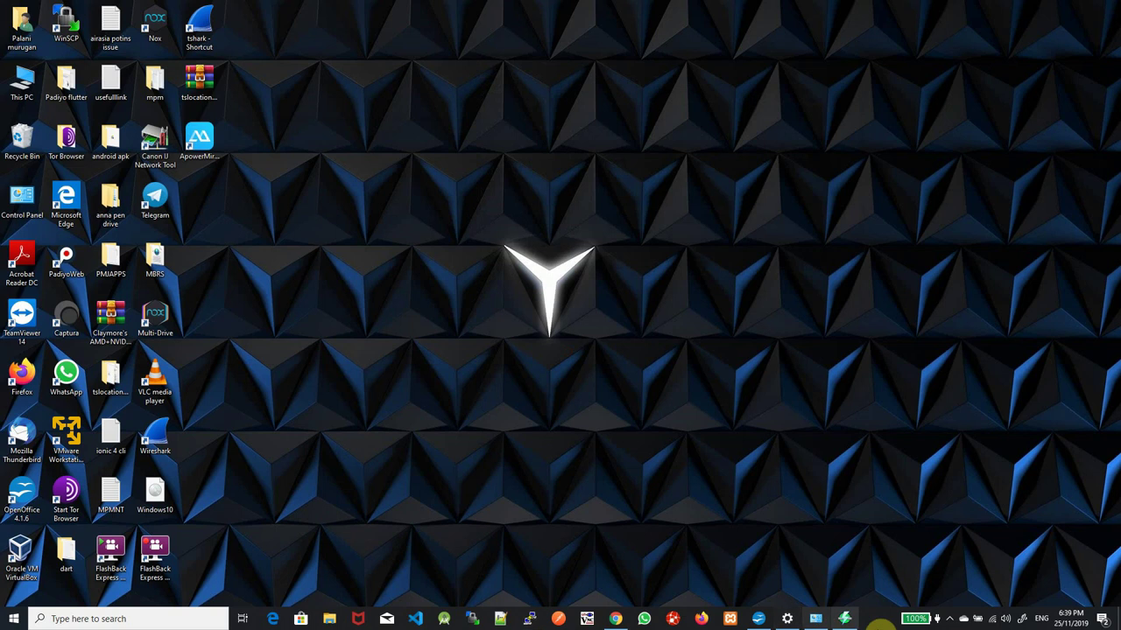
left_click(844, 619)
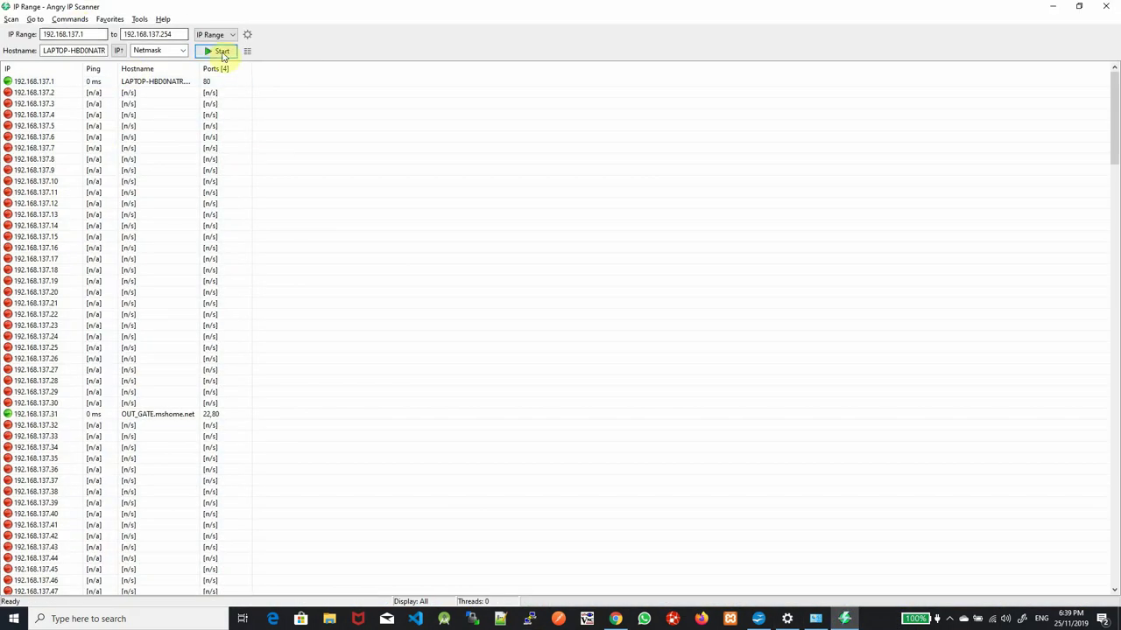
left_click(223, 55)
left_click(555, 347)
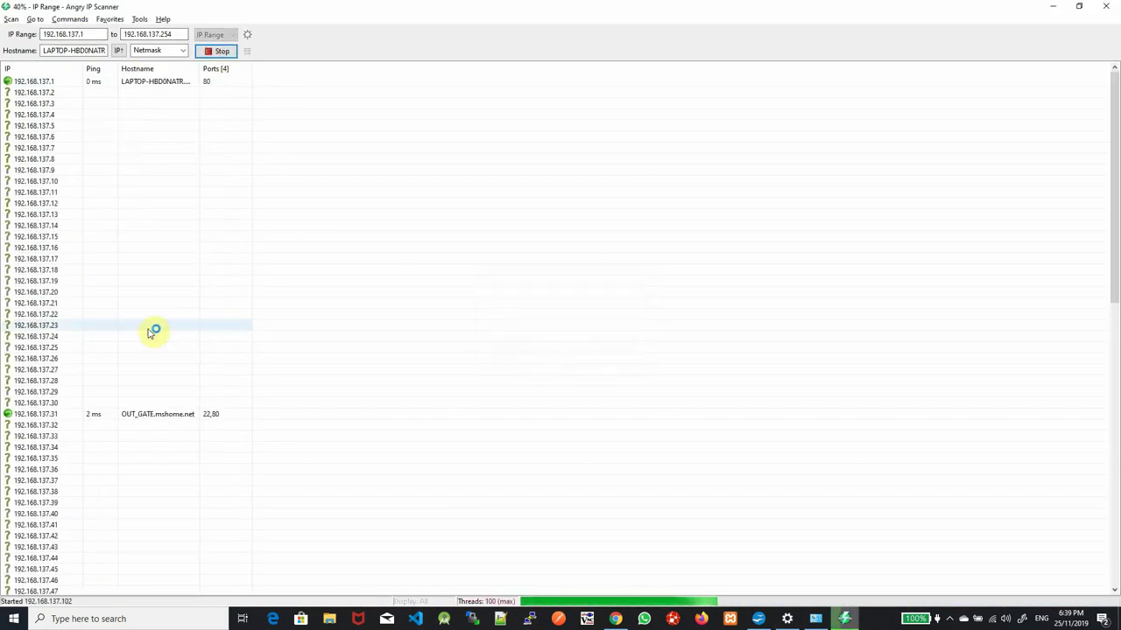
left_click(1114, 5)
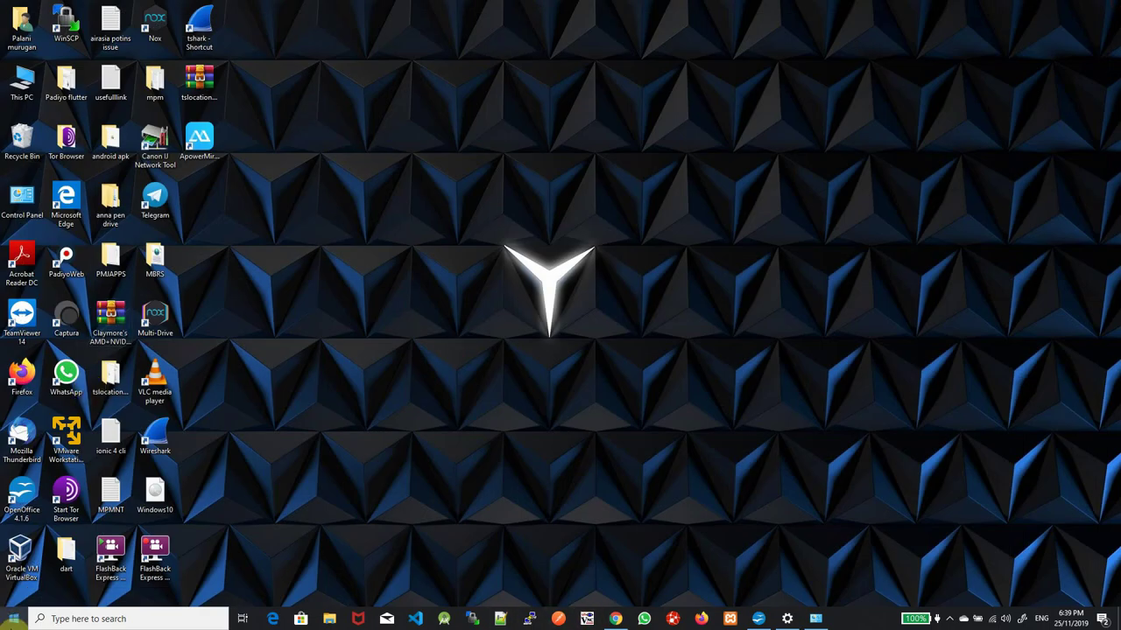
left_click(15, 619)
Launch VNC Viewer via a search for 'vnc' and connect to the saved 192.168.137.31 entry
type("vnc")
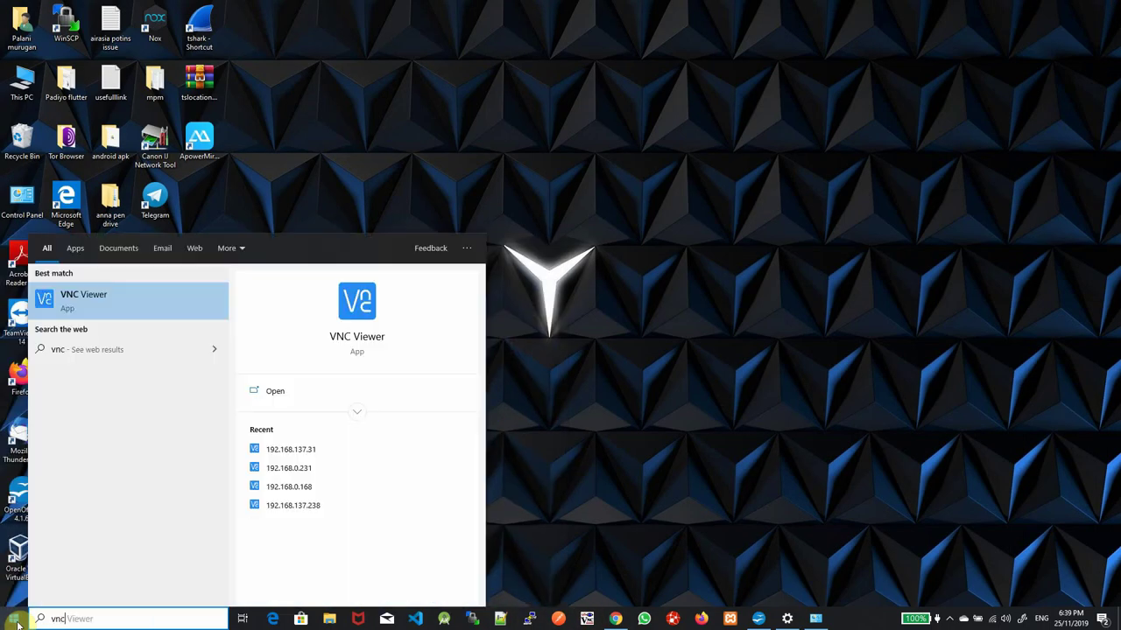
left_click(131, 300)
left_click(543, 217)
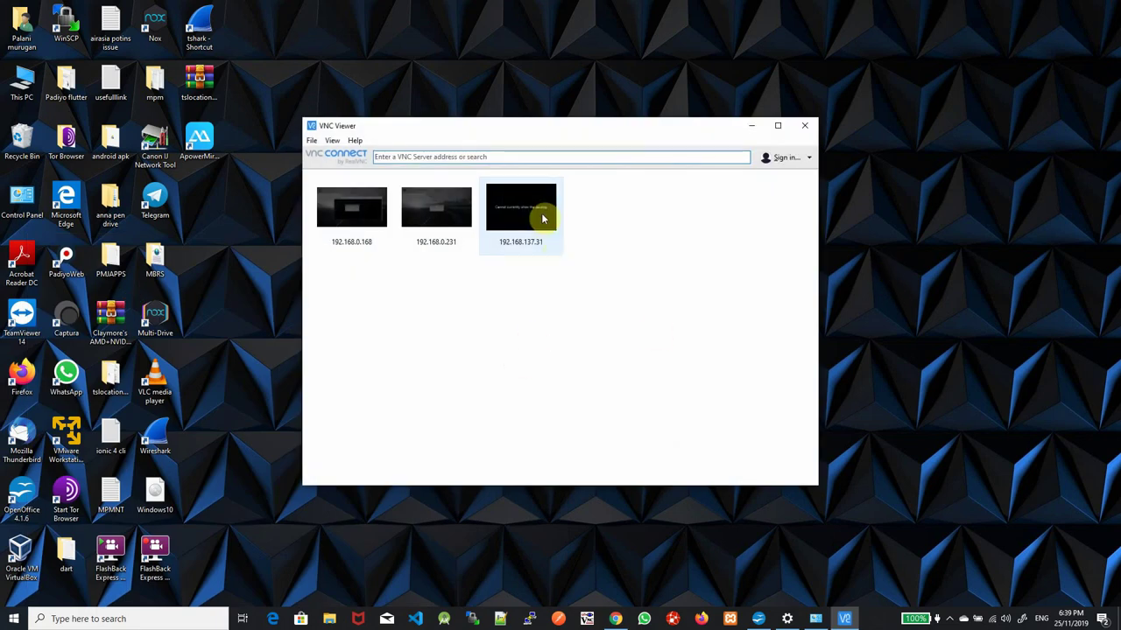
double_click(543, 217)
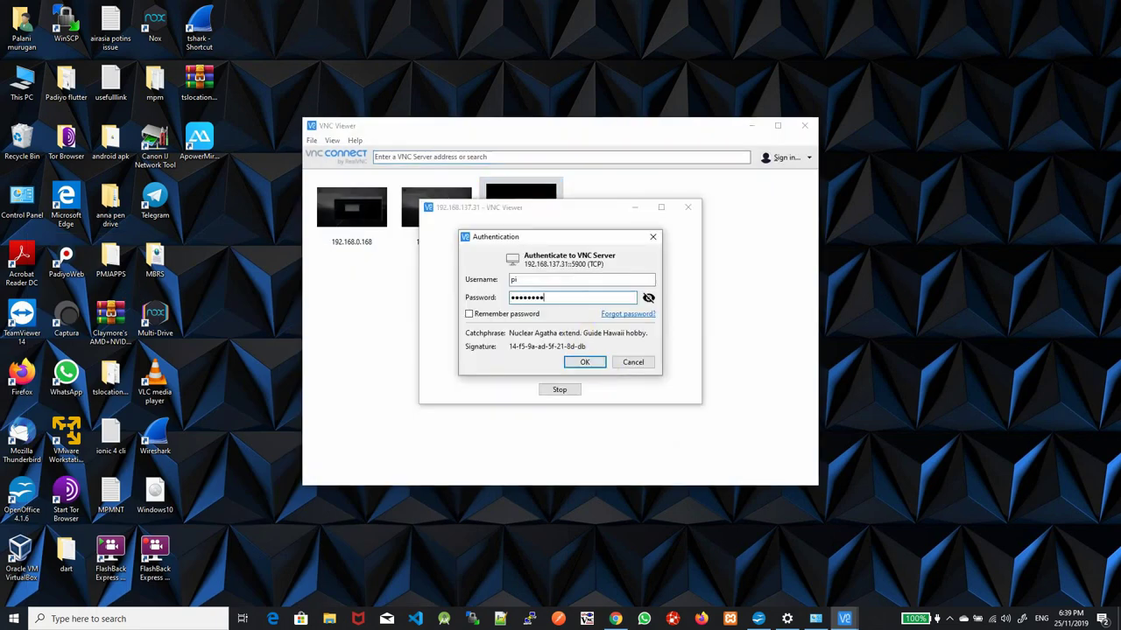
Submit the VNC credentials, log in to the Pi desktop with its password, then return to Impress
key("Return")
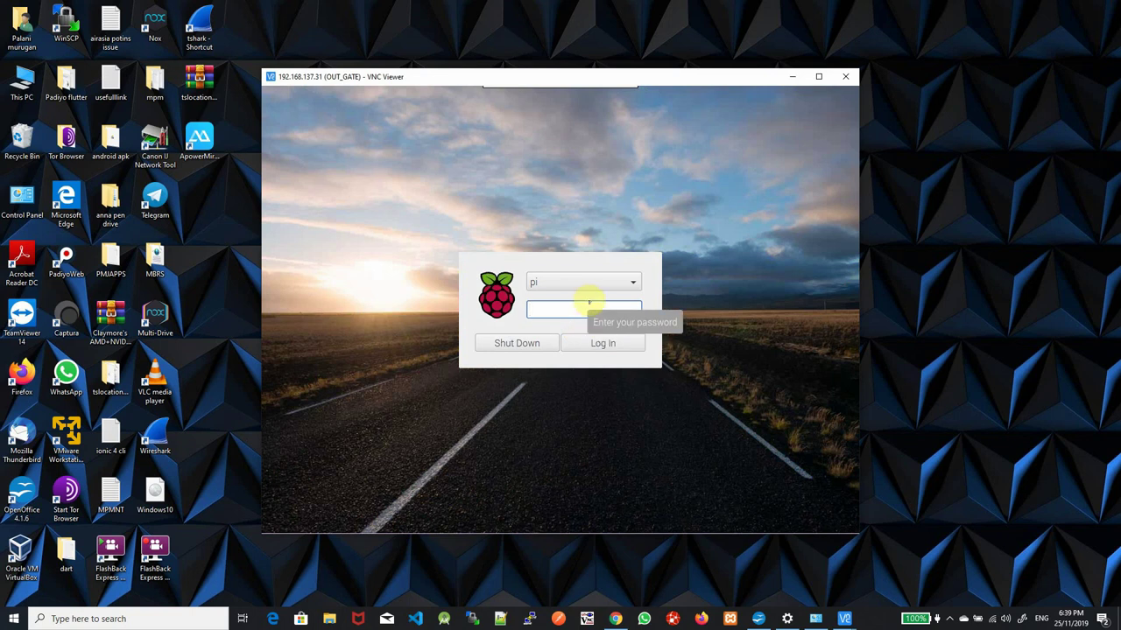
type("r")
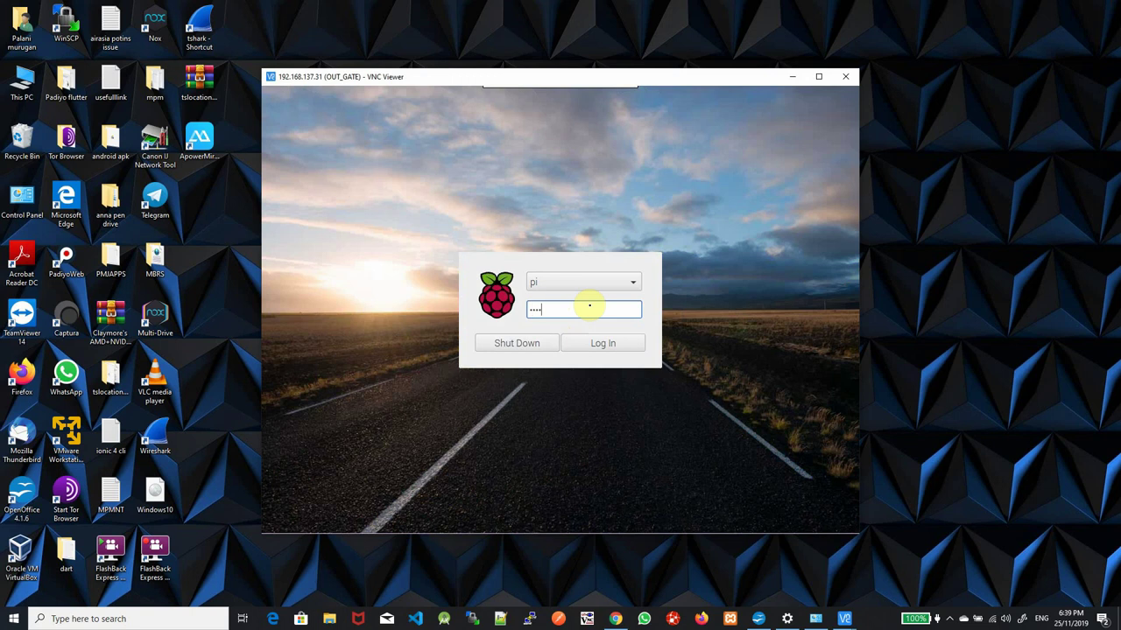
key("Return")
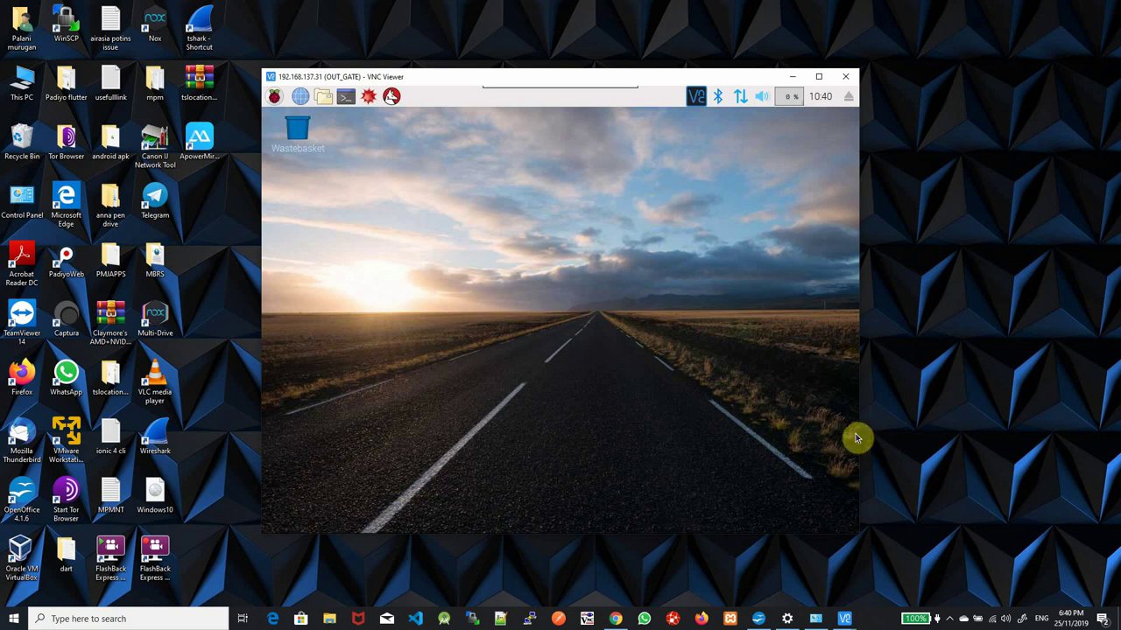
left_click(758, 618)
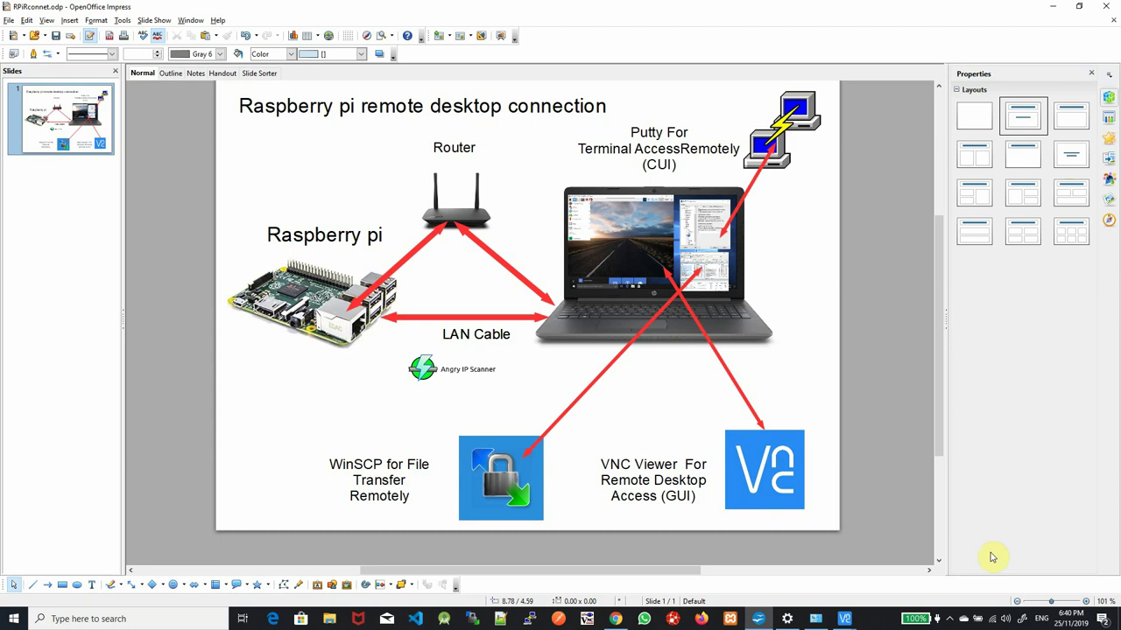
left_click(816, 621)
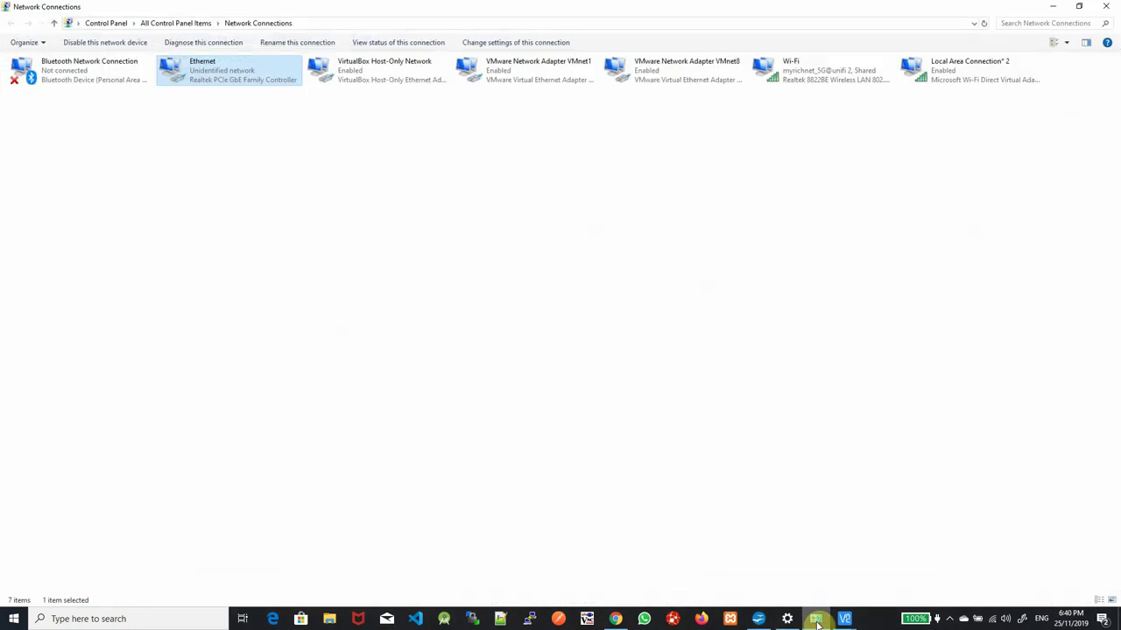
left_click(816, 621)
left_click(816, 621)
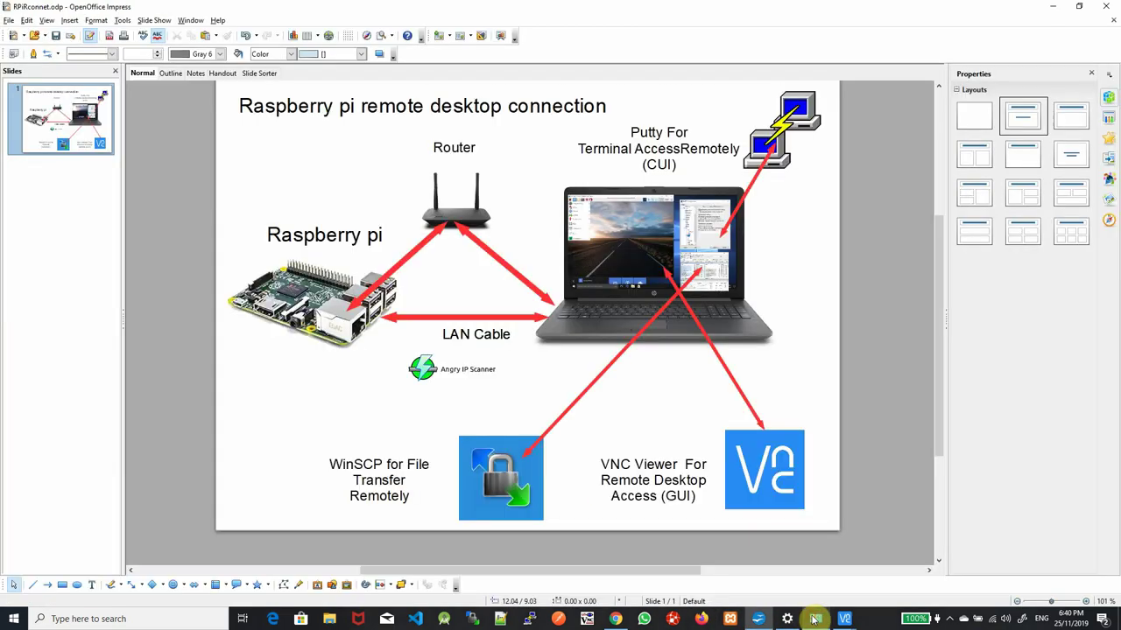
left_click(759, 619)
left_click(788, 620)
left_click(788, 619)
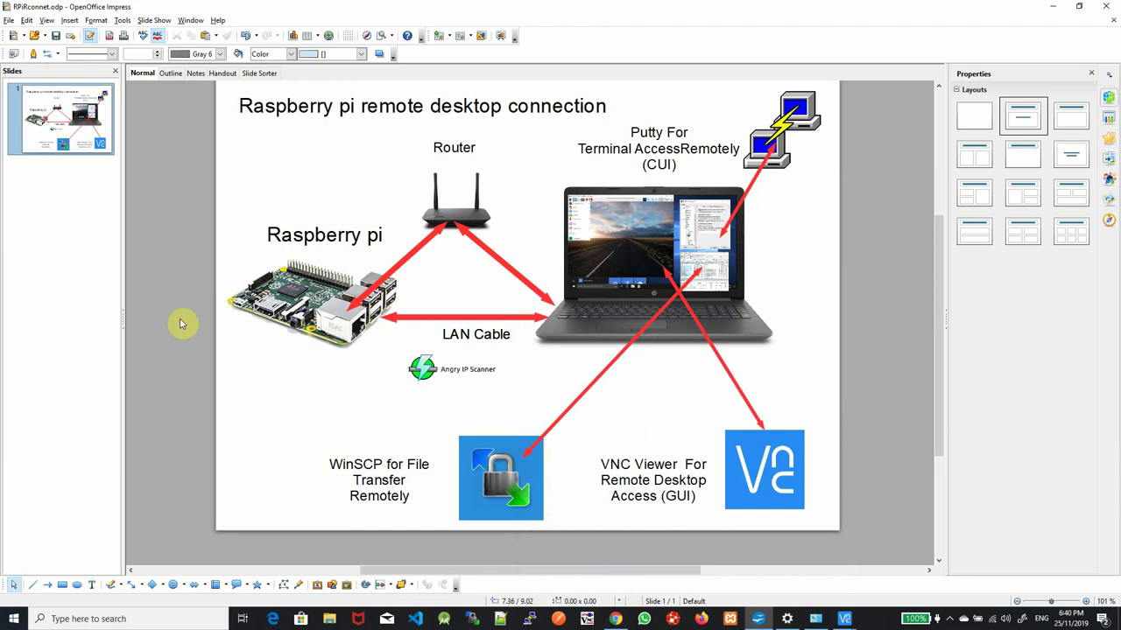